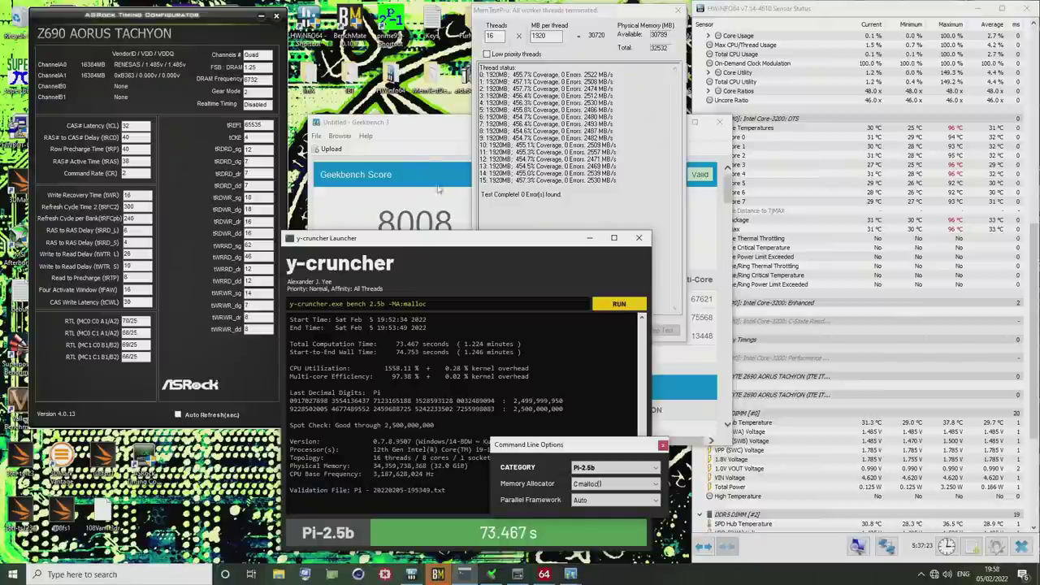
- Open Screenshot (63) from the Screenshots folder in Pictures
drag(134, 17, 121, 18)
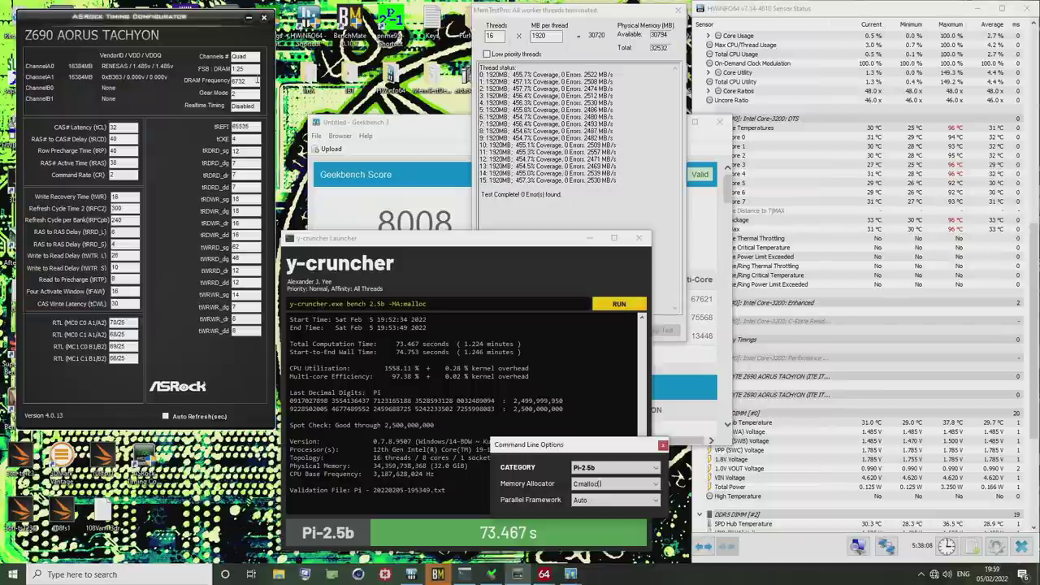
double_click(315, 83)
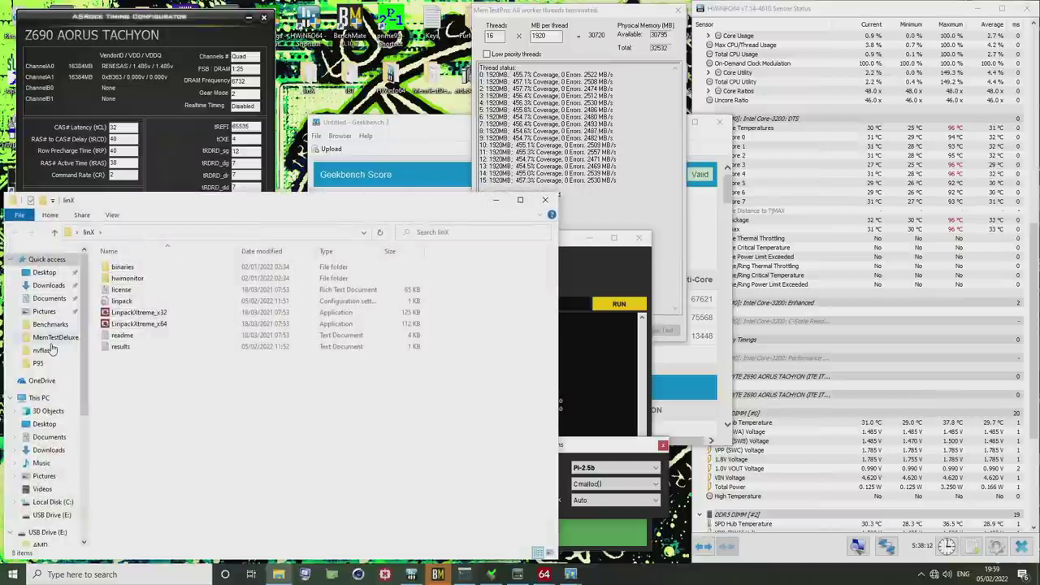
click(45, 312)
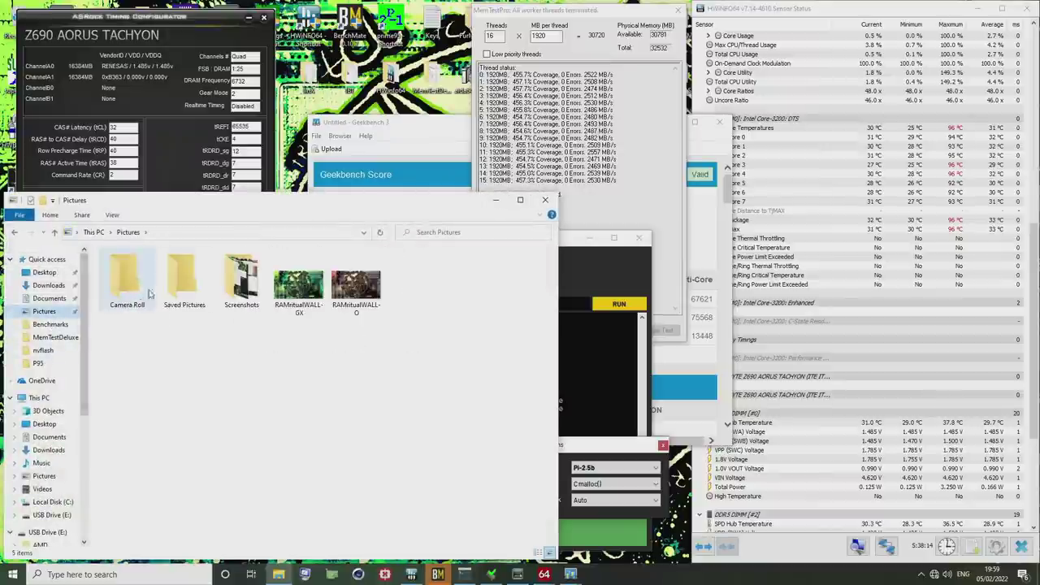
double_click(241, 280)
scroll(342, 472, down, 5)
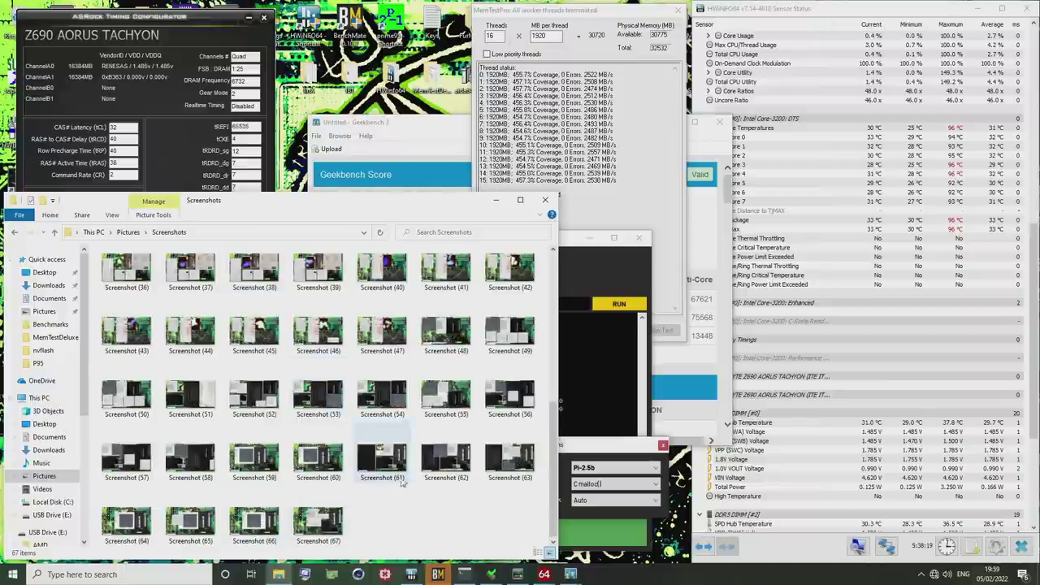
click(494, 467)
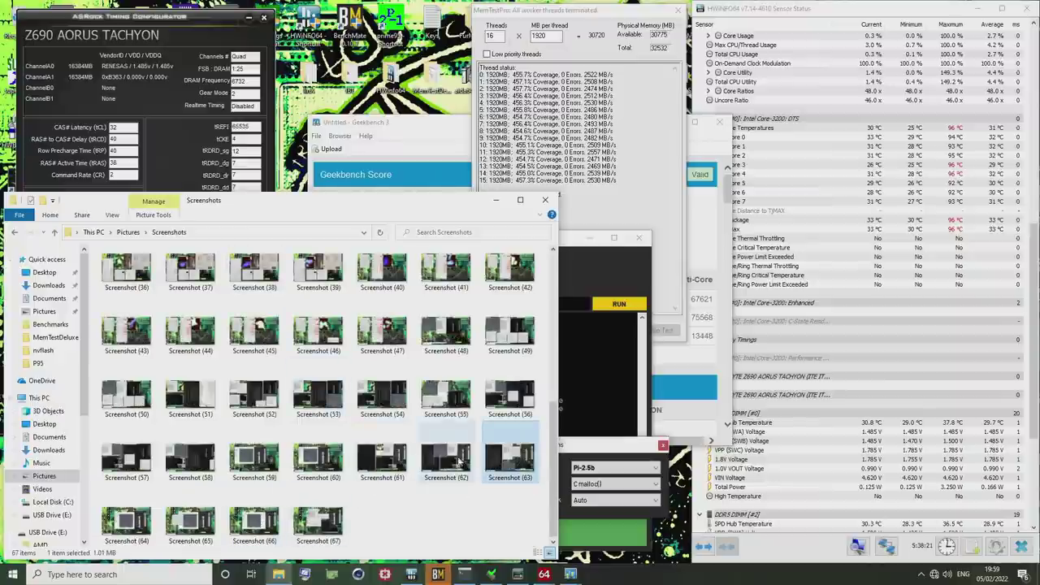
double_click(500, 465)
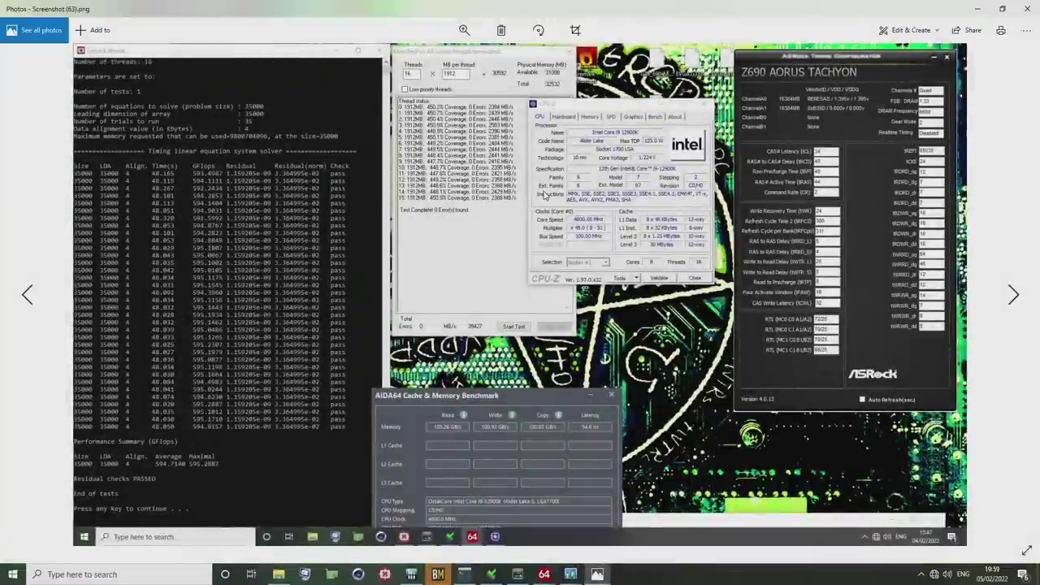
- Browse back through the neighbouring screenshots and settle on Screenshot (62)
key(Left)
key(Left)
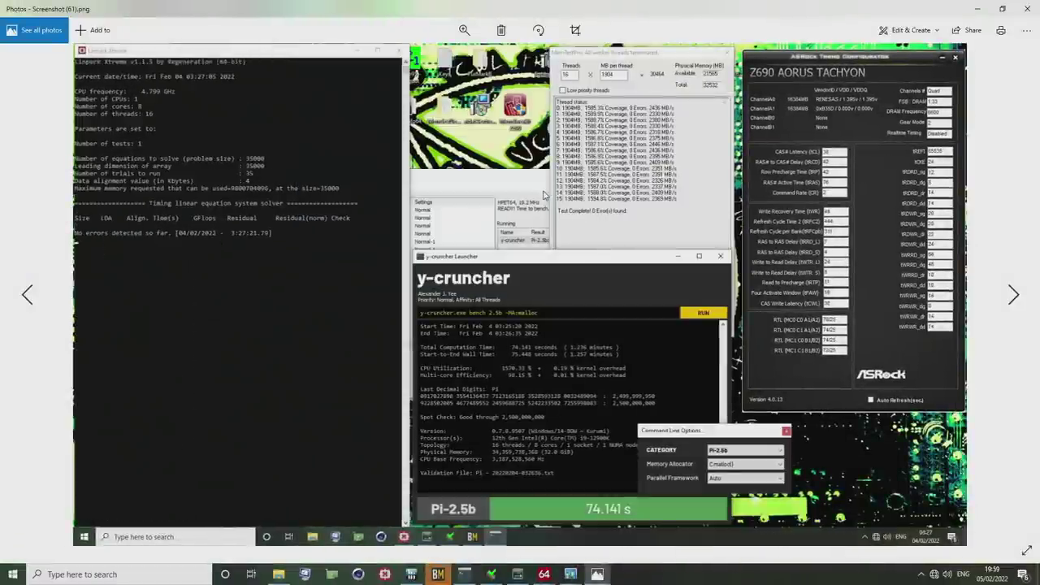
key(Left)
key(Right)
key(Right)
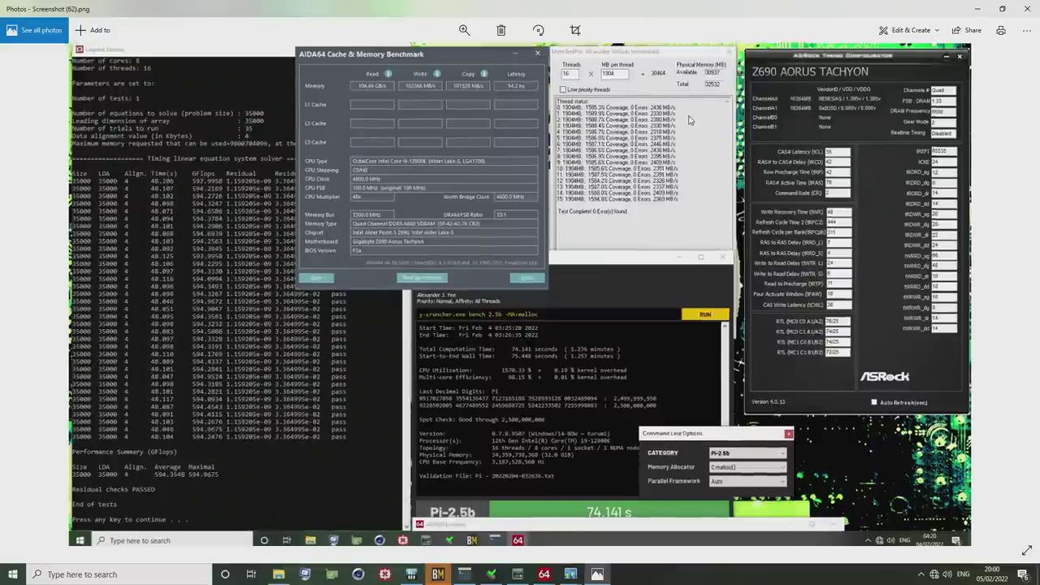
- Zoom in on Screenshot (62) and examine its MemTestPro thread status and primary memory timings
scroll(689, 121, up, 5)
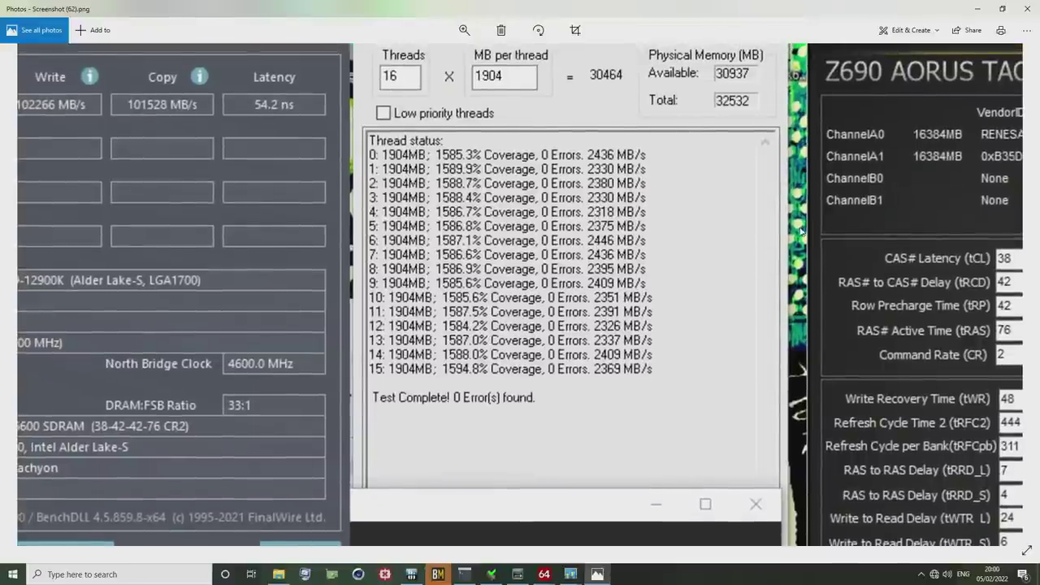
key(Right)
key(Right)
key(Right)
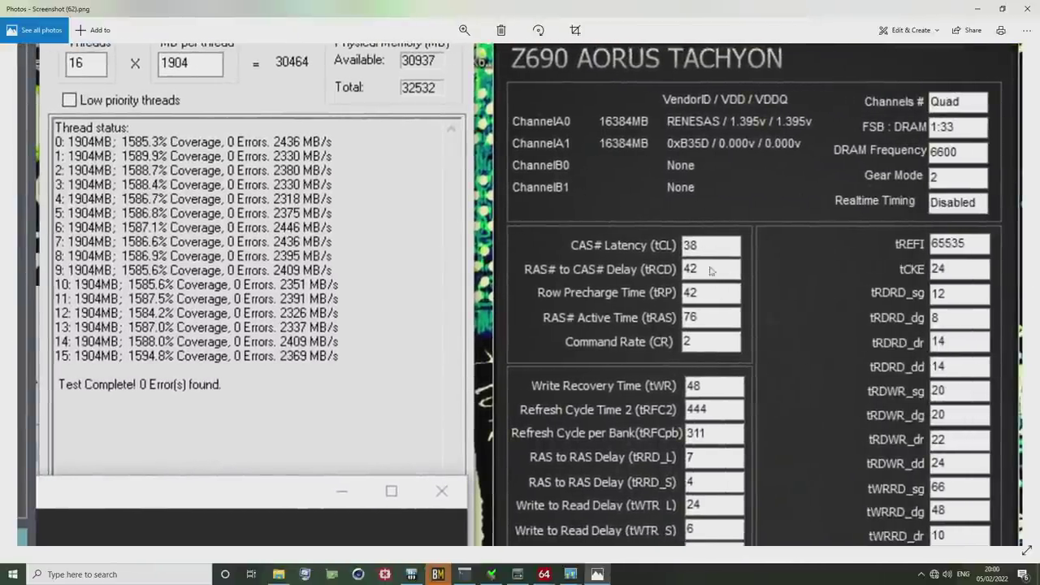
key(Left)
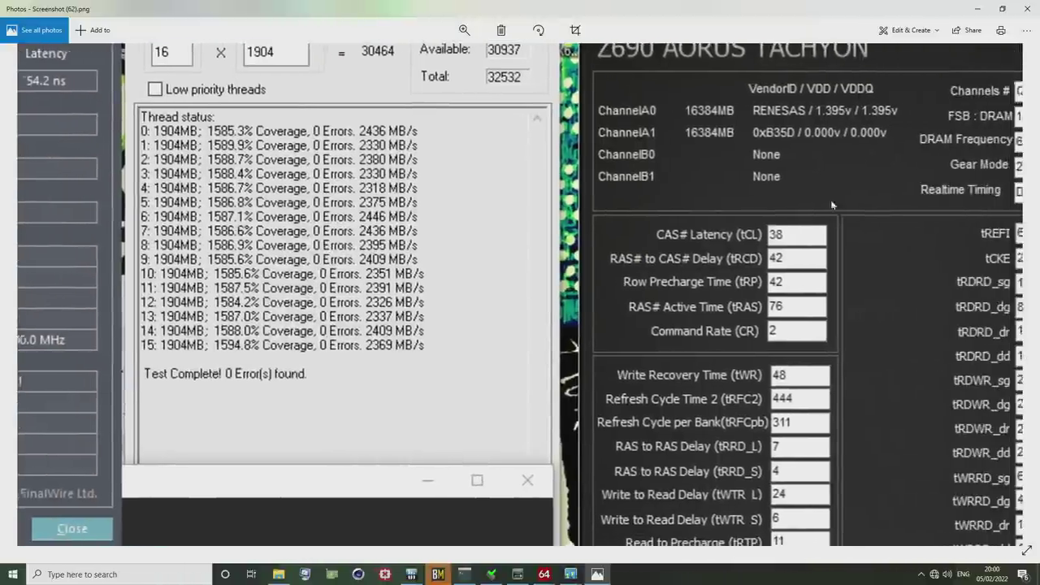
key(Up)
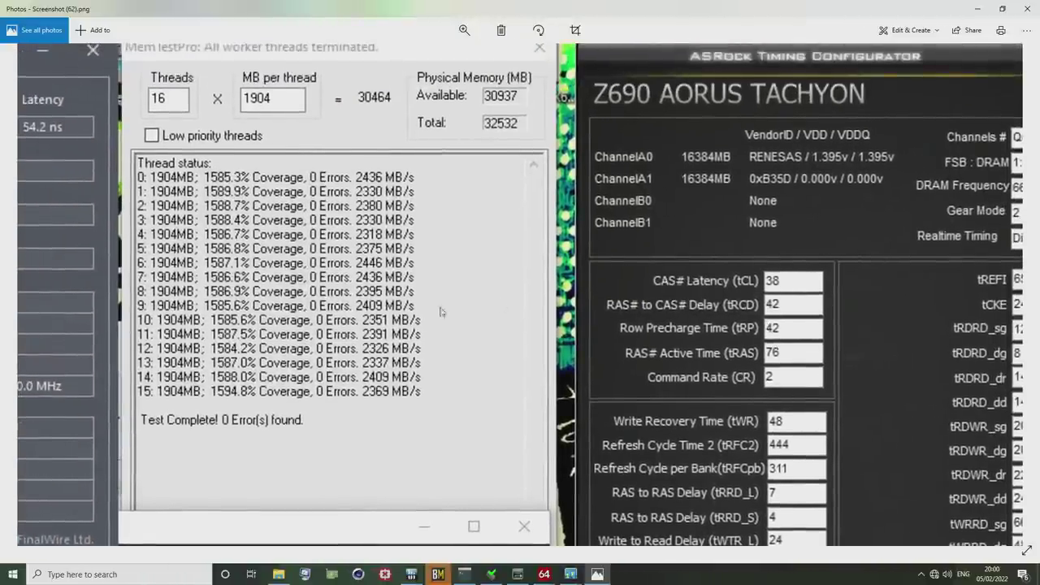
key(Left)
key(Left)
key(Left)
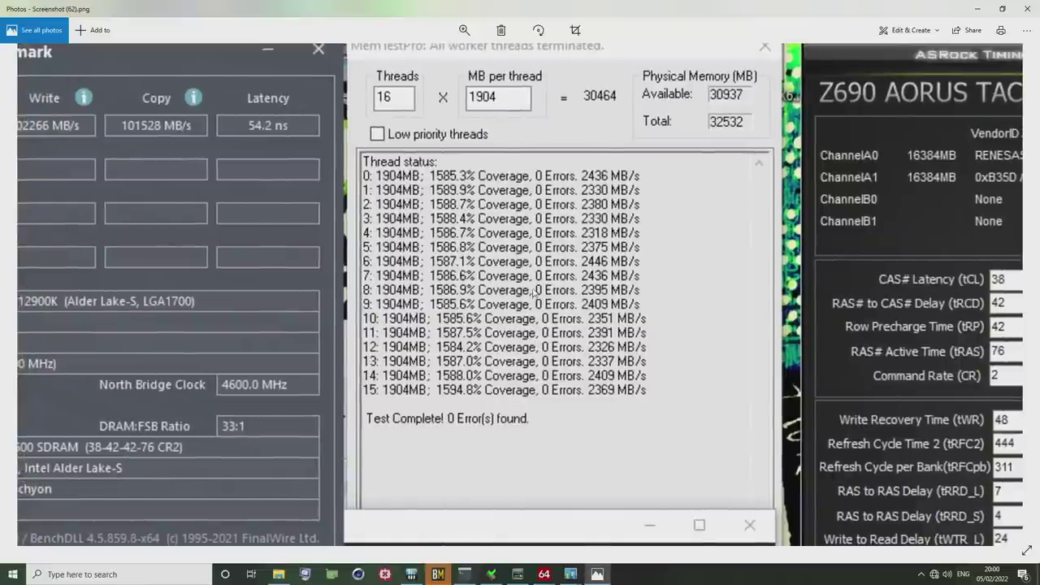
- Examine the Linpack results and the AIDA64 memory read, write, copy and latency figures in the zoomed screenshot
scroll(506, 270, down, 2)
scroll(59, 453, up, 3)
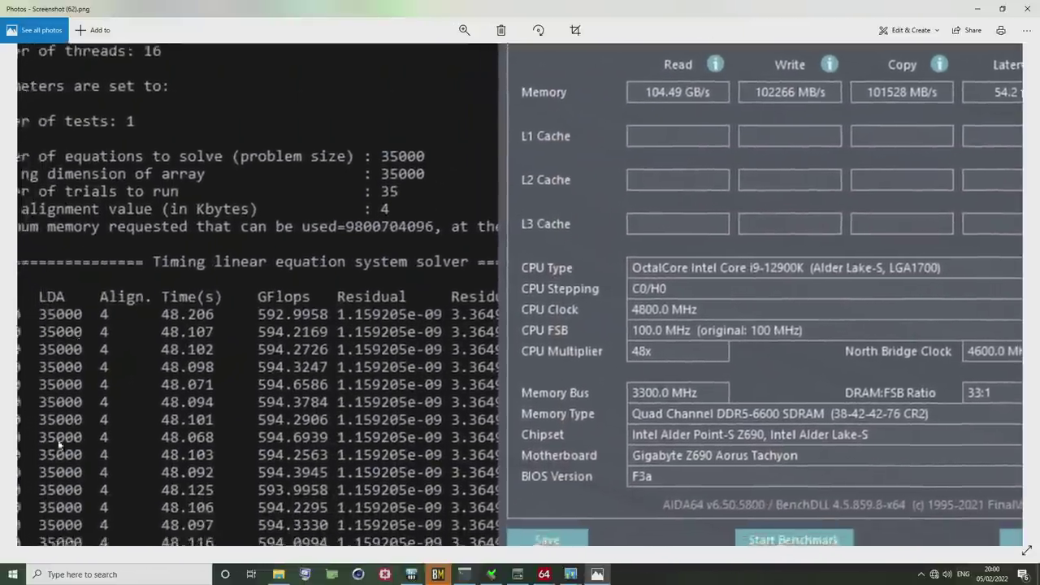
key(Right)
key(Right)
key(Right)
key(Right)
key(Right)
key(Right)
key(Up)
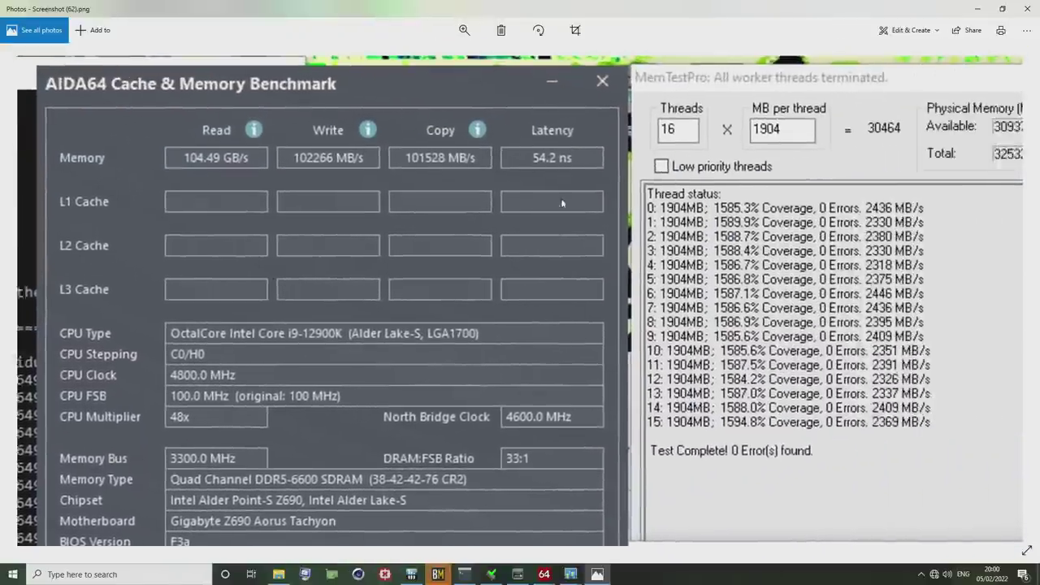
- Examine the full ASRock Timing Configurator readout beside the MemTestPro results, including voltages, DRAM frequency and timings
key(Down)
key(Right)
key(Right)
key(Right)
key(Right)
key(Right)
key(Right)
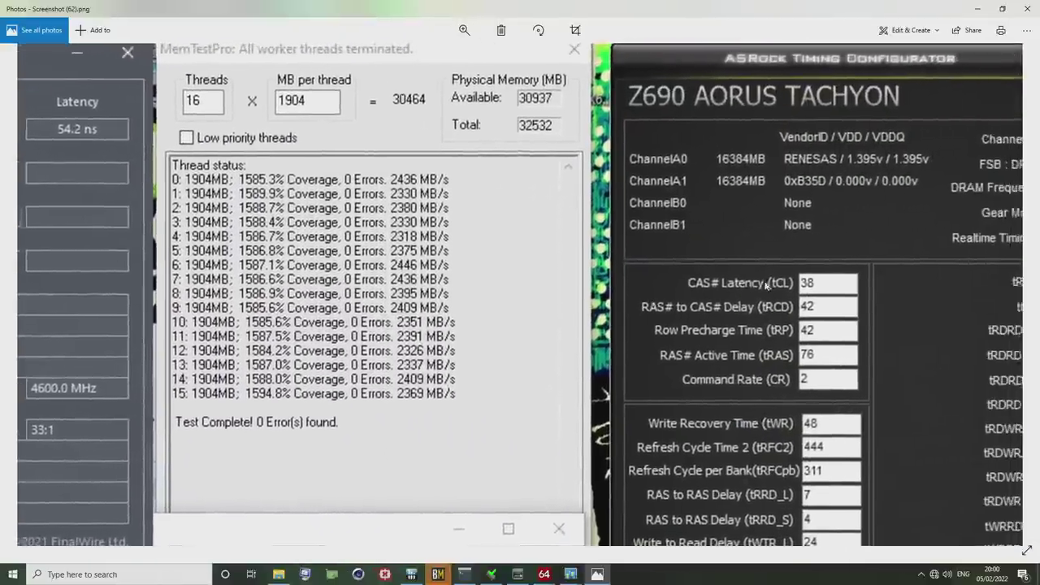
key(Right)
key(Up)
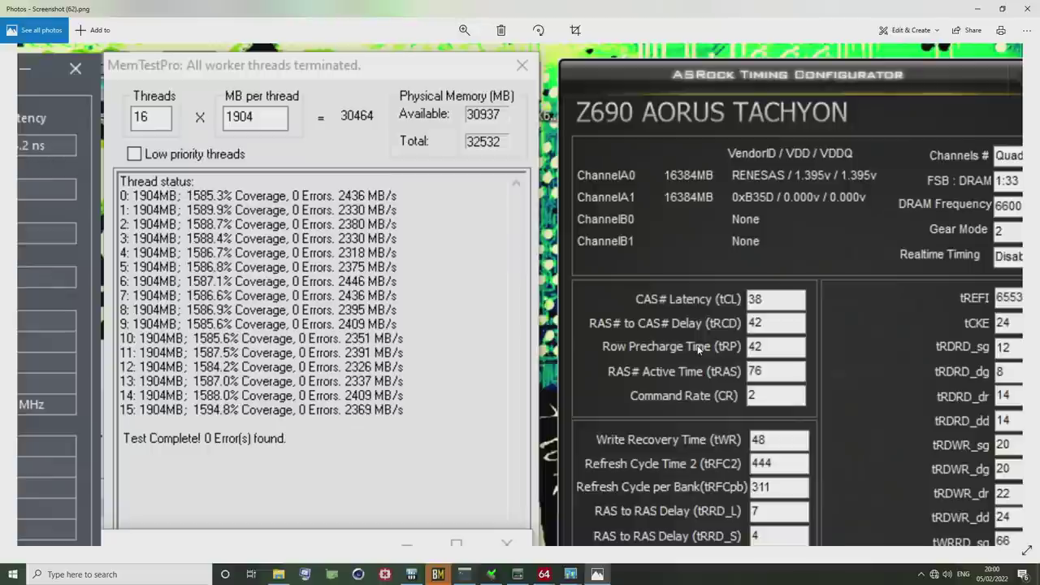
drag(867, 227, 802, 231)
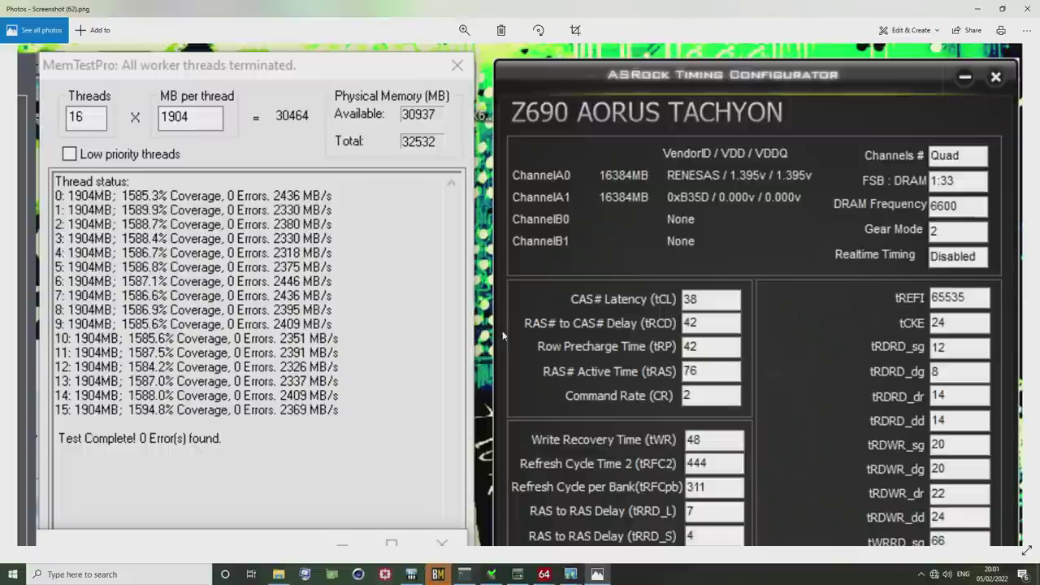
drag(358, 311, 407, 279)
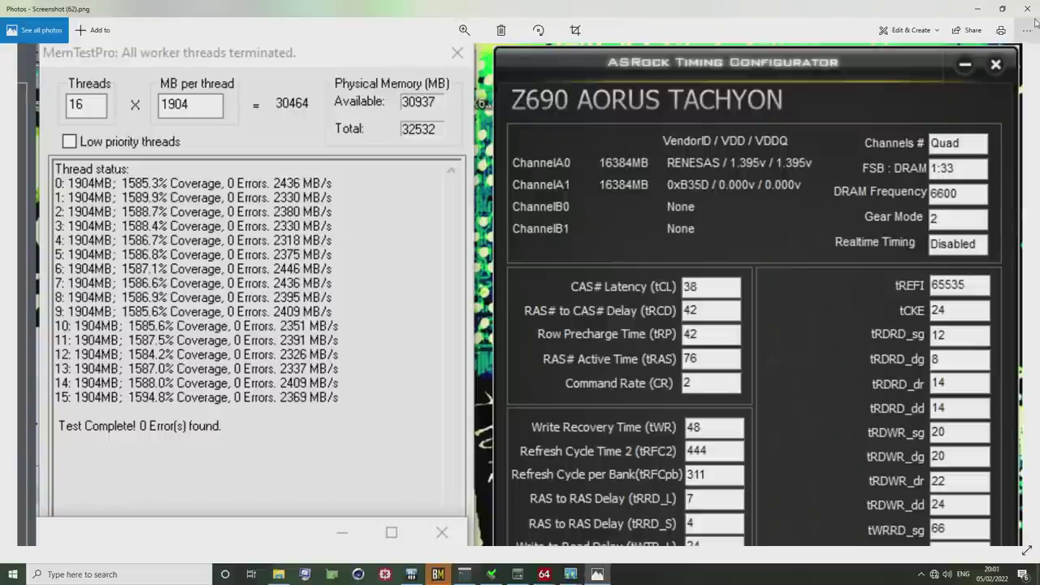
- Close the photo and the Screenshots folder, and highlight the DRAM frequency in the live ASRock Timing Configurator
click(1025, 10)
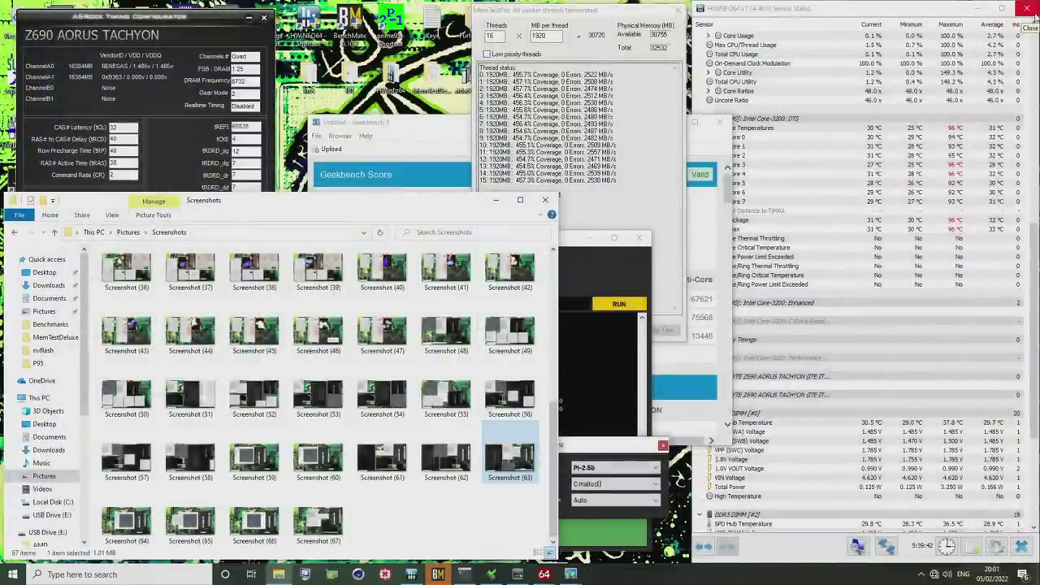
click(546, 201)
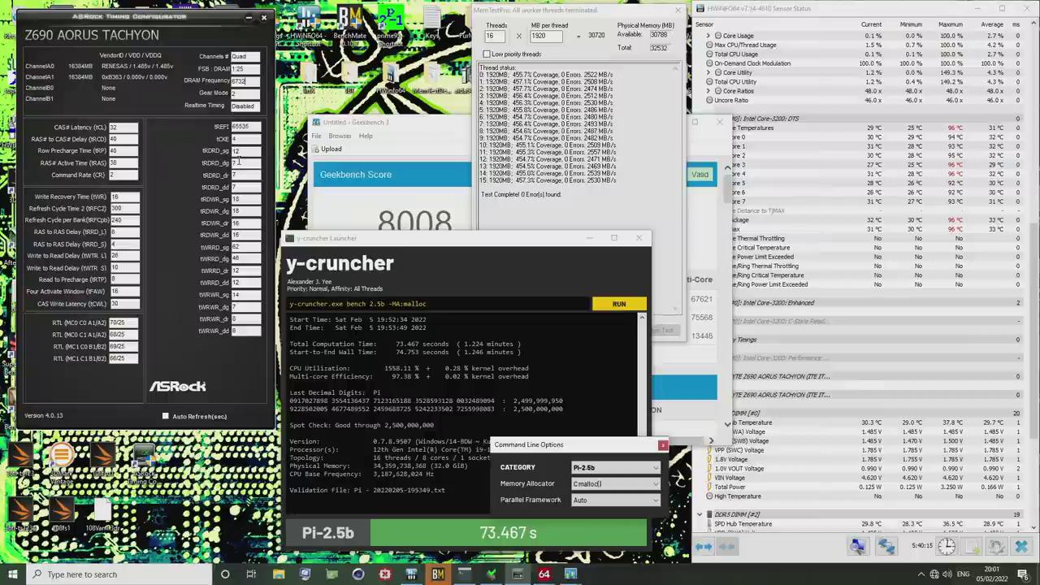
double_click(250, 82)
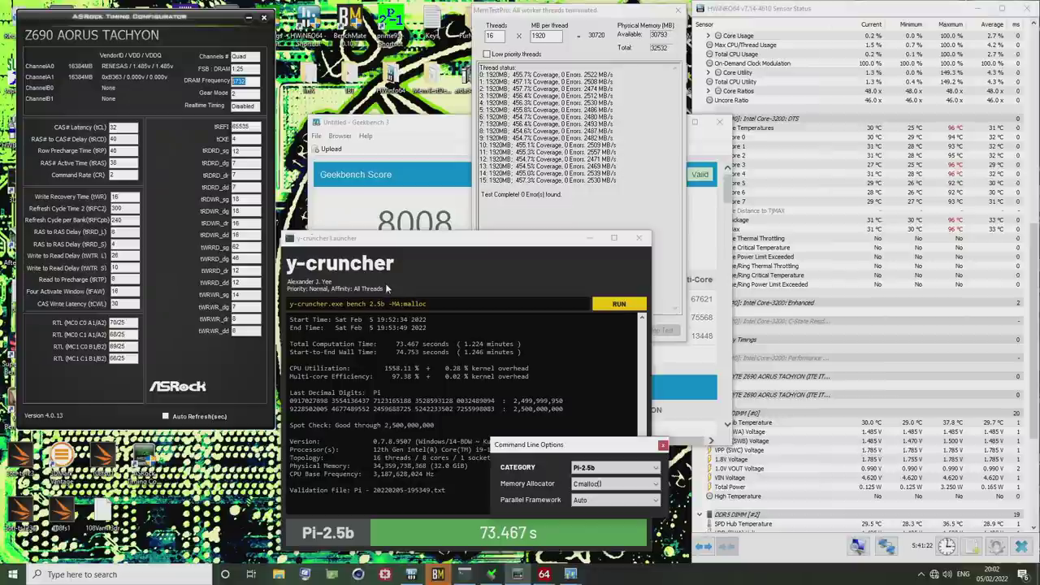
- Run the y-cruncher Pi-2.5b benchmark again with the C malloc() memory allocator
click(404, 260)
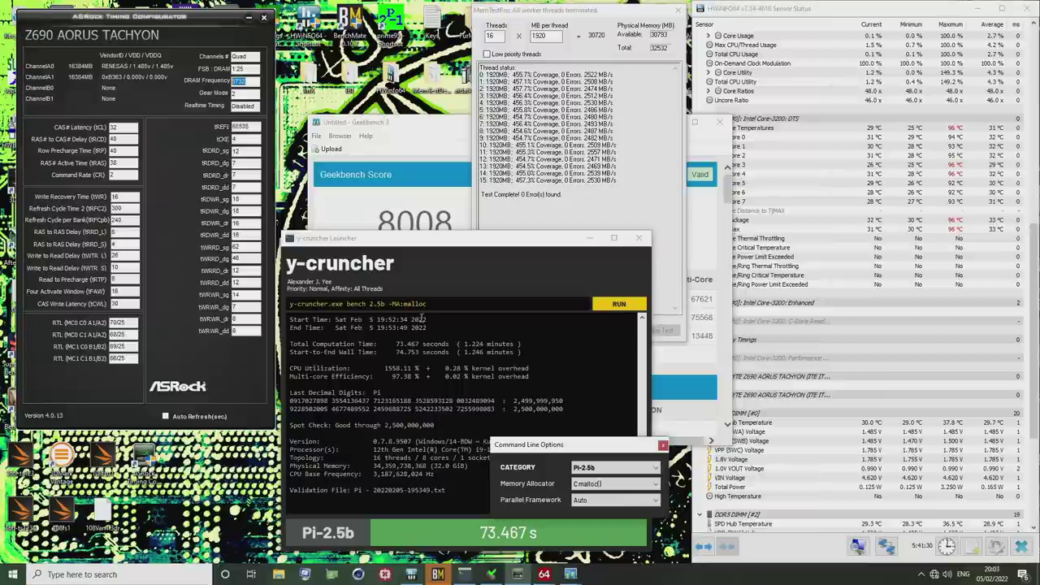
click(617, 307)
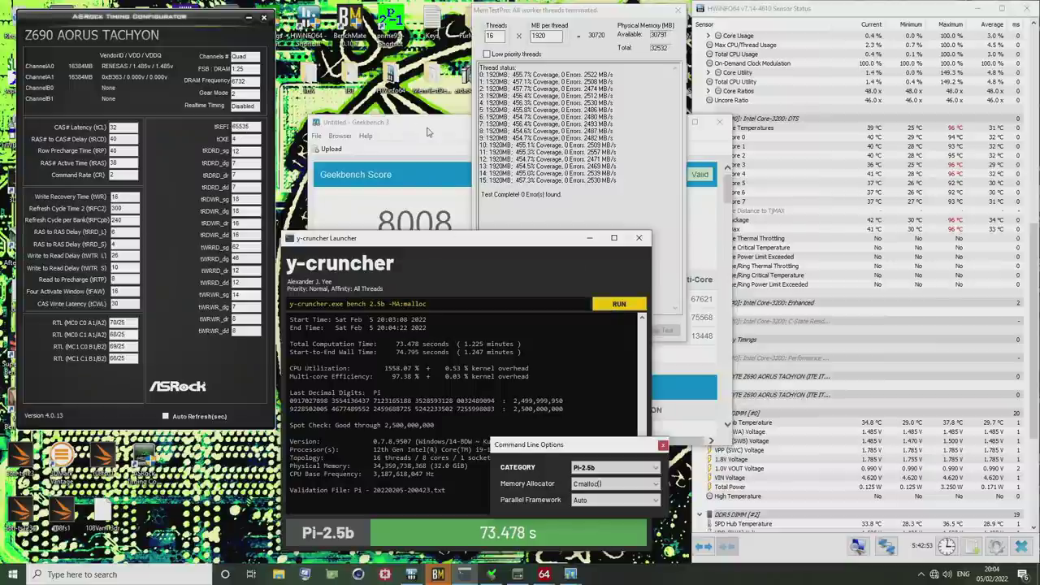
- Bring up the AIDA64 Cache & Memory Benchmark window and place it over the y-cruncher launcher
click(544, 573)
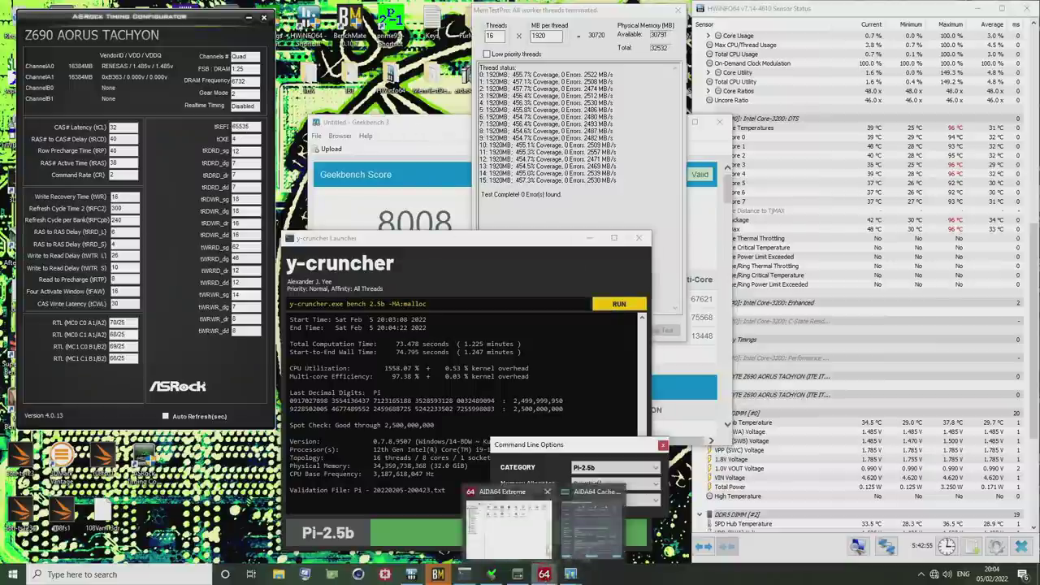
click(476, 251)
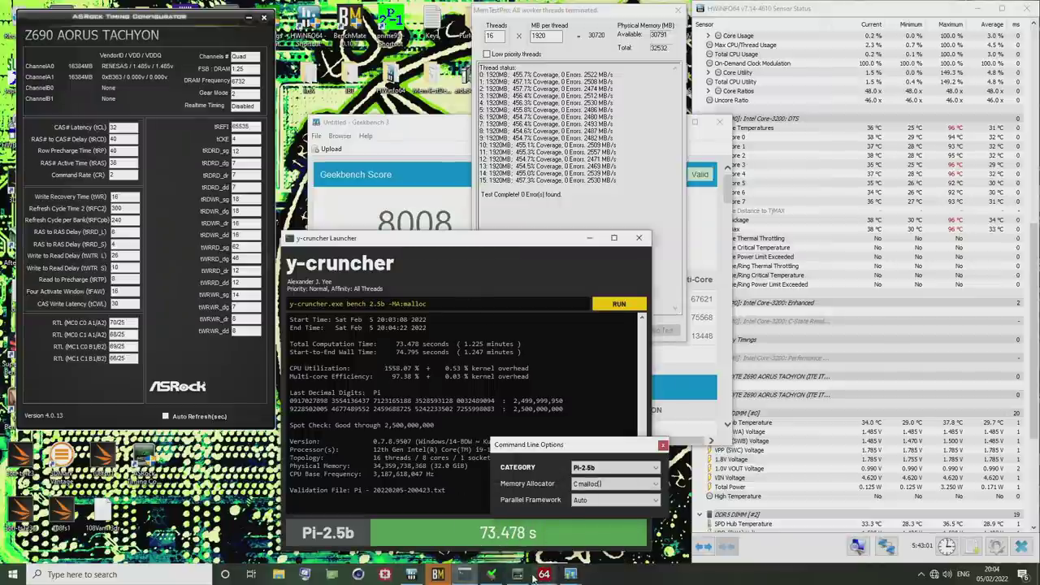
mouse_move(539, 575)
click(574, 546)
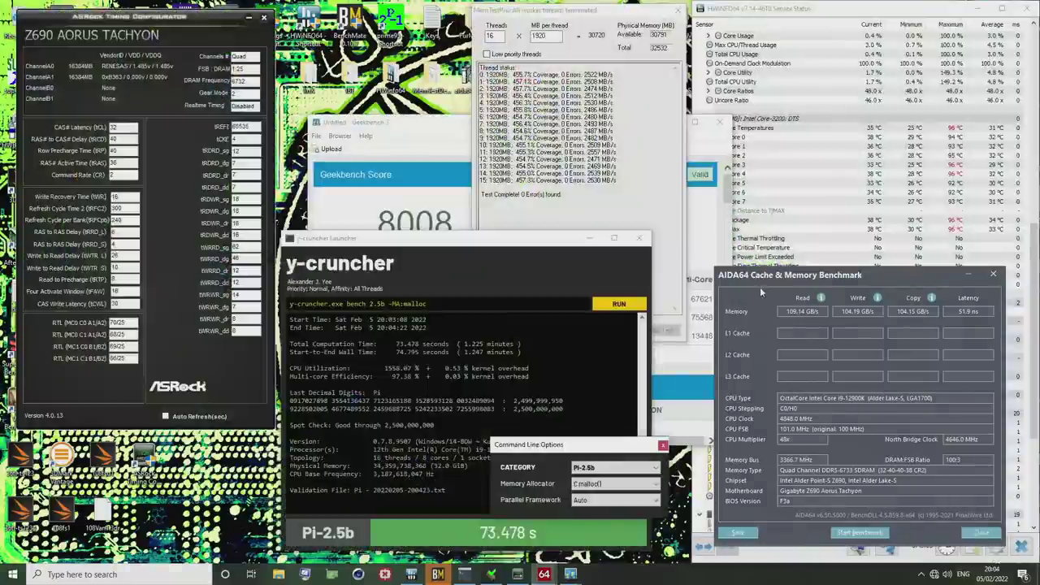
drag(809, 278, 528, 246)
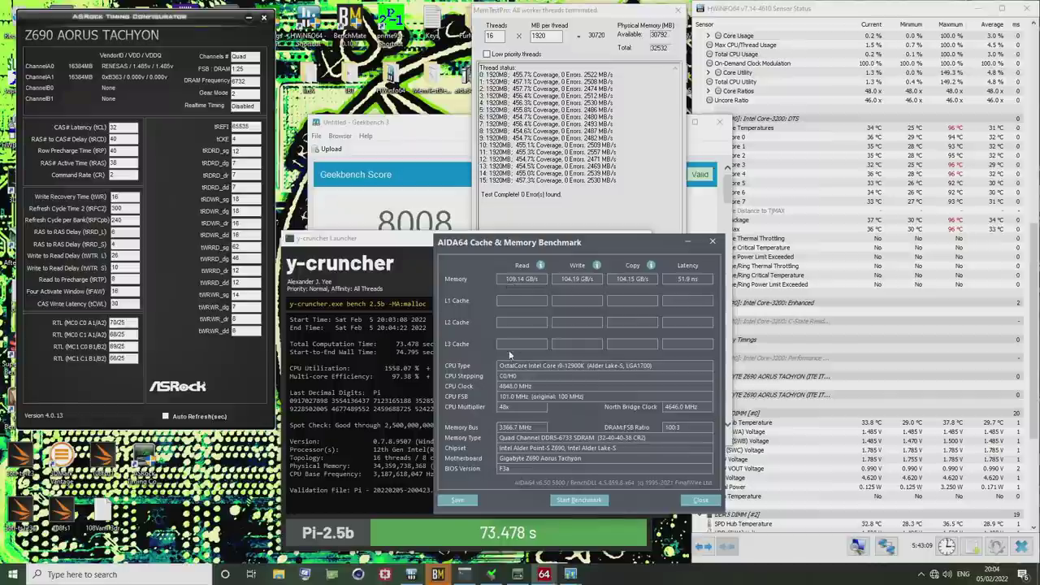
- Rerun only the AIDA64 memory latency test twice, dismissing the optimization warning after each run
click(686, 281)
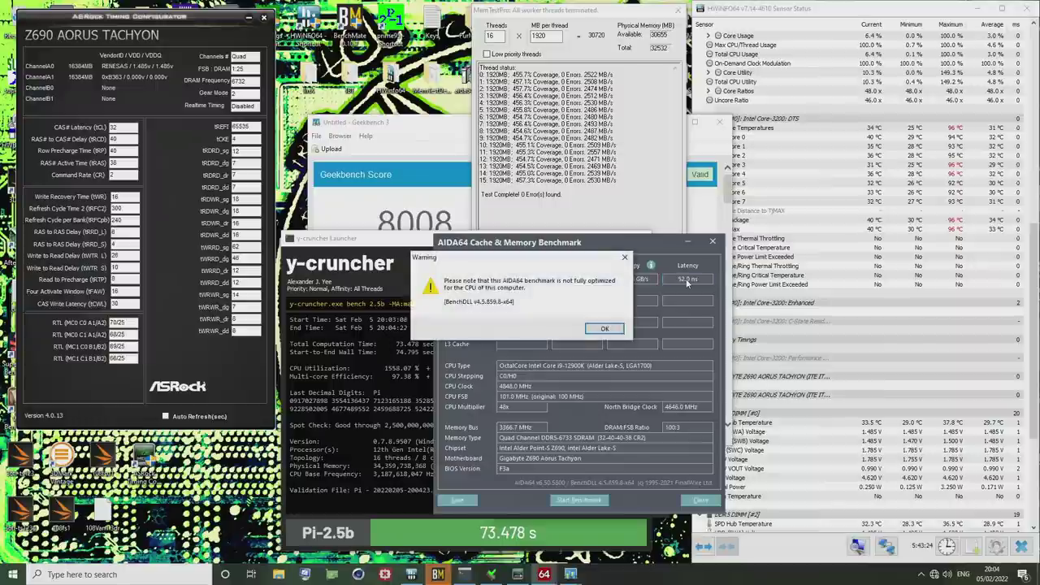
click(622, 328)
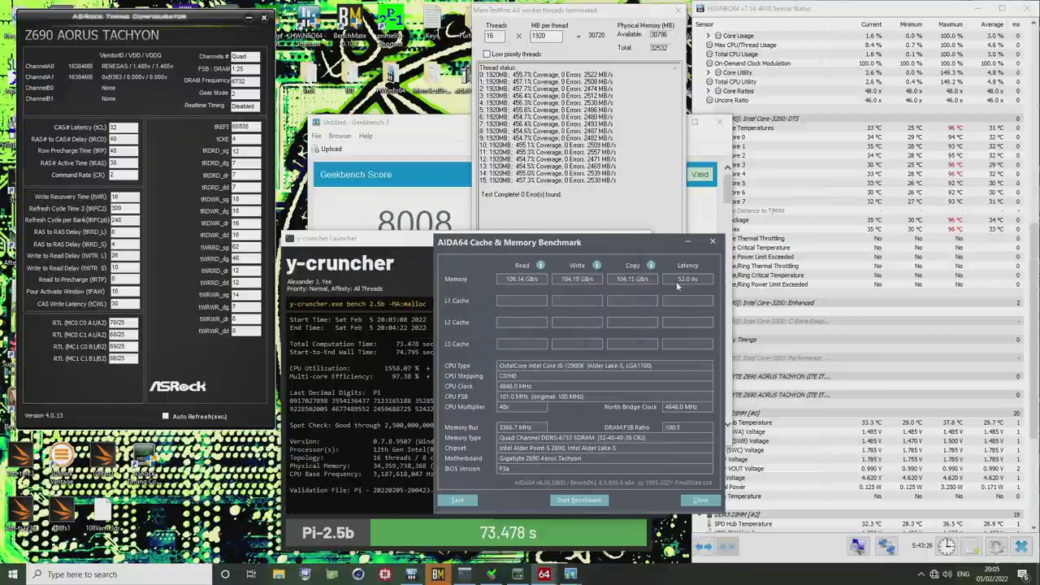
double_click(681, 281)
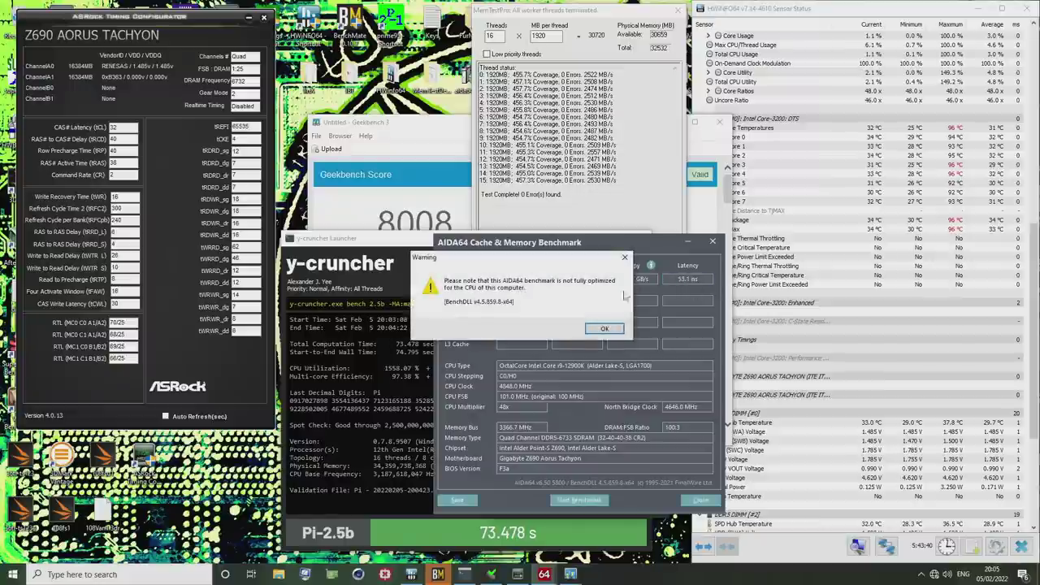
click(605, 328)
- Move the AIDA64 benchmark window below the ASRock Timing Configurator to uncover the y-cruncher results
drag(650, 243, 666, 269)
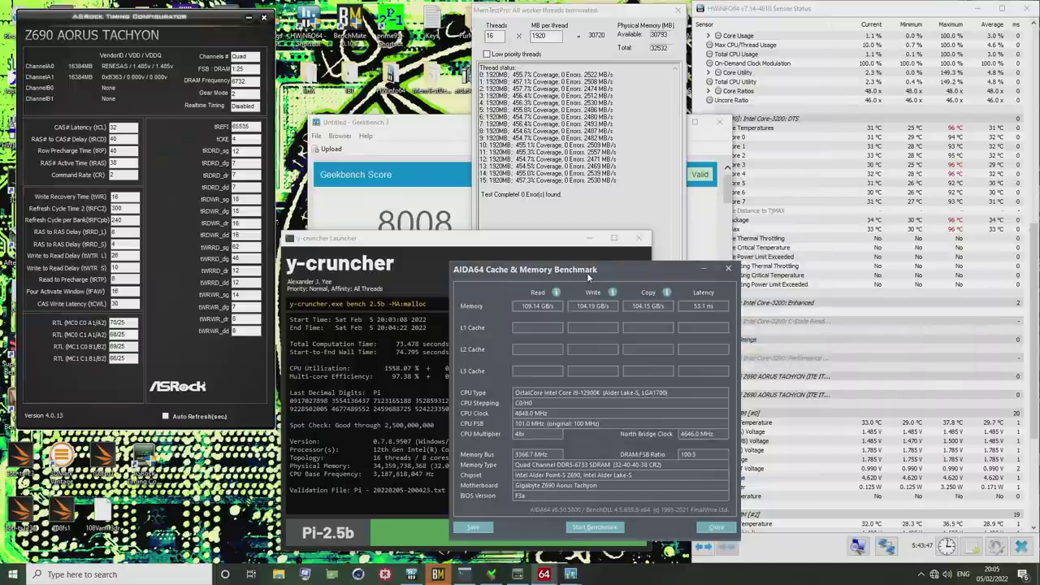
drag(587, 272, 534, 289)
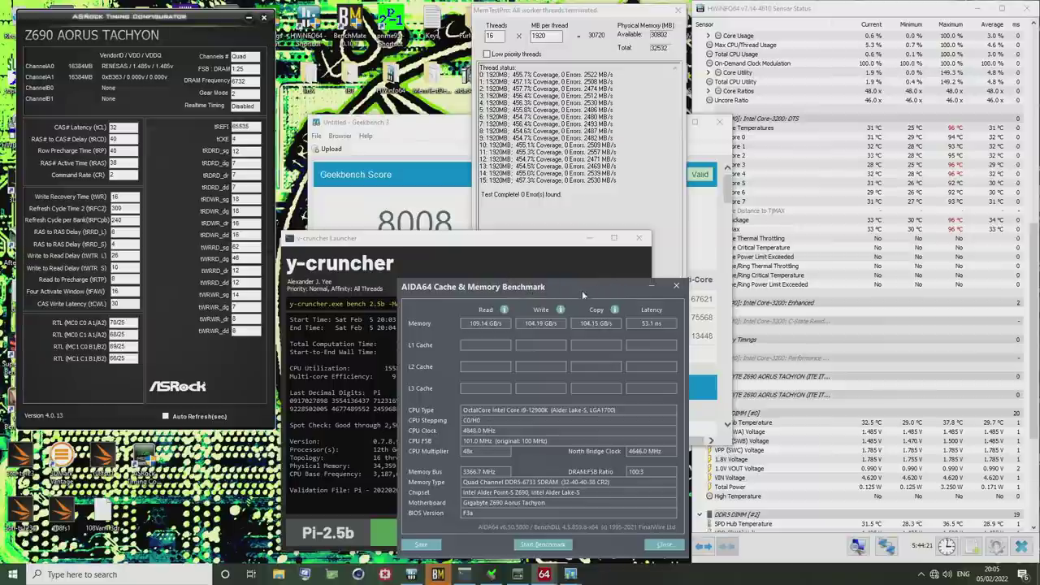
drag(582, 290, 191, 444)
- Bring the MemTestPro window forward, and then show the Geekbench 3 score window in front of it
click(642, 203)
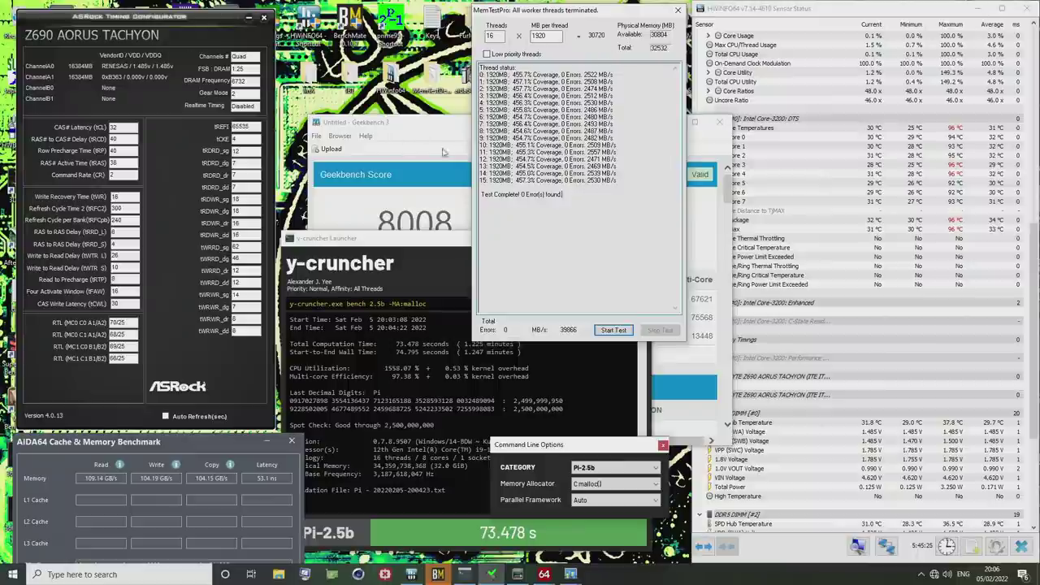
drag(383, 131, 358, 128)
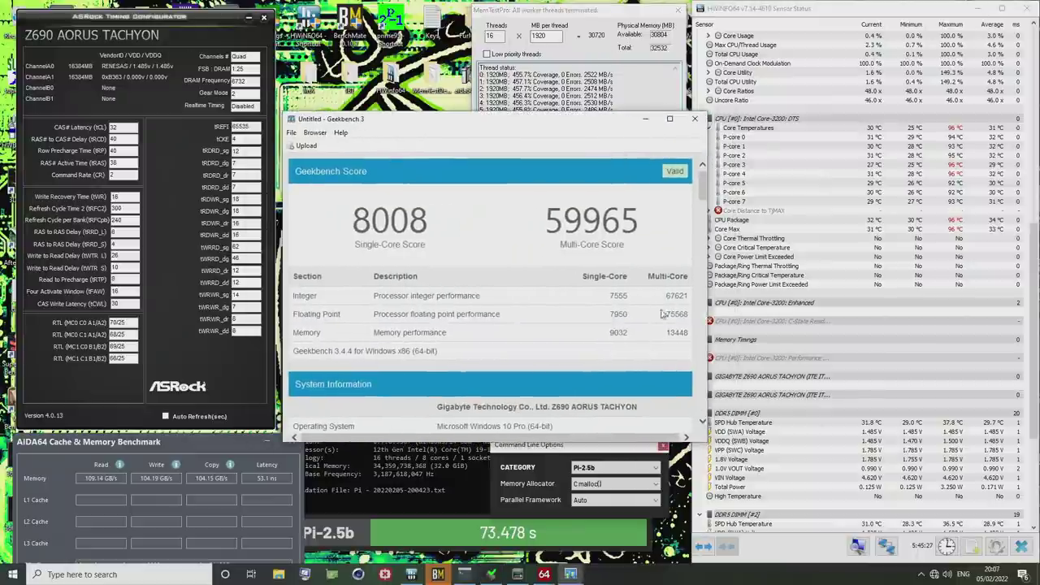
- Highlight the multi-core memory score in the Geekbench 3 results and shift the ASRock Timing Configurator closer to the screen corner
drag(678, 333, 654, 333)
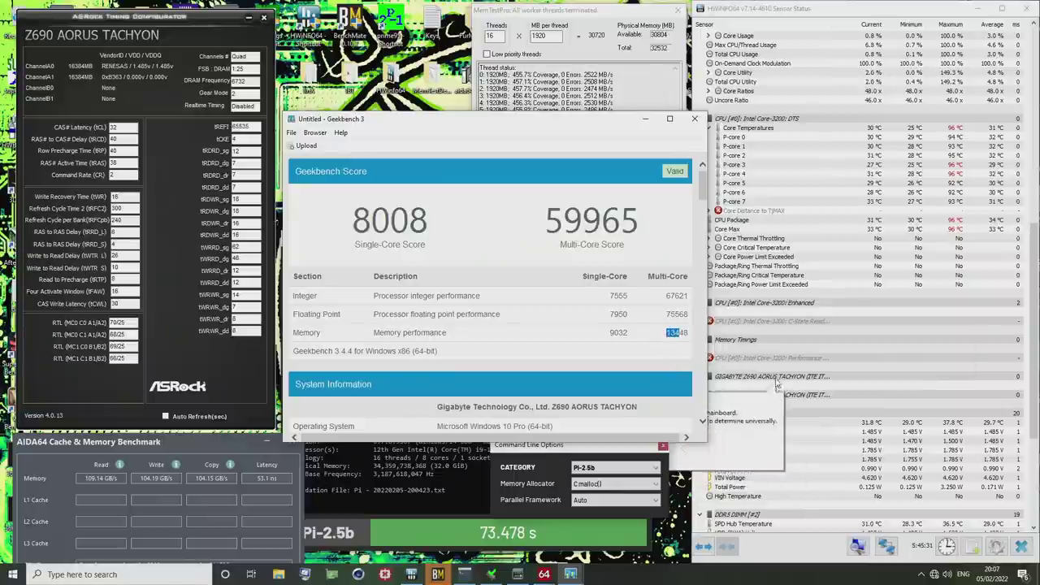
drag(667, 334, 684, 337)
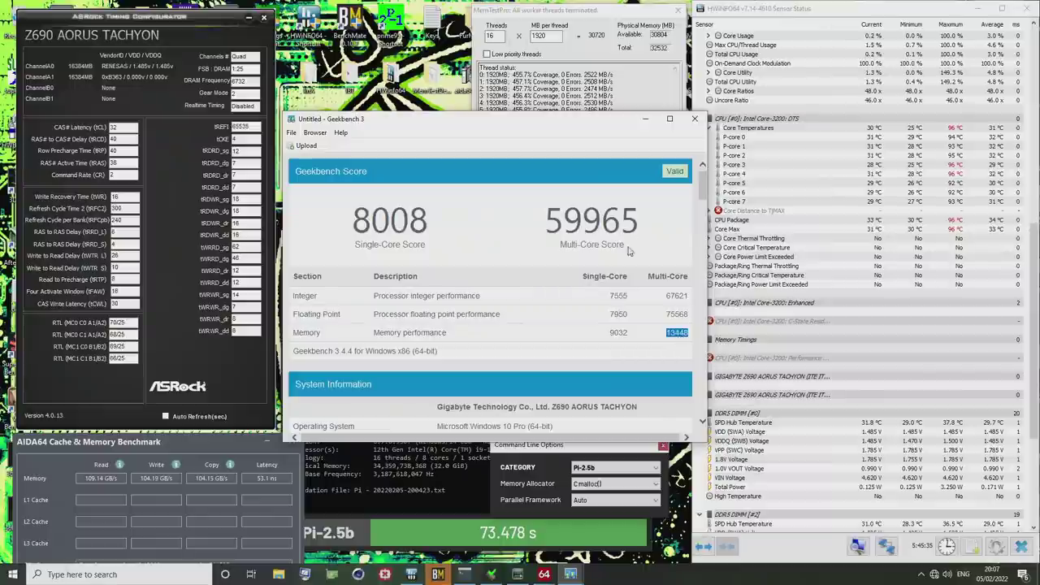
drag(55, 17, 44, 11)
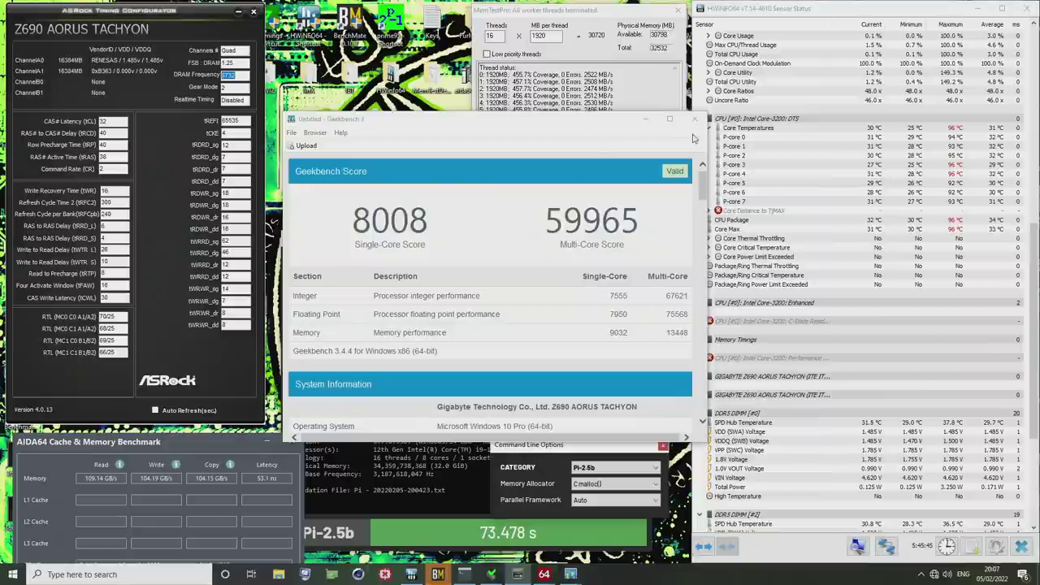
click(679, 341)
double_click(678, 335)
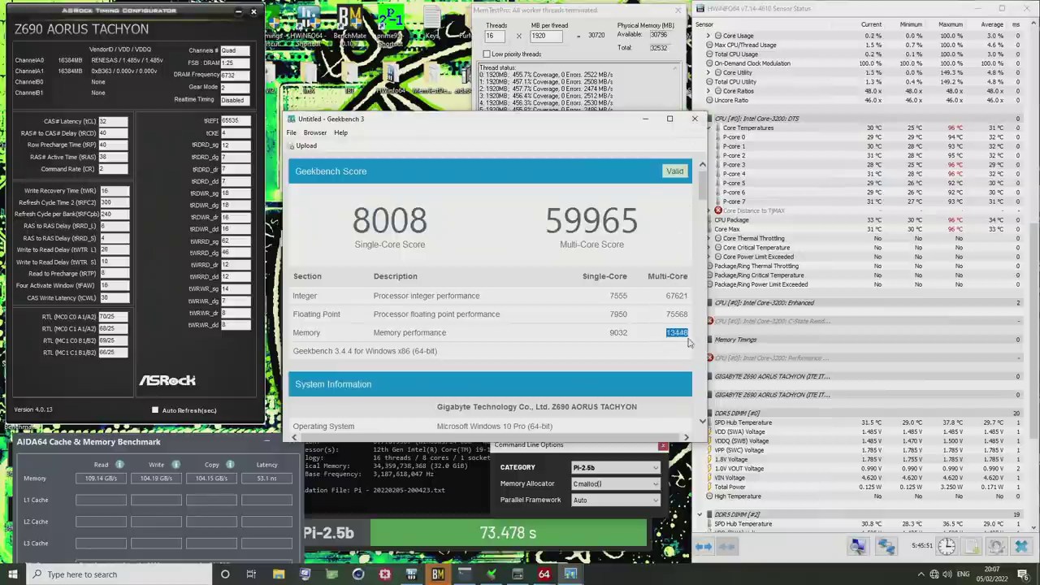
- Close the Geekbench 3 score window, the Geekbench 3 main window and the y-cruncher launcher
click(696, 120)
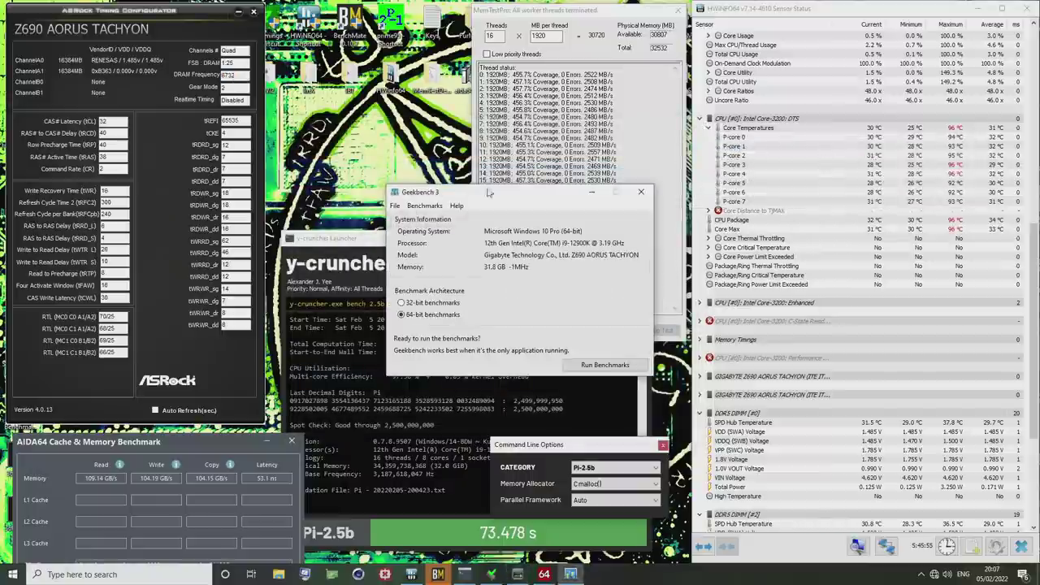
click(646, 193)
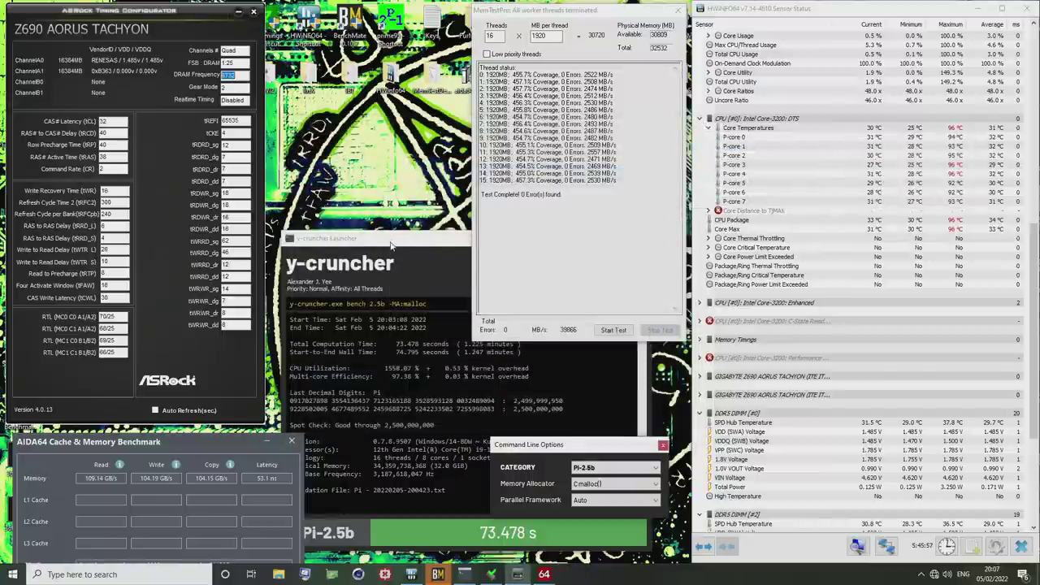
drag(394, 244, 391, 265)
click(640, 260)
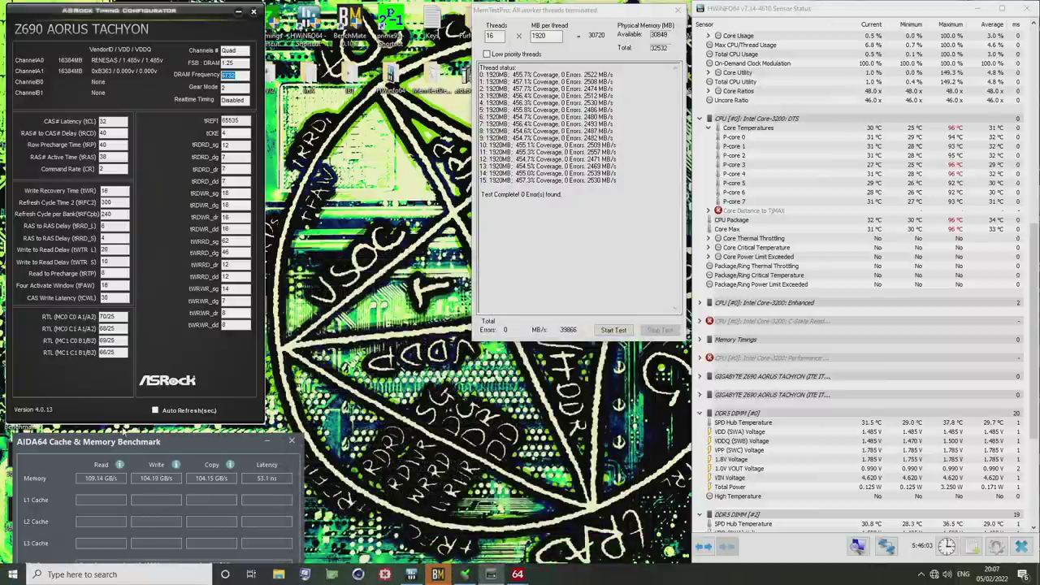
- Check the CPU and DDR5 sensor readings in HWiNFO64, and start restarting the computer to enter the BIOS
scroll(926, 314, up, 4)
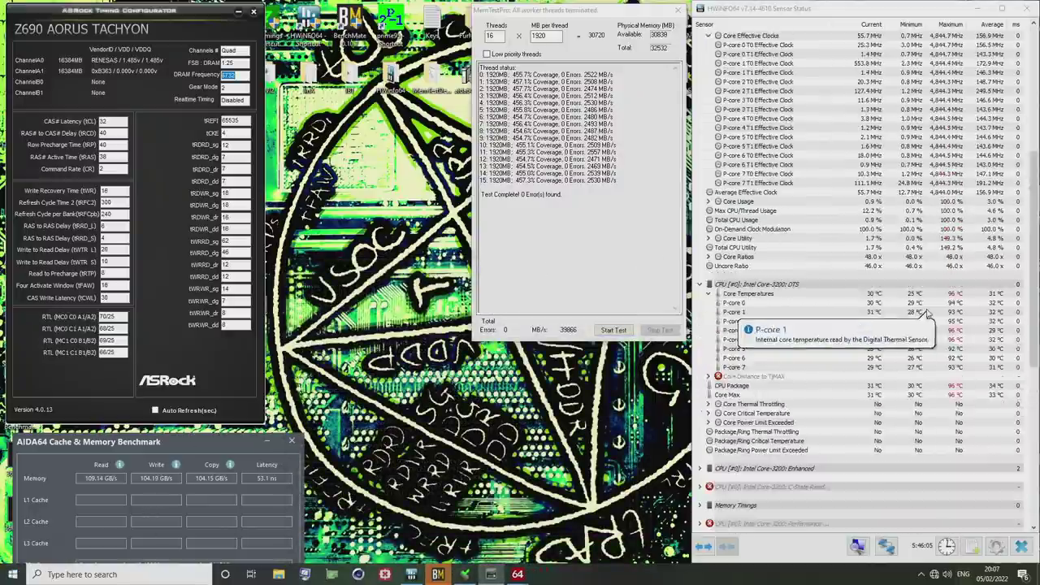
scroll(926, 314, down, 6)
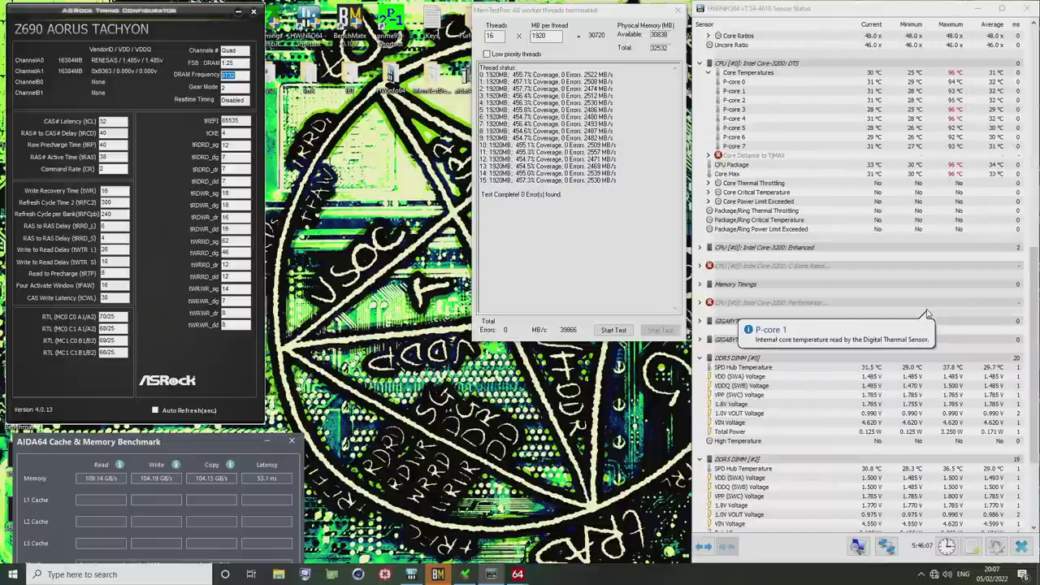
right_click(15, 579)
mouse_move(42, 551)
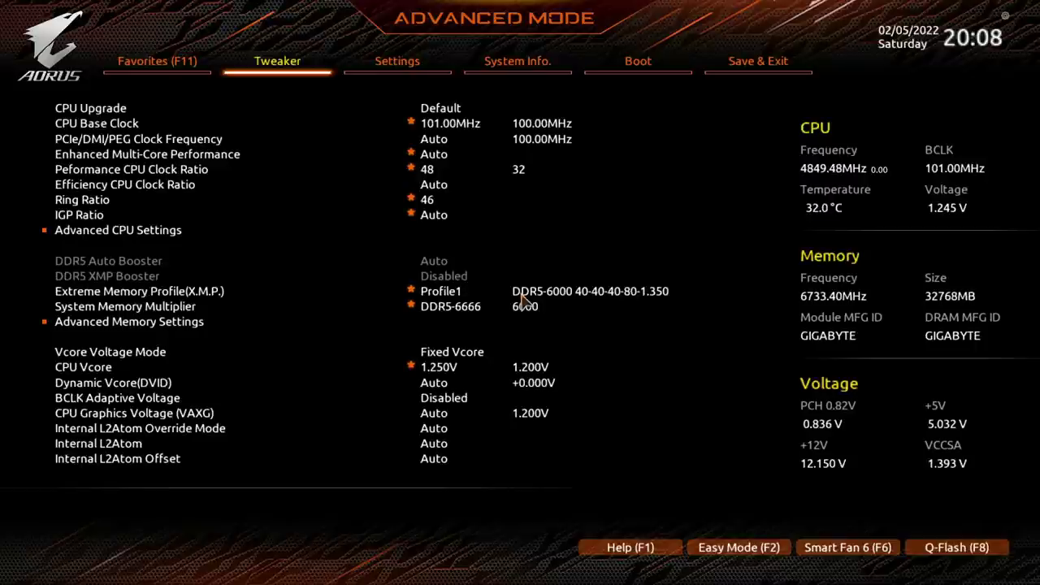
- Review the CPU clock, ratio and memory profile settings on the BIOS Tweaker page, down to Advanced Memory Settings
key(Down)
key(Down)
key(Down)
key(Down)
key(Down)
key(Down)
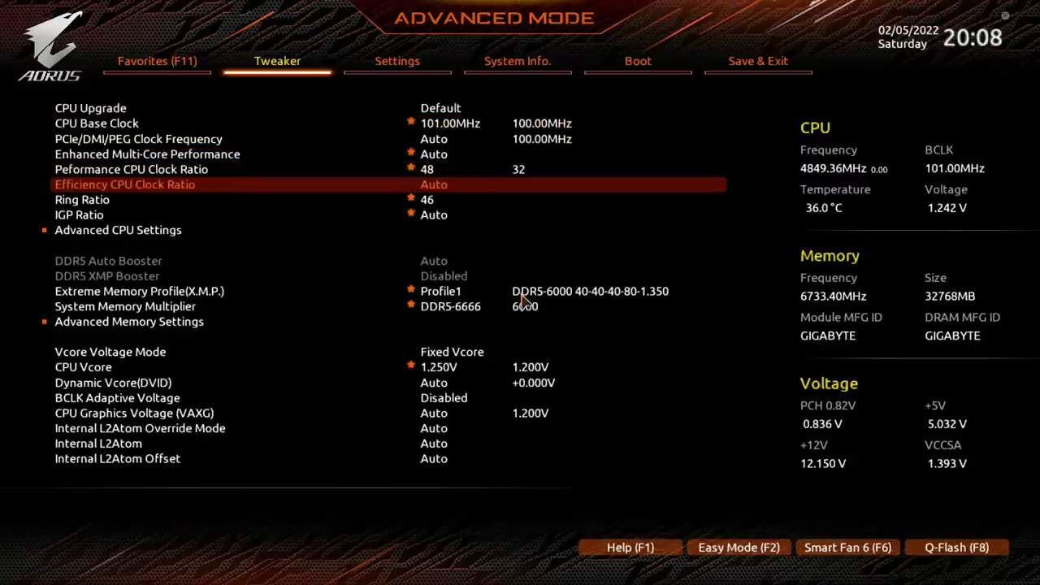
key(Down)
key(Down)
key(Down)
key(Down)
key(Down)
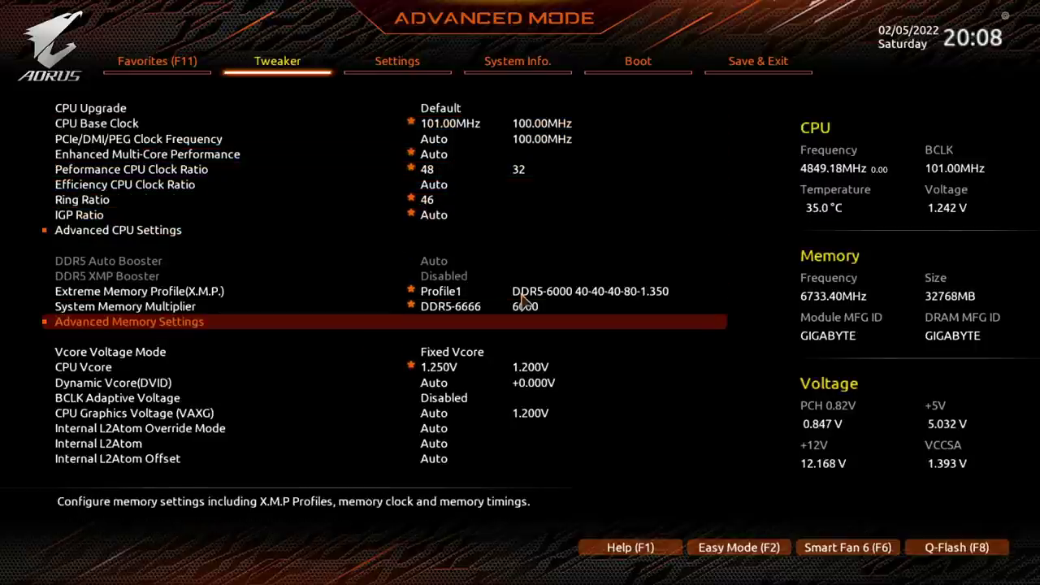
- Go through the Vcore, graphics and L2Atom voltage settings down to Internal VCCSA
key(Down)
key(Down)
key(Down)
key(Down)
key(Down)
key(Down)
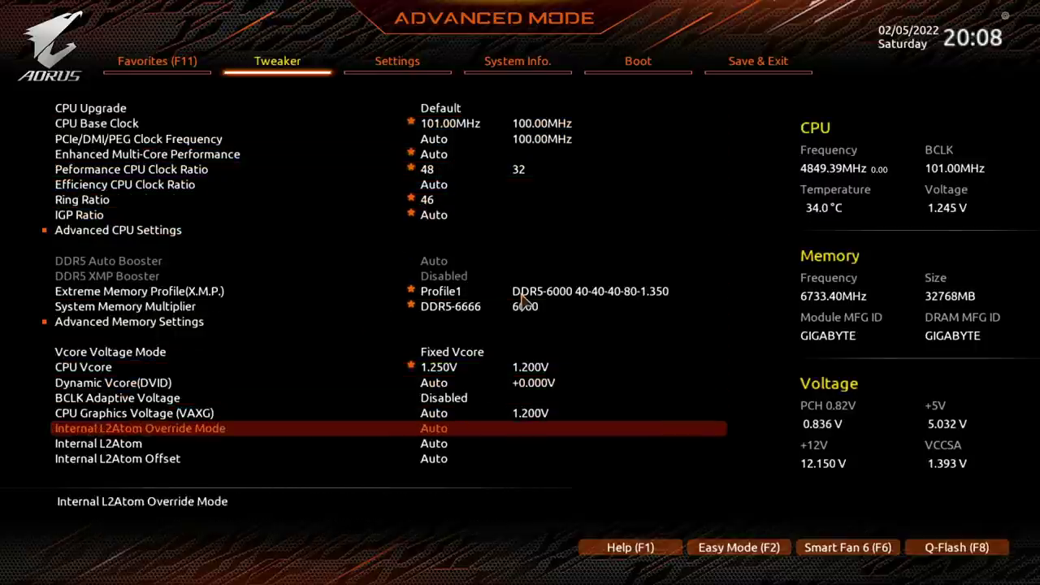
key(Down)
key(Down)
key(Down)
key(Down)
key(Up)
key(Down)
key(Up)
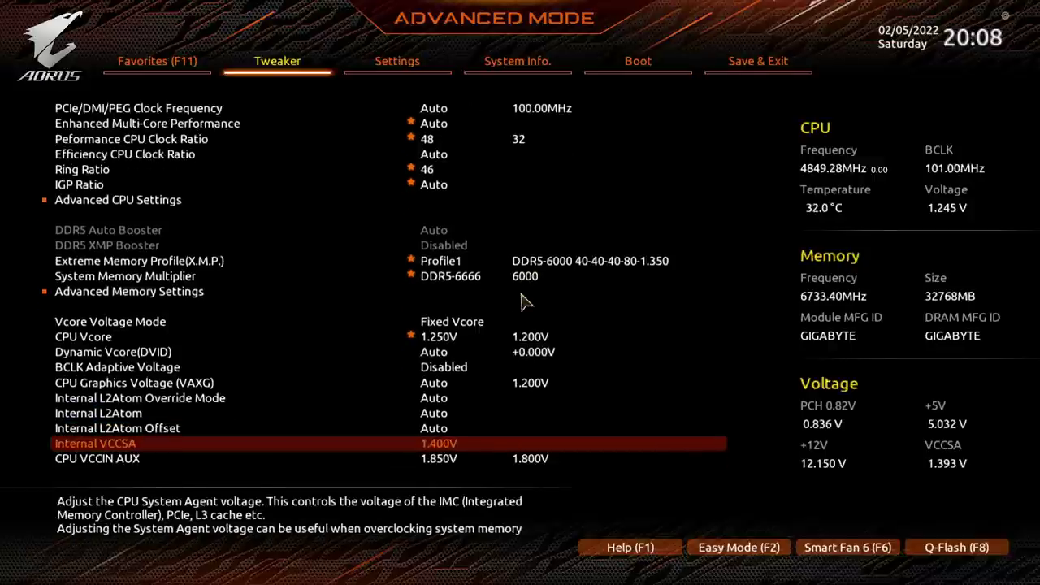
- Compare the Internal VCCSA setting with the CPU VCCIN AUX setting on the Tweaker page
key(Down)
key(Down)
key(Up)
key(Up)
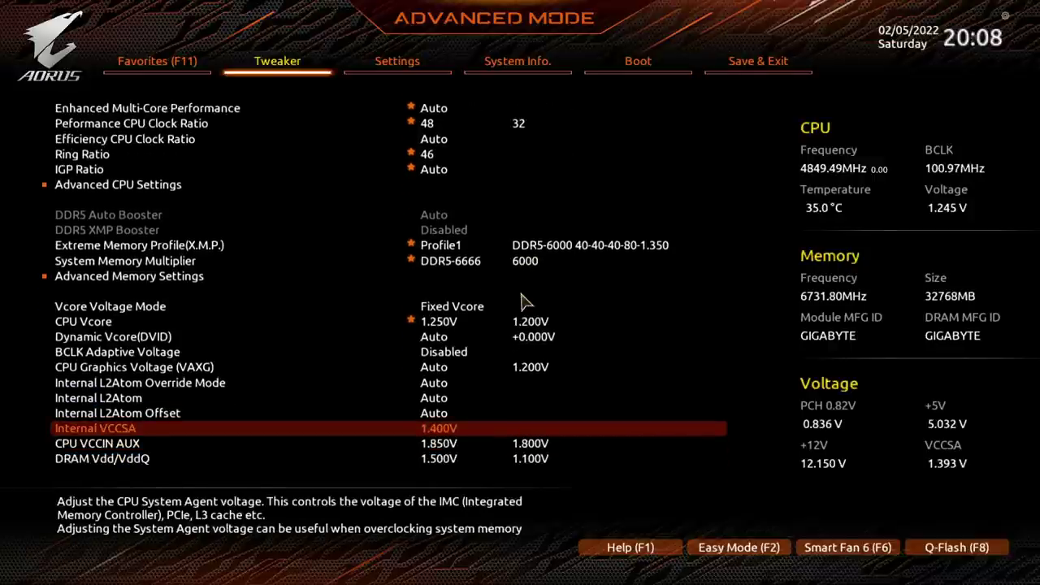
key(Down)
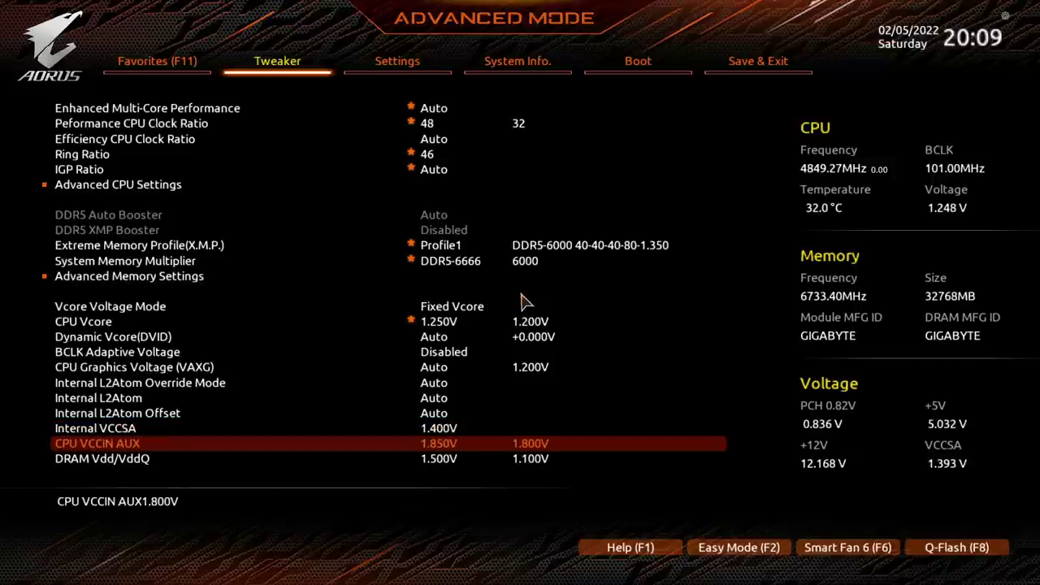
key(Up)
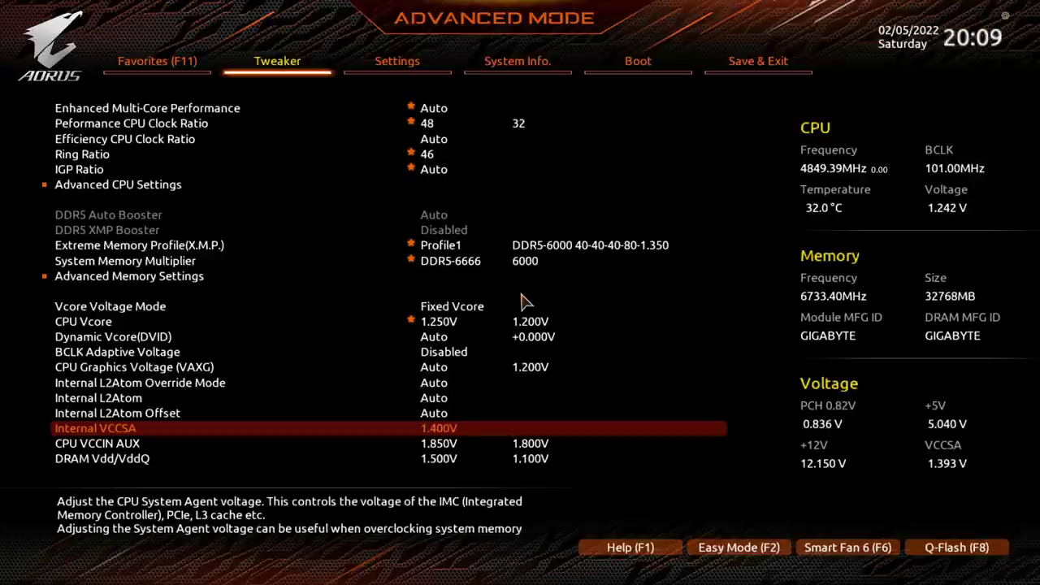
key(Down)
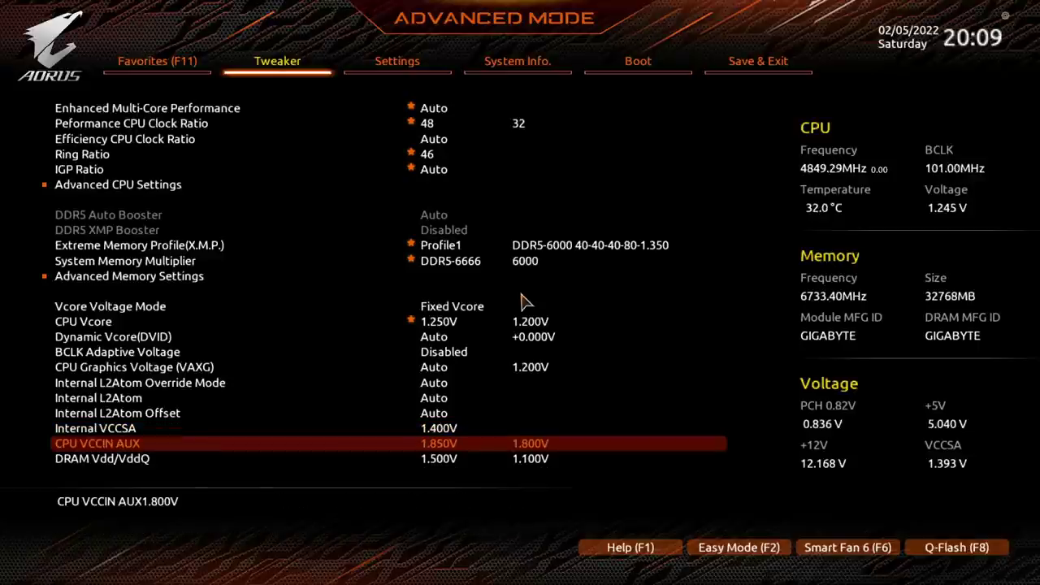
key(Down)
key(Up)
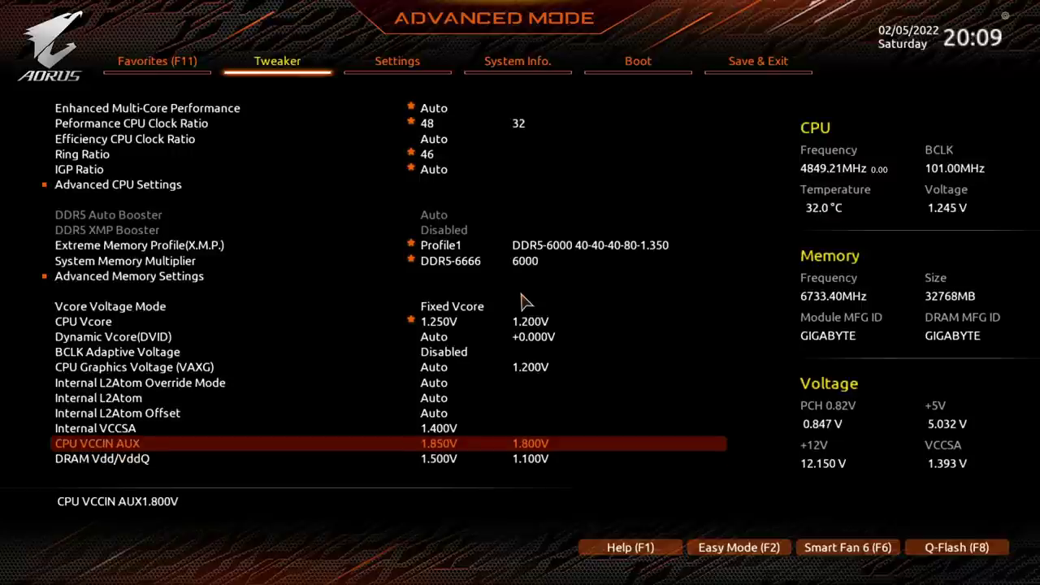
- Try CPU VCCIN AUX at 2.000 V, and then set it back to 1.85 V
text(2.000)
key(Down)
key(Up)
text(1.85)
key(Down)
key(Up)
key(Down)
key(Up)
- Inspect the DRAM Vdd/VddQ setting together with the VCC1P05 and VDD2 CPU voltages below it
key(Down)
key(Down)
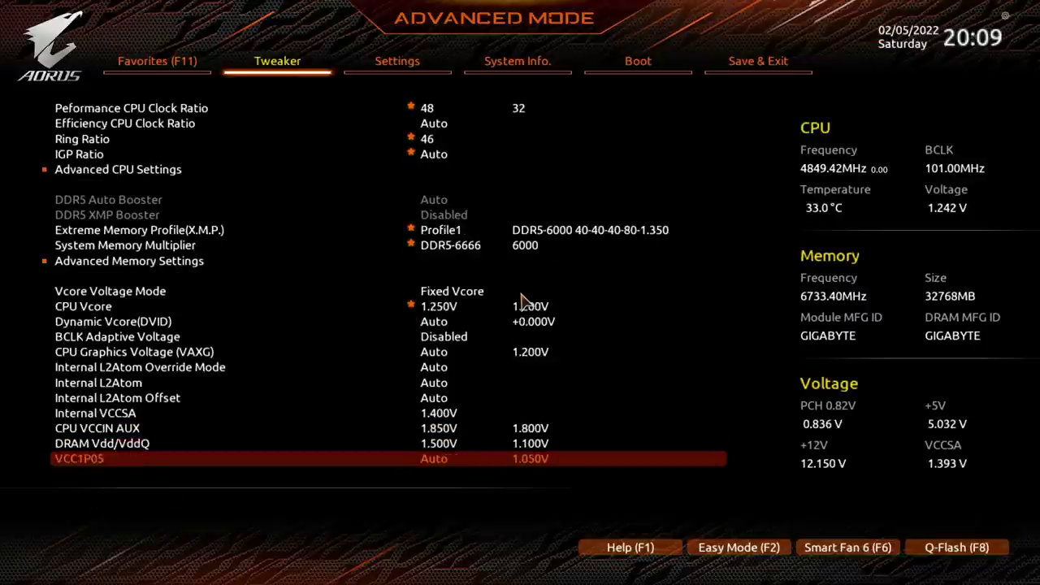
key(Down)
key(Down)
key(Up)
key(Up)
key(Up)
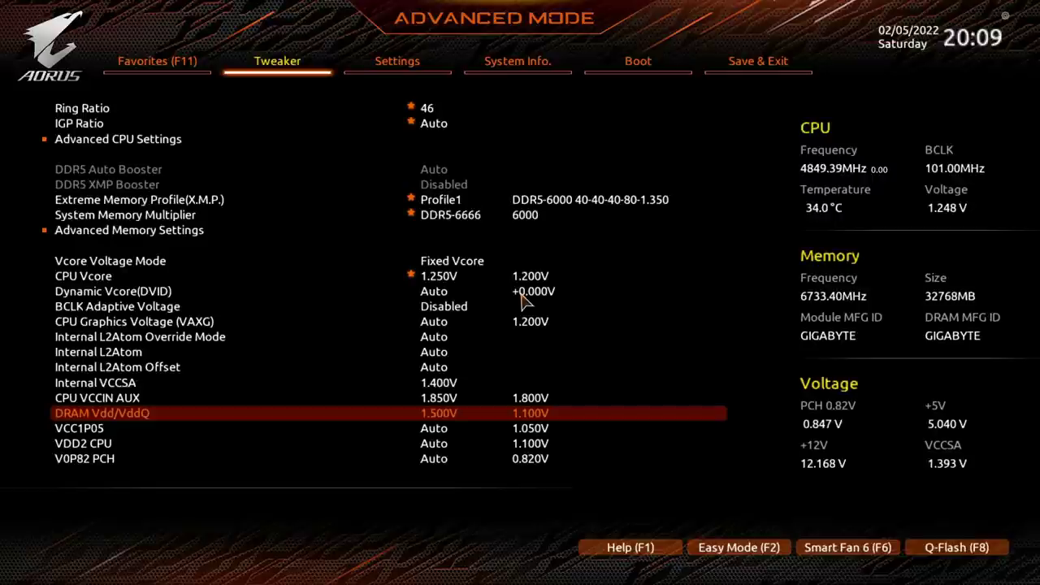
- Go past the remaining chipset voltages and open the DDR5 Voltage Control submenu
key(Down)
key(Down)
key(Down)
key(Down)
key(Down)
key(Down)
key(Down)
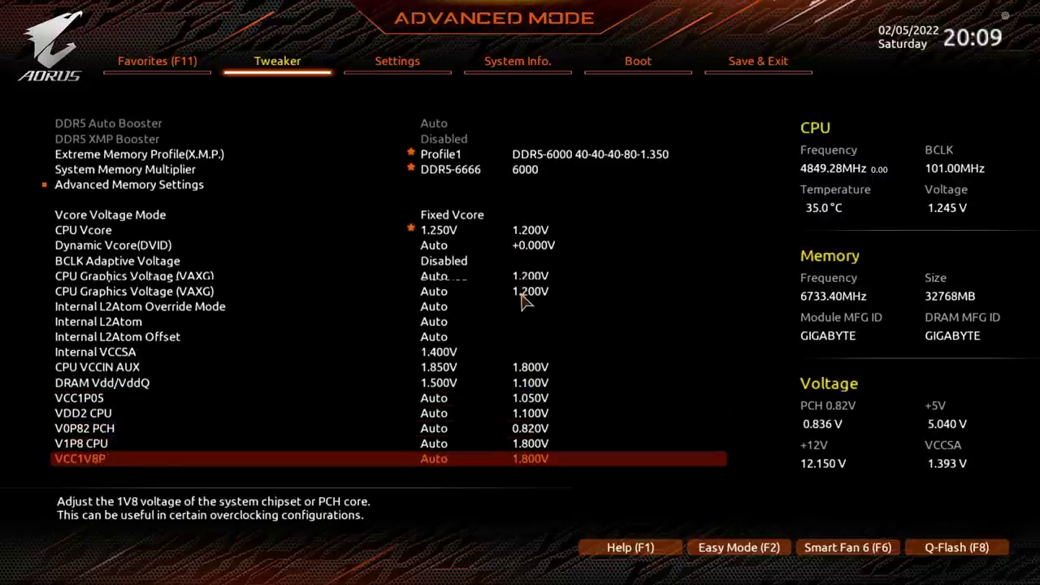
key(Up)
key(Return)
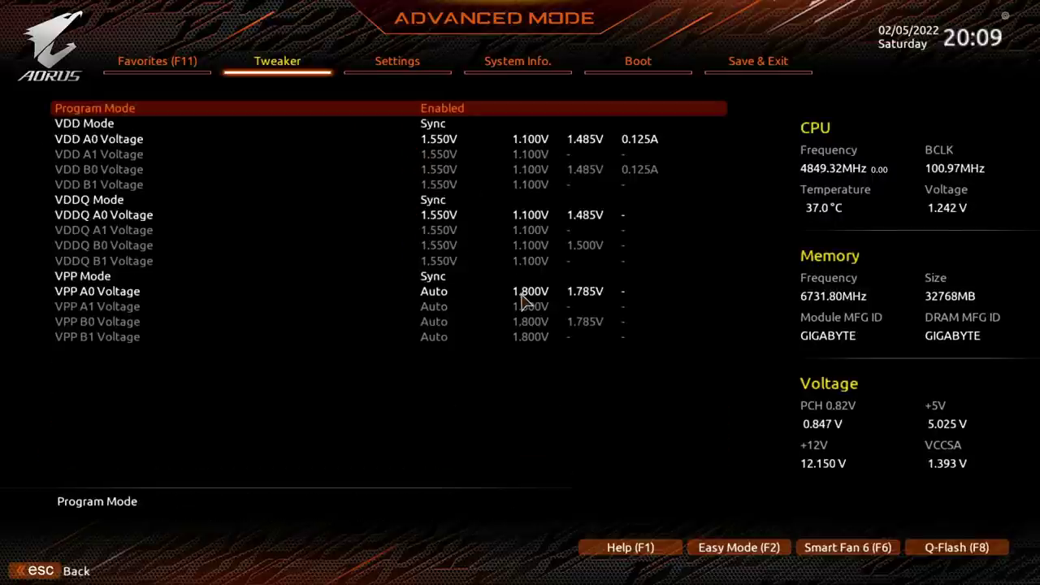
- Examine the VDD Mode, VDD A0 Voltage and VDDQ settings in DDR5 Voltage Control
key(Down)
key(Down)
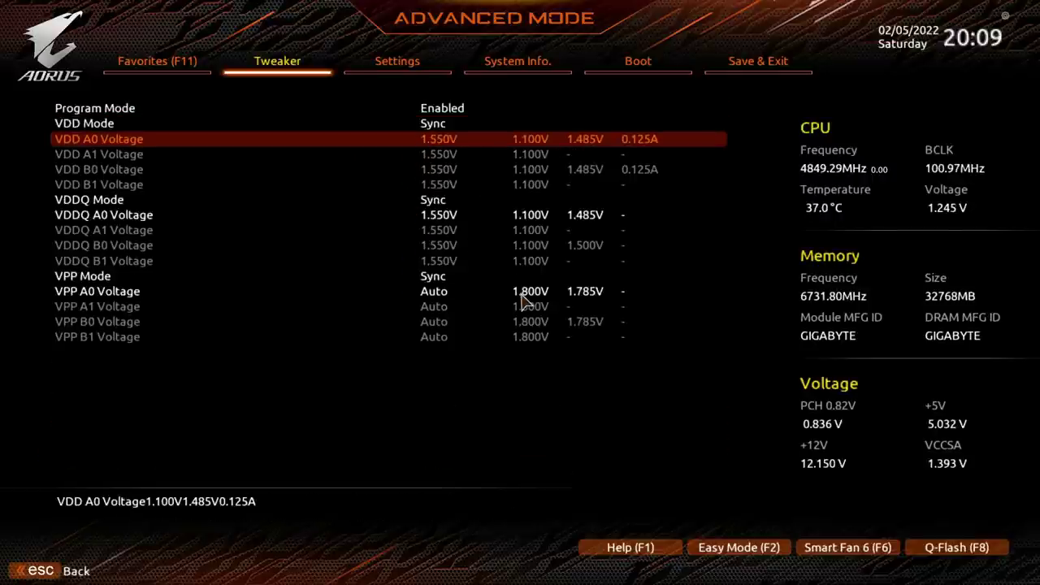
key(Down)
key(Down)
key(Up)
key(Up)
key(Up)
key(Up)
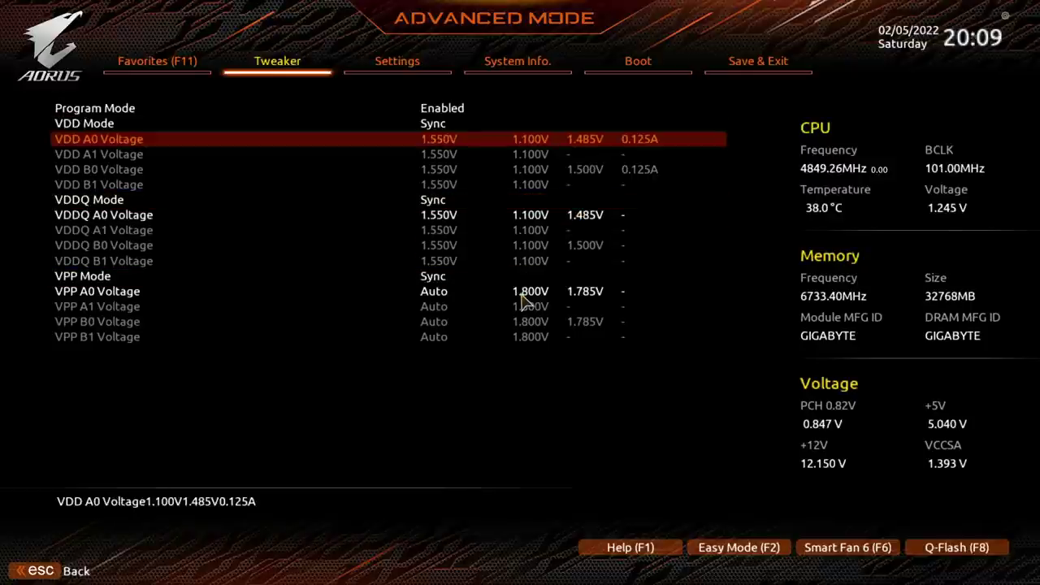
key(Down)
key(Down)
key(Up)
key(Down)
key(Up)
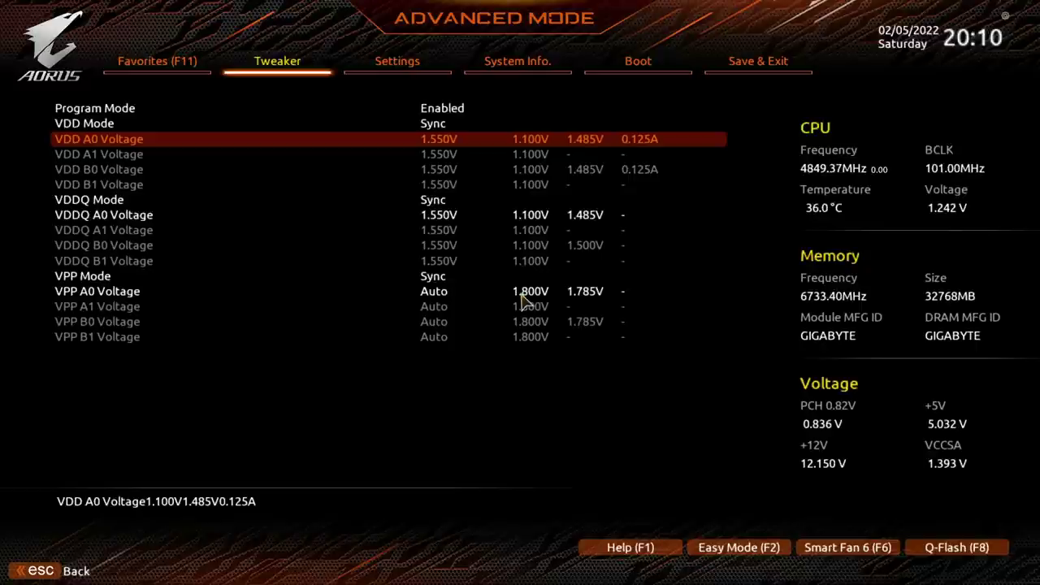
key(Up)
key(Down)
key(Up)
key(Down)
key(Down)
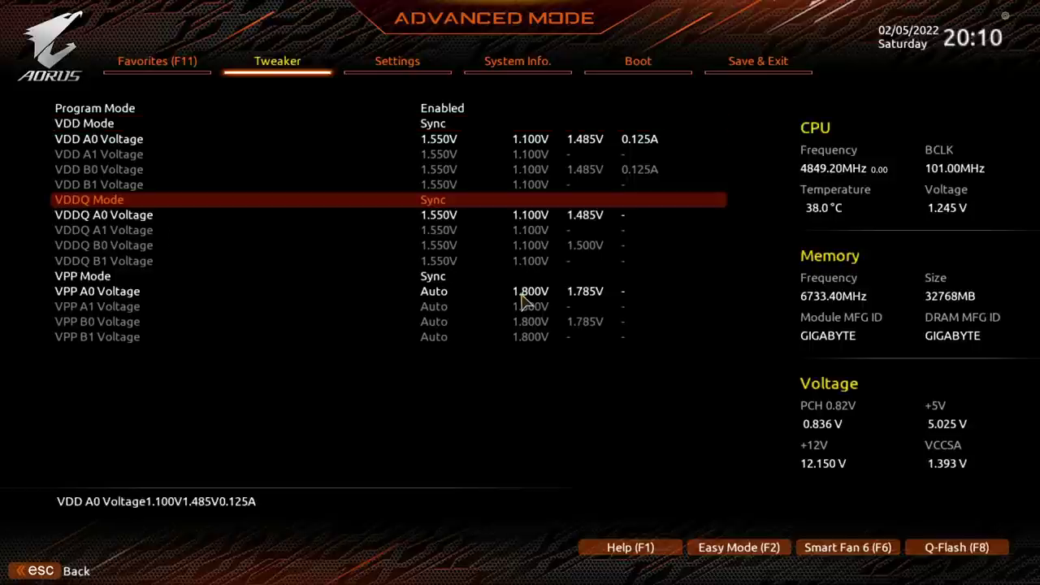
- Return to the main Tweaker list and go up past VDD2 CPU to the DRAM Vdd/VddQ setting
key(Escape)
key(Up)
key(Up)
key(Up)
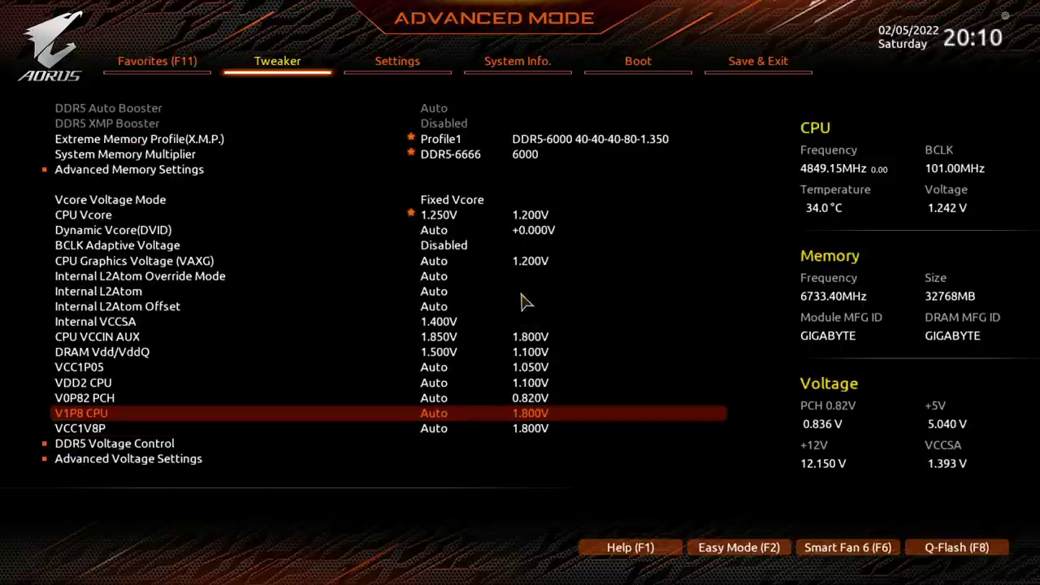
key(Up)
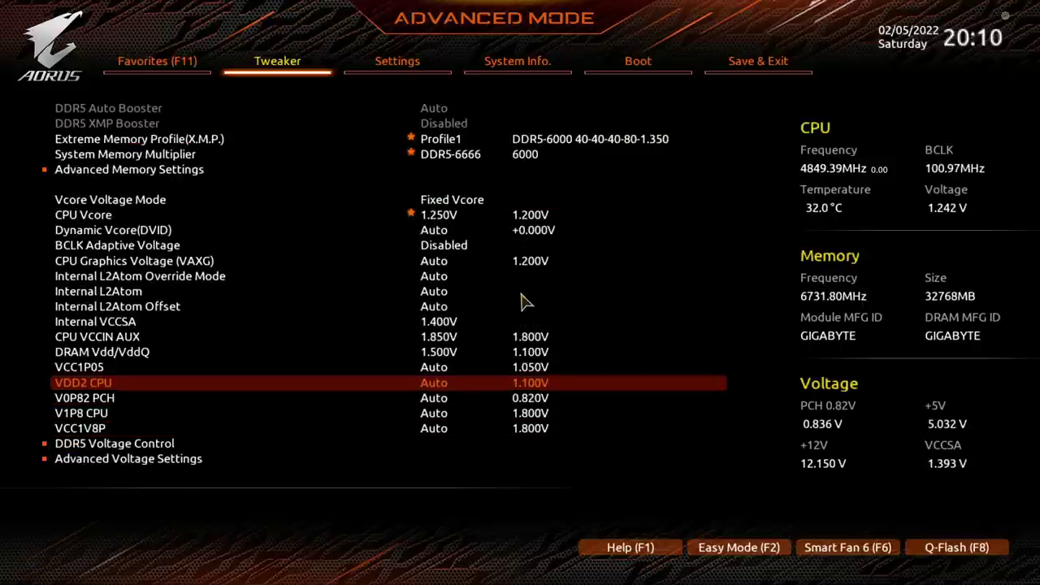
key(Up)
key(Up)
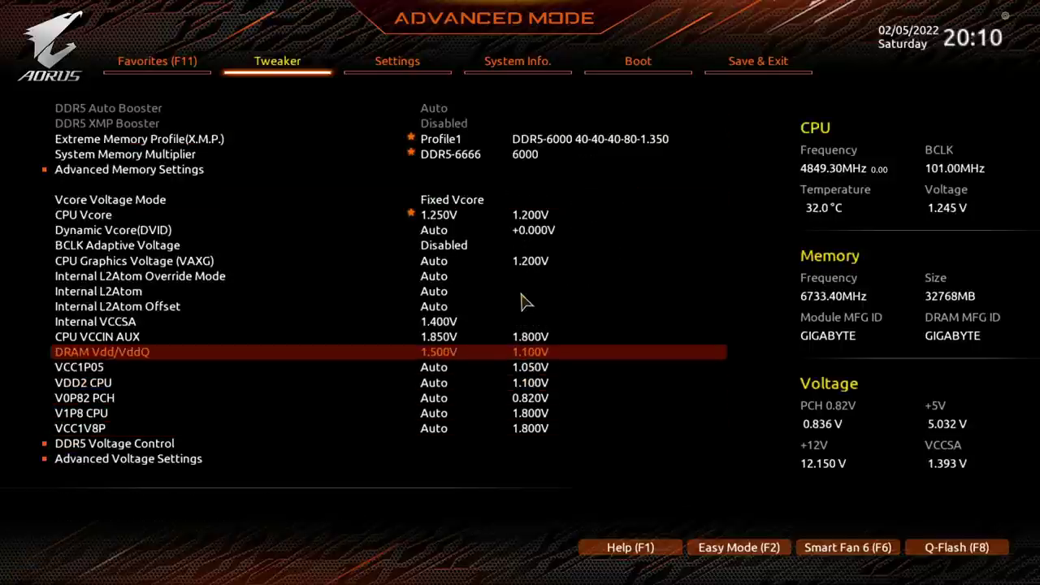
- Open the PC Health Status page in the BIOS settings to check the measured CPU and memory controller voltages
key(Right)
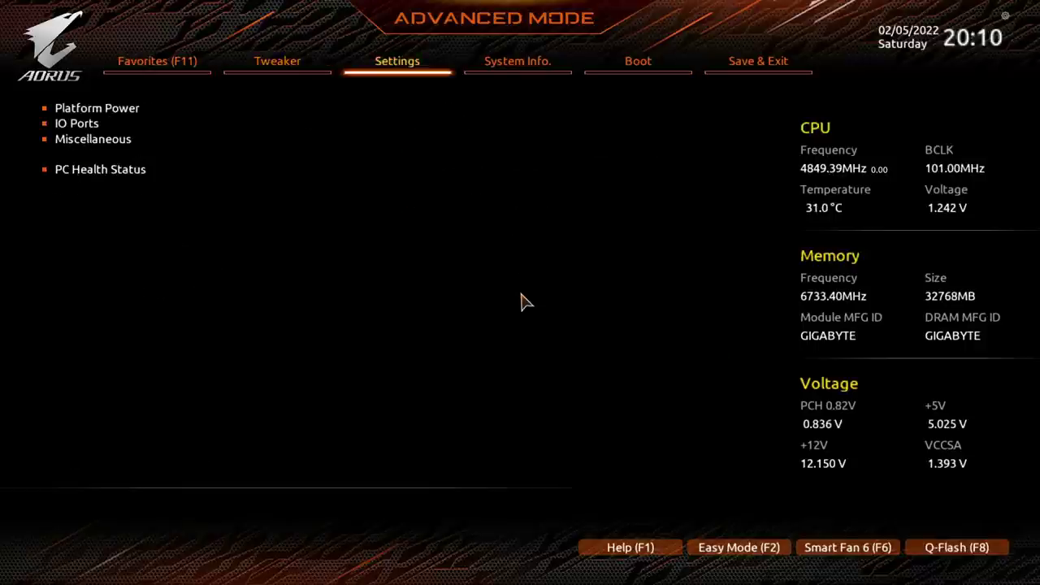
key(Down)
key(Down)
key(Down)
key(Return)
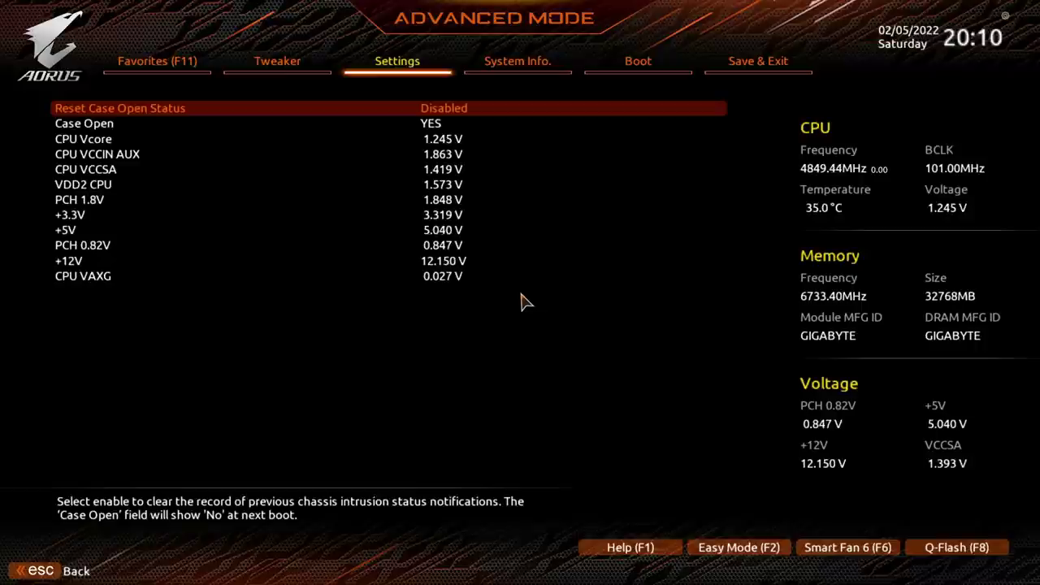
- Return to the Tweaker page, look briefly into Advanced Voltage Settings, and reopen DDR5 Voltage Control
key(Left)
key(Down)
key(Down)
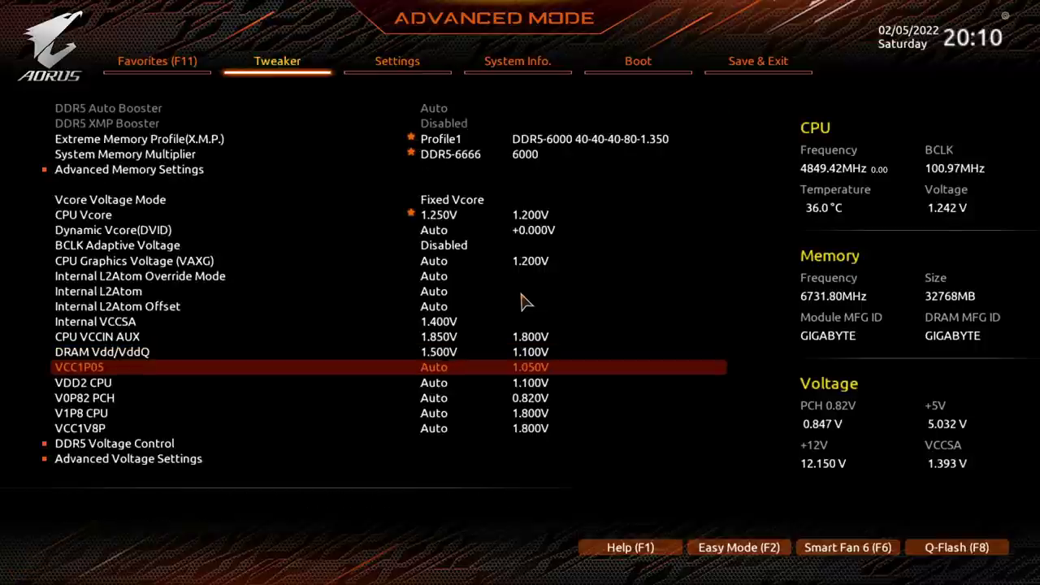
key(Down)
key(Down)
key(Down)
key(Down)
key(Down)
key(Return)
key(Escape)
key(Up)
key(Return)
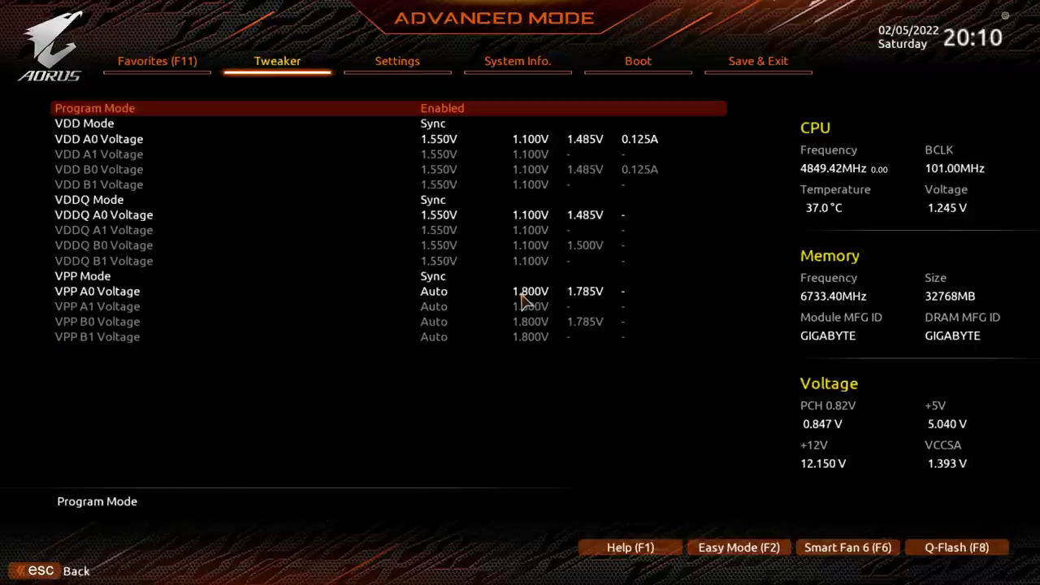
- Check the VDD A0 and VDDQ A0 voltage entries in DDR5 Voltage Control, and leave the submenu
key(Down)
key(Down)
key(Down)
key(Down)
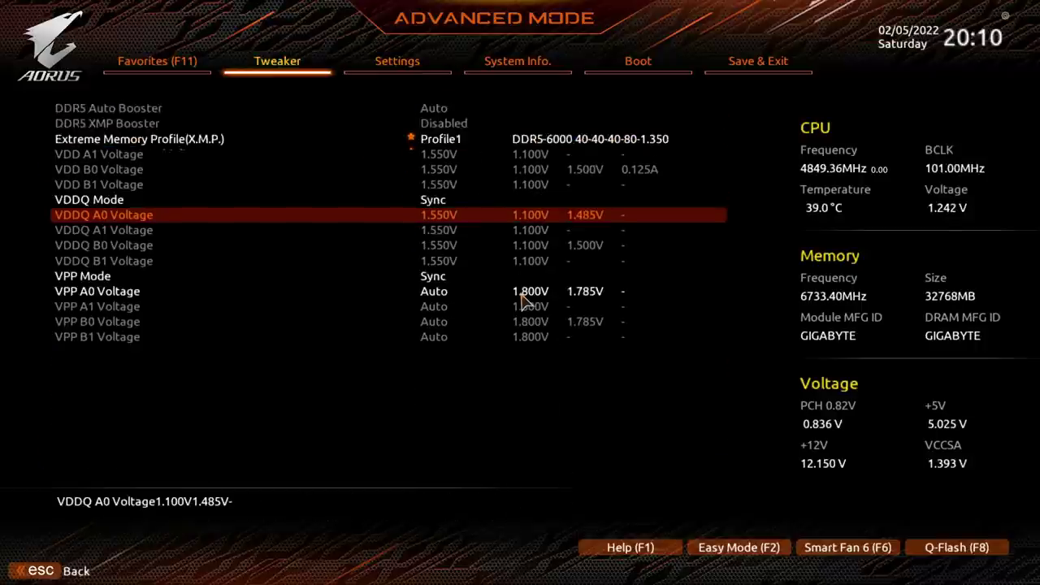
- Leave DDR5 Voltage Control for the VDD2 CPU entry and glance at the Settings page before returning to the Tweaker list
key(Escape)
key(Up)
key(Up)
key(Up)
key(Up)
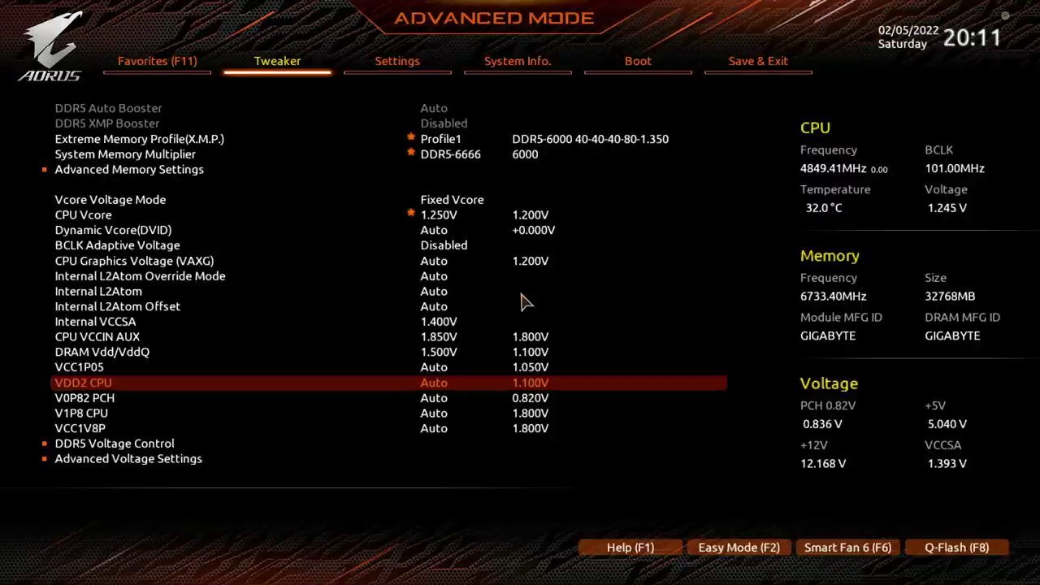
key(Right)
key(Up)
key(Up)
key(Left)
- Set the VDD2 CPU voltage to 1.5 V in the Tweaker list
key(Down)
key(Up)
text(1.5)
key(Down)
key(Up)
- Open DDR5 Voltage Control to view the VDD and VDDQ entries, and leave the submenu
key(Down)
key(Down)
key(Down)
key(Down)
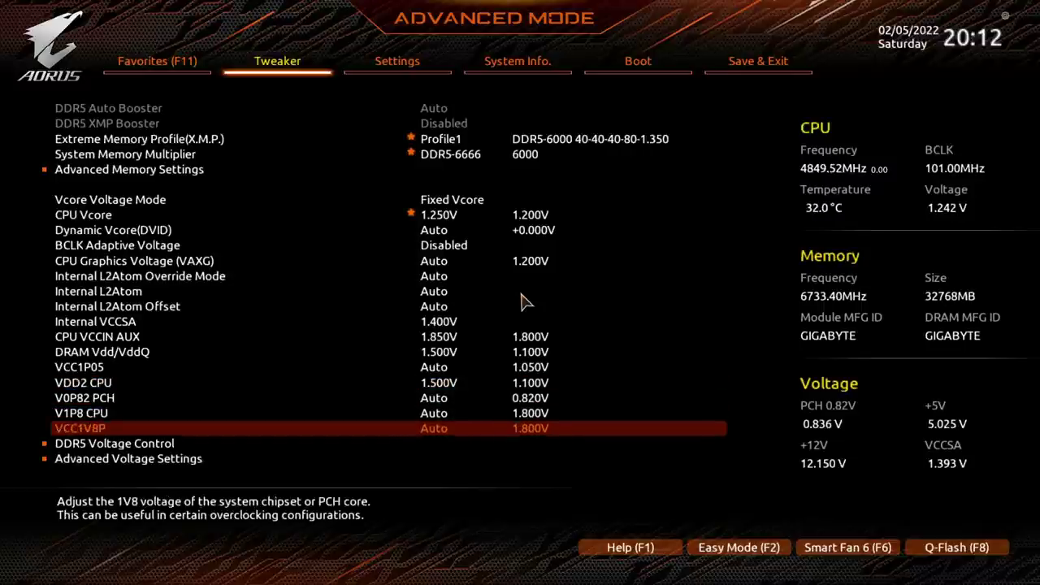
key(Return)
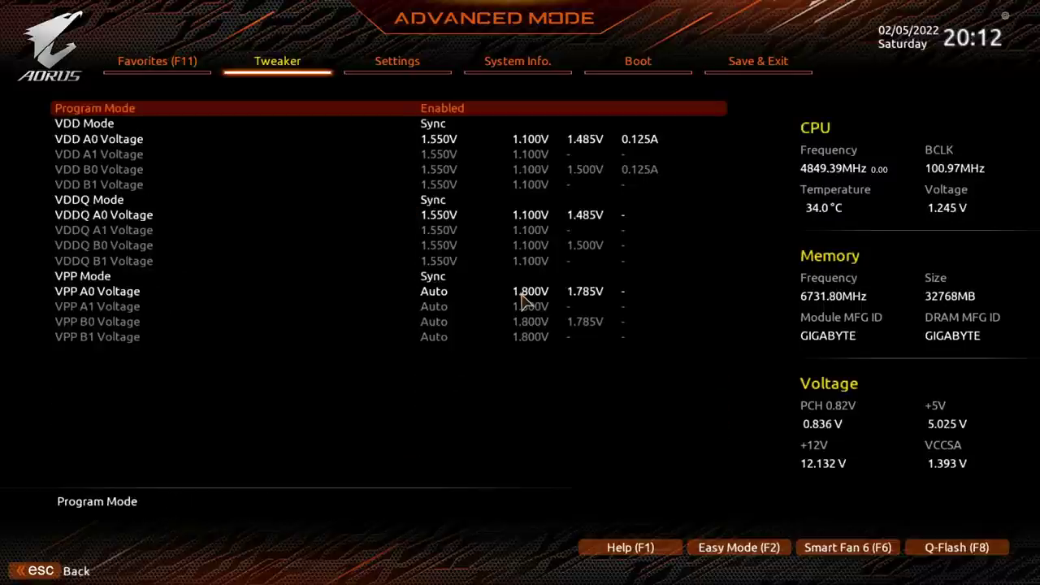
key(Escape)
- Go back up to the VDD2 CPU entry and down again to VCC1V8P in the Tweaker list
key(Up)
key(Up)
key(Up)
key(Up)
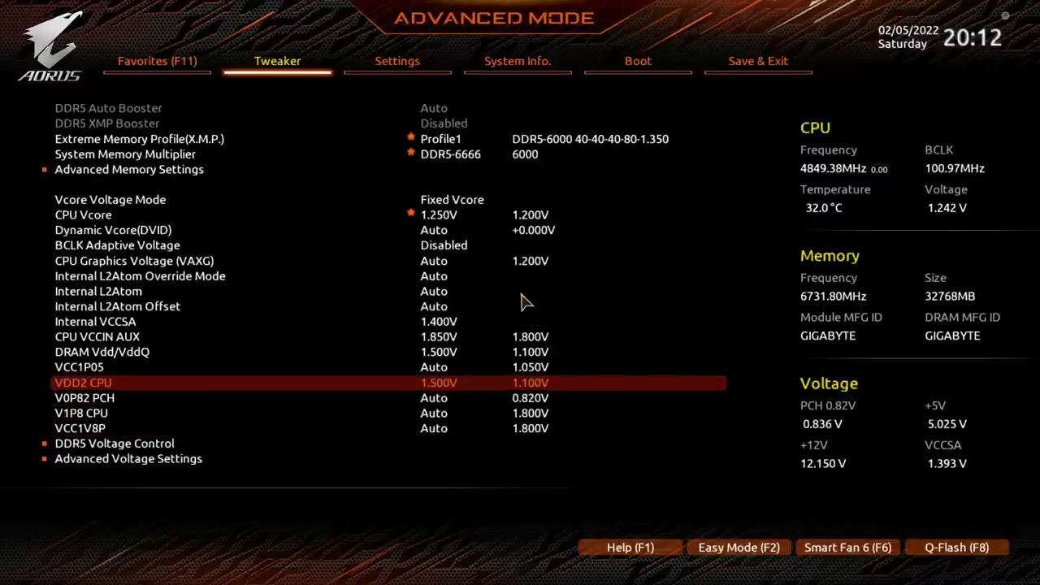
key(Down)
key(Down)
key(Down)
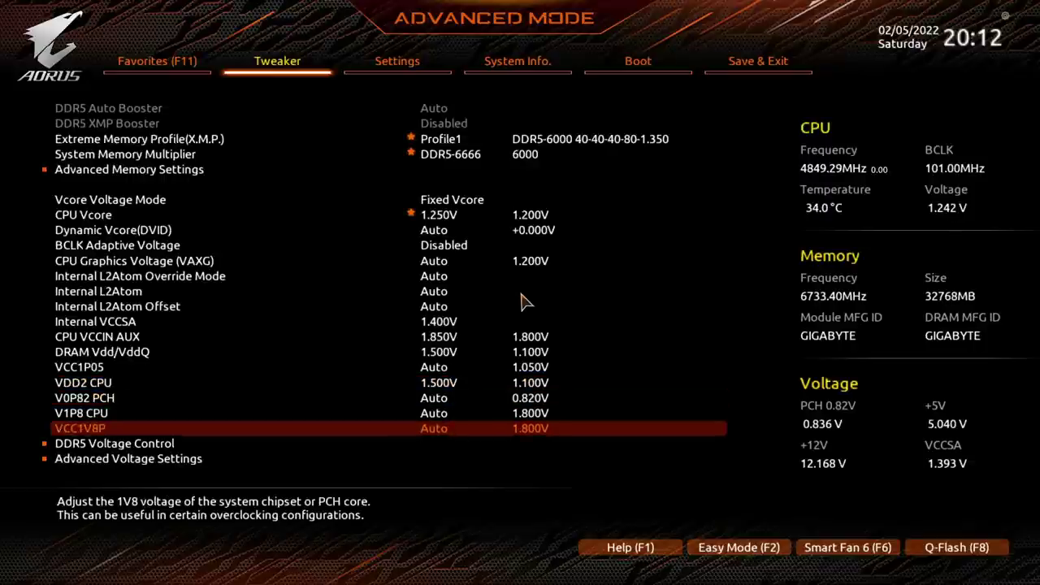
- Switch to the Settings page and open PC Health Status to check the measured VDD2 CPU voltage
key(Up)
key(Up)
key(Right)
key(Down)
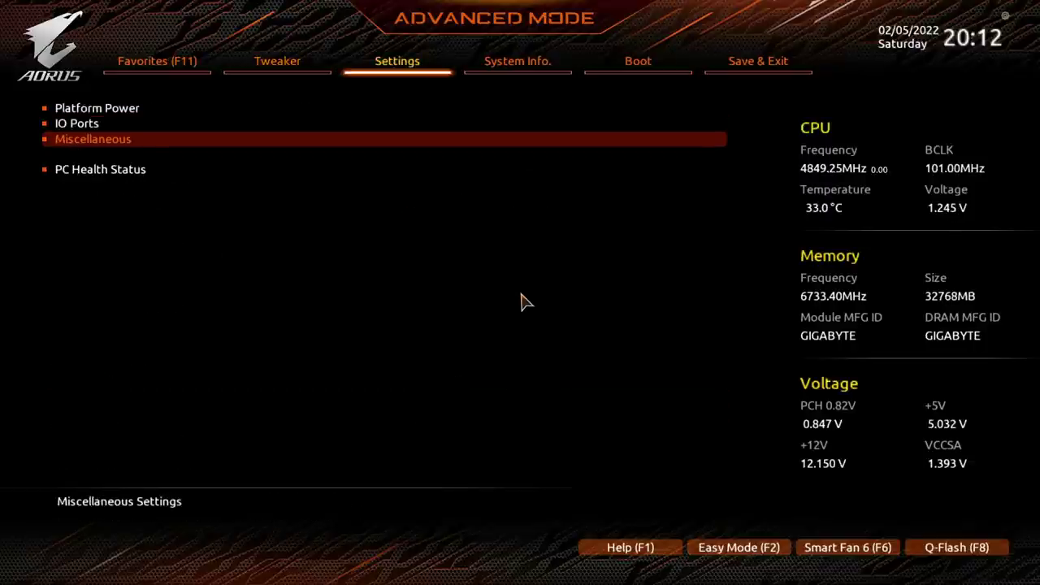
key(Up)
key(Return)
key(Down)
key(Down)
key(Escape)
key(Down)
key(Down)
key(Return)
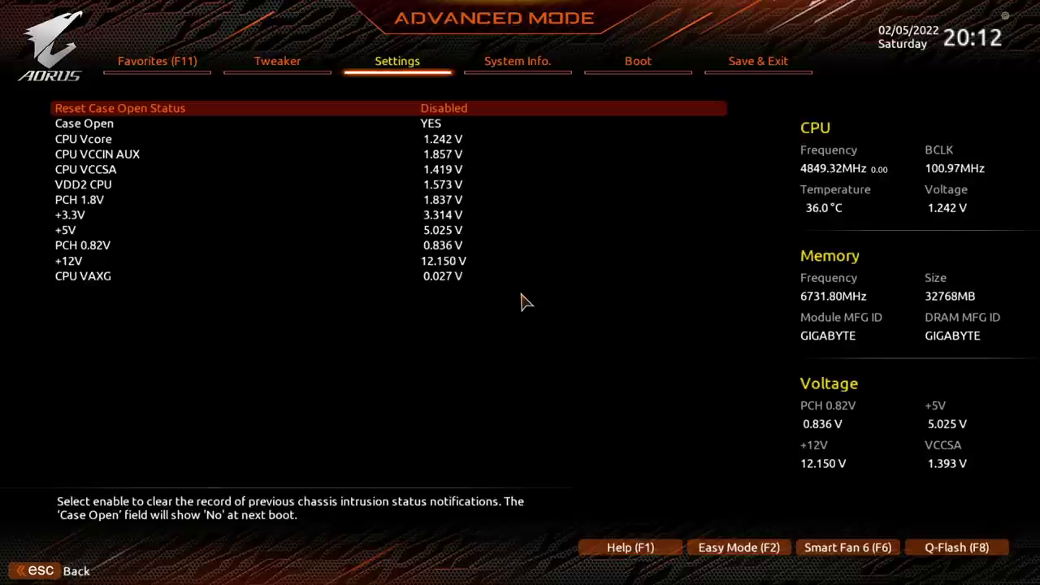
- Leave PC Health Status and return to the VDD2 CPU entry on the Tweaker page
key(Left)
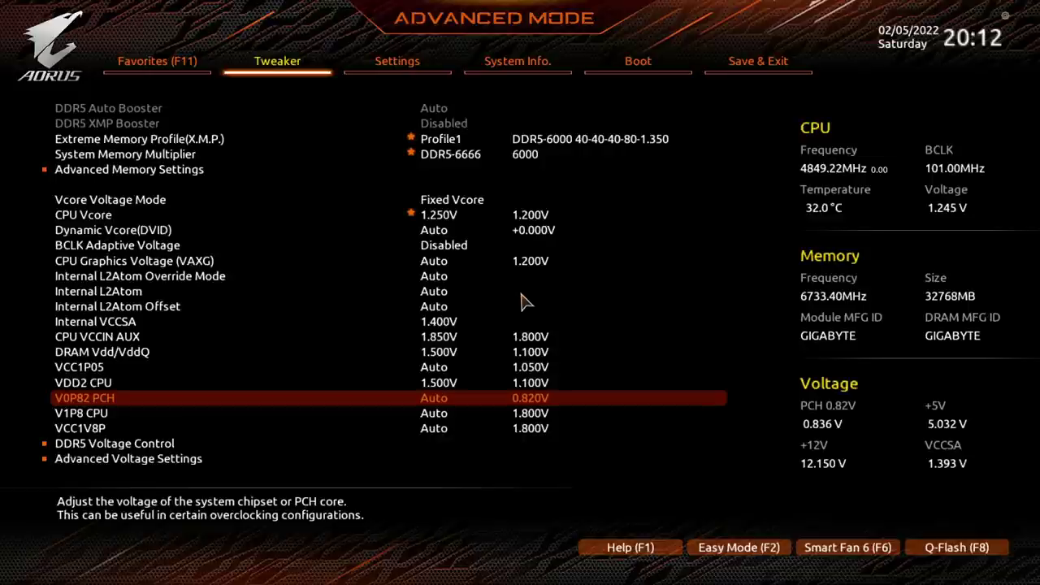
key(Down)
key(Down)
key(Up)
key(Up)
key(Up)
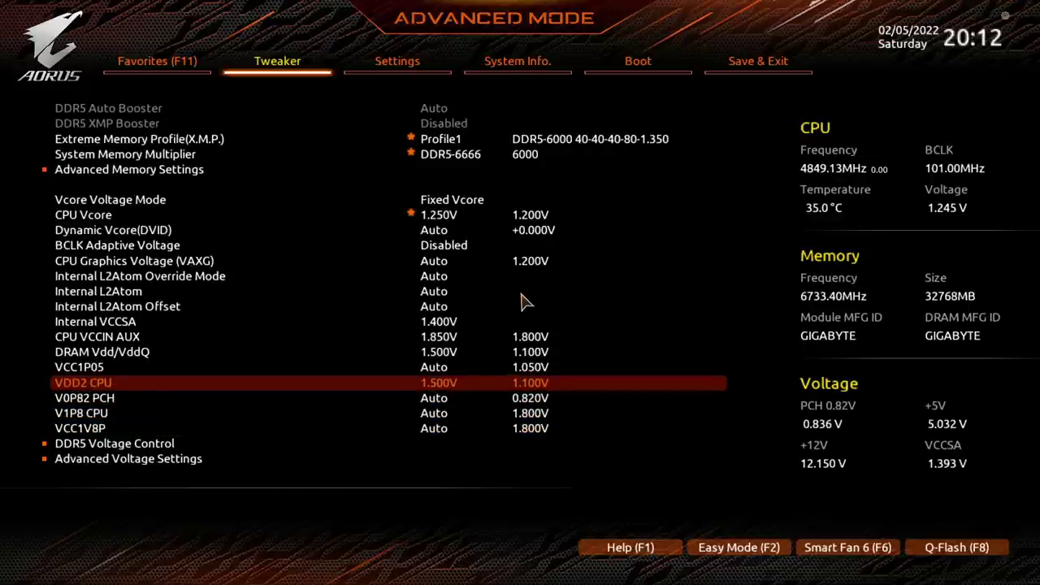
- Move down to the DDR5 Voltage Control entry, glance at the Settings page, and return to the Tweaker list
key(Down)
key(Down)
key(Down)
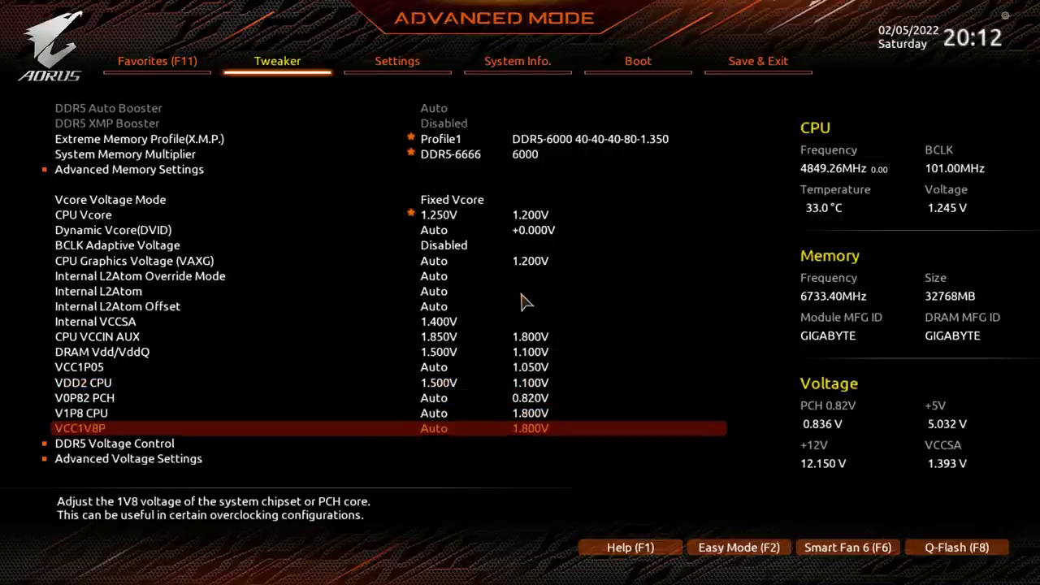
key(Down)
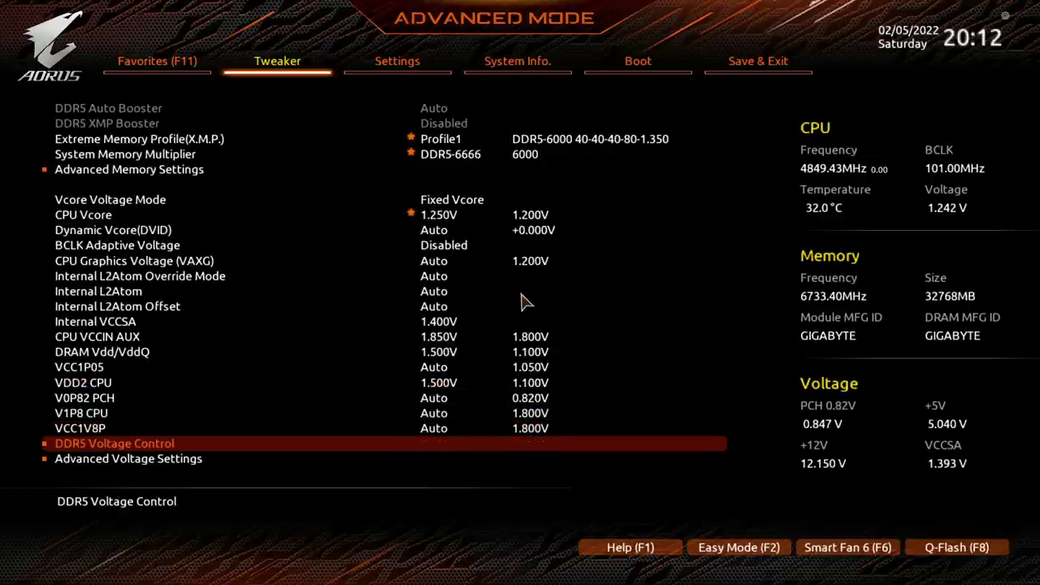
key(Up)
key(Right)
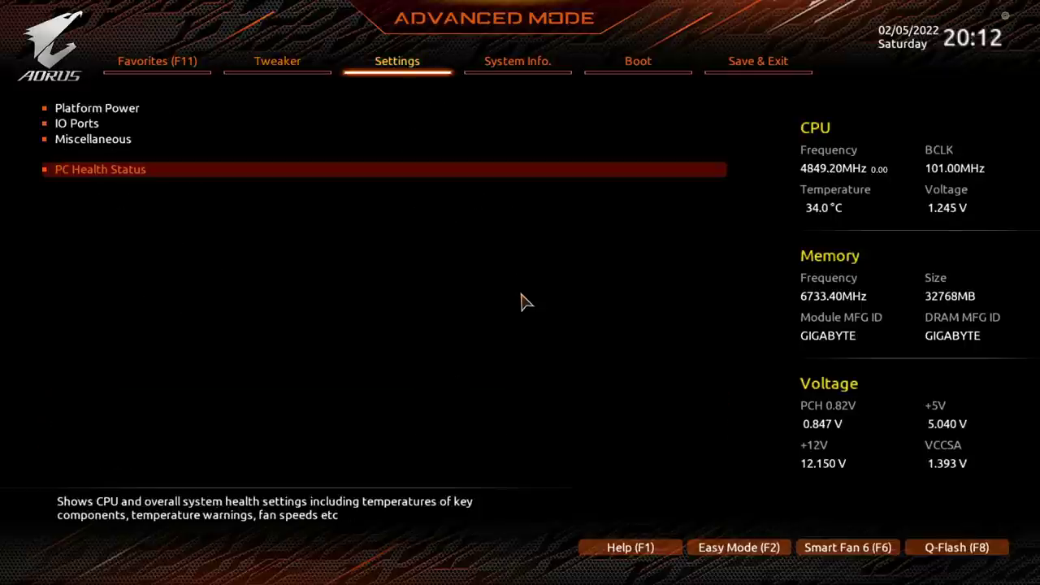
key(Left)
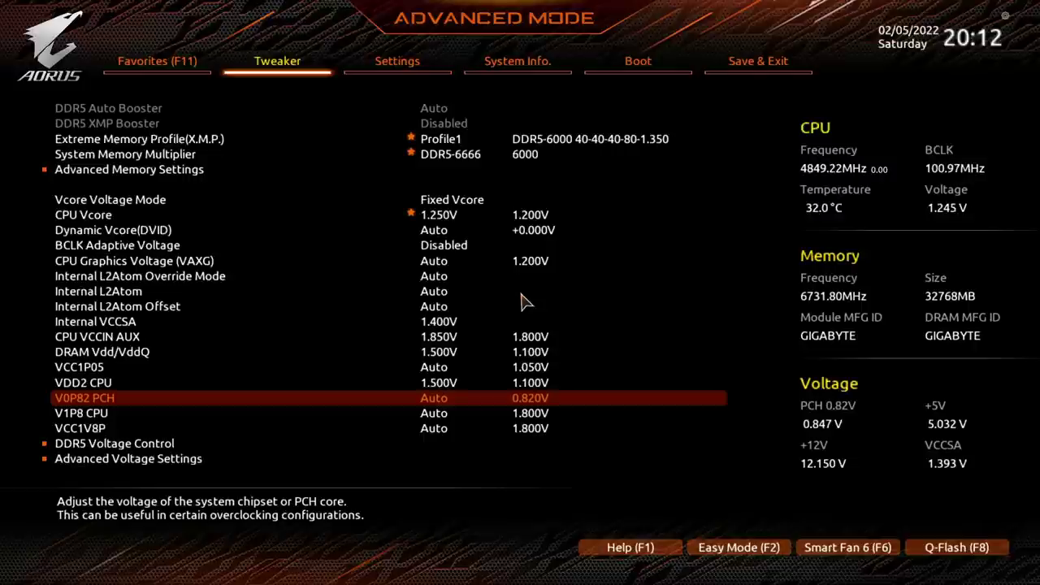
- Review the Tweaker voltage entries between VDD2 CPU and CPU VCCIN AUX
key(Up)
key(Up)
key(Up)
key(Up)
key(Up)
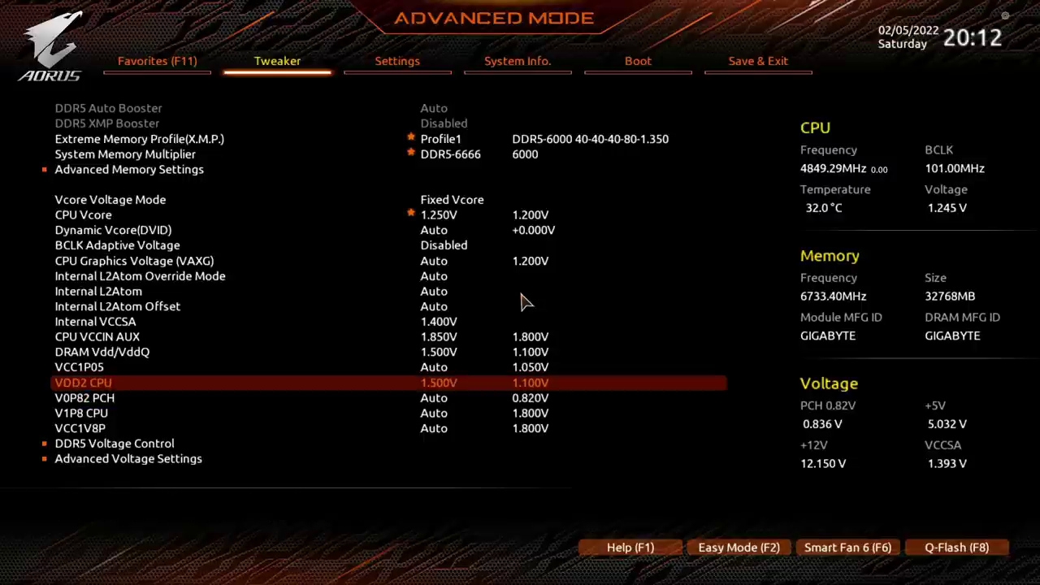
key(Down)
key(Down)
key(Down)
key(Down)
key(Down)
key(Up)
key(Up)
key(Up)
key(Up)
key(Up)
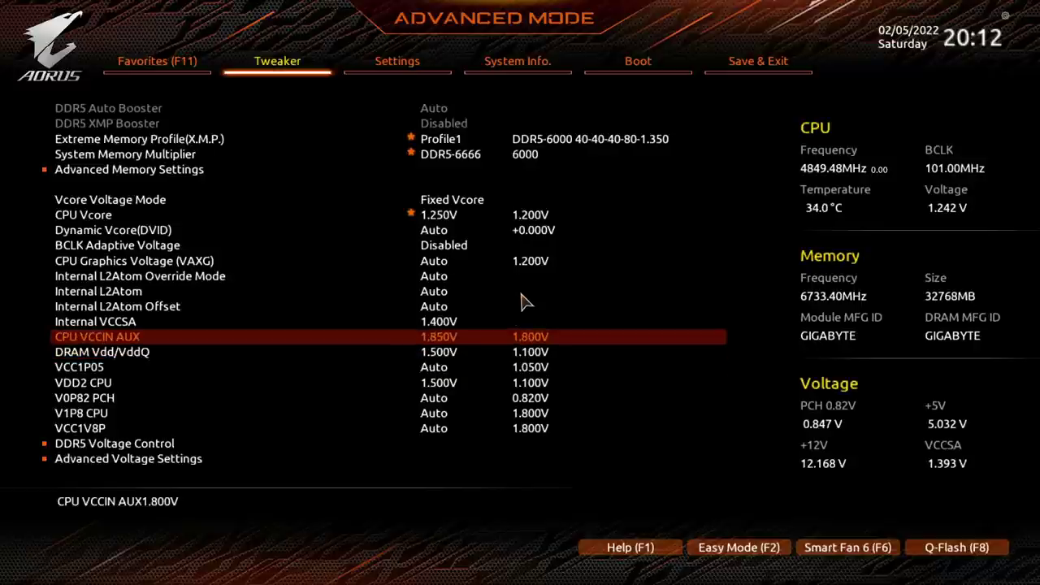
- Compare the DRAM Vdd/VddQ, CPU VCCIN AUX and Internal VCCSA entries
key(Down)
key(Down)
key(Up)
key(Up)
key(Down)
key(Down)
key(Up)
key(Up)
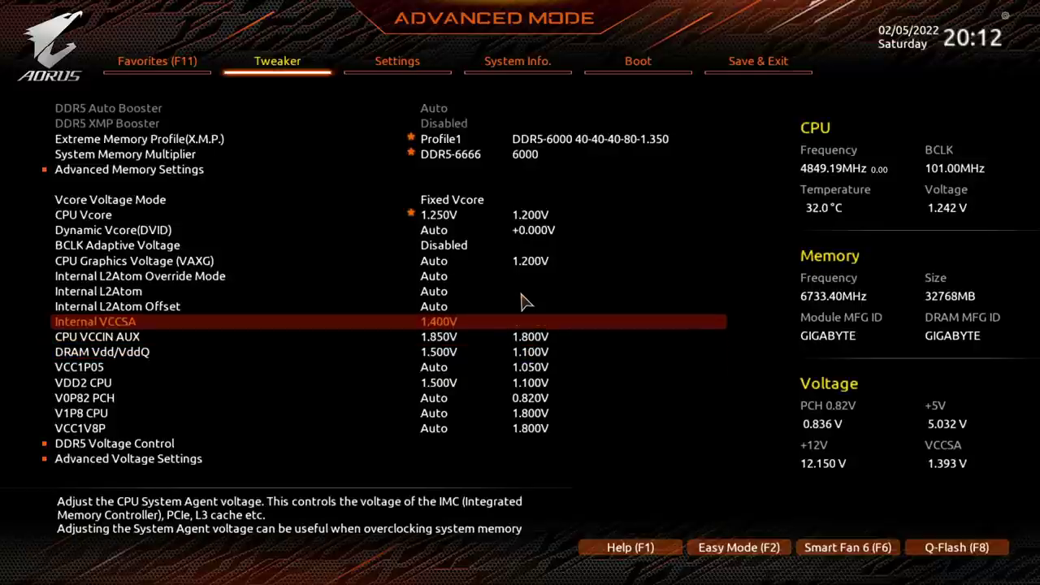
- Compare the VDD2 CPU entry with the DRAM Vdd/VddQ entry in the Tweaker list
key(Down)
key(Down)
key(Down)
key(Down)
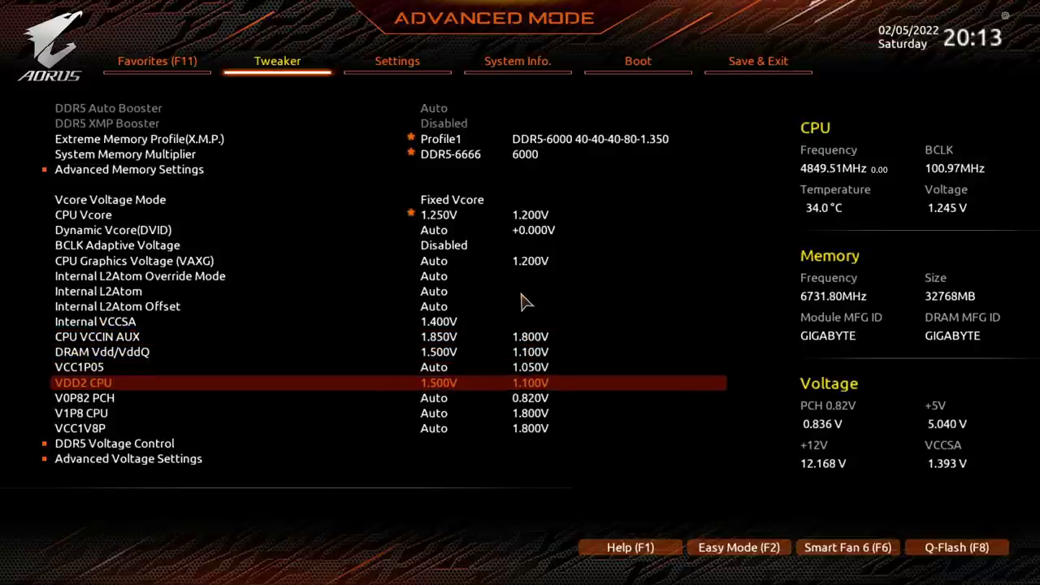
key(Up)
key(Down)
key(Up)
key(Up)
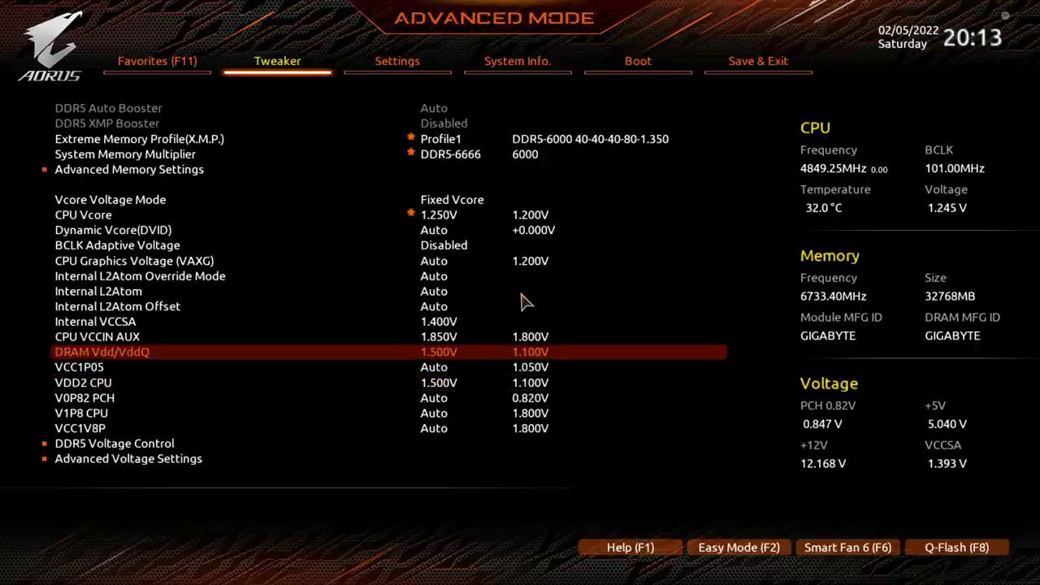
key(Down)
key(Up)
key(Down)
key(Down)
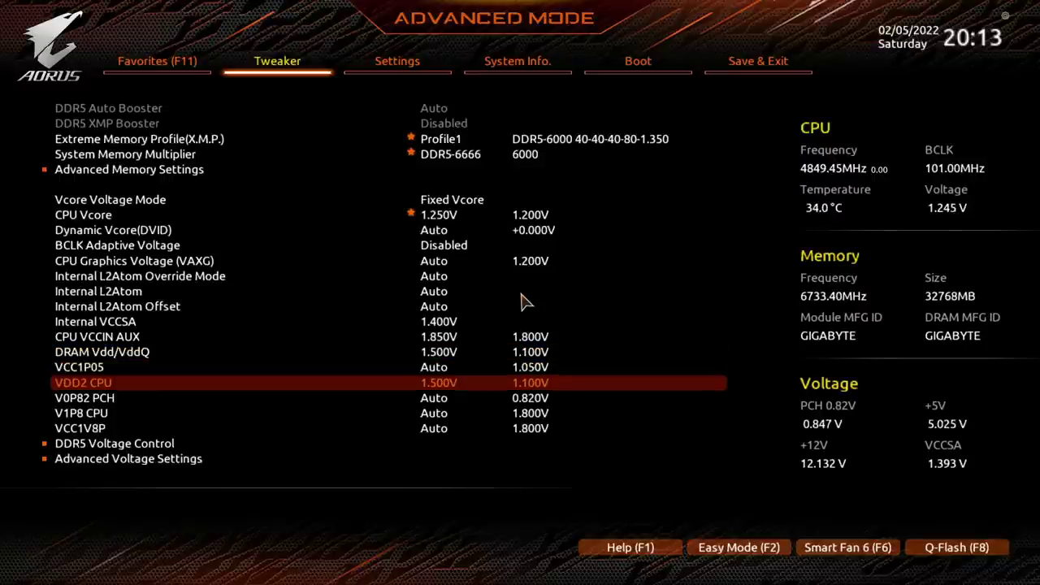
- Reset the VDD2 CPU voltage to Auto
key(Down)
key(Down)
key(Down)
key(Up)
key(Up)
key(Up)
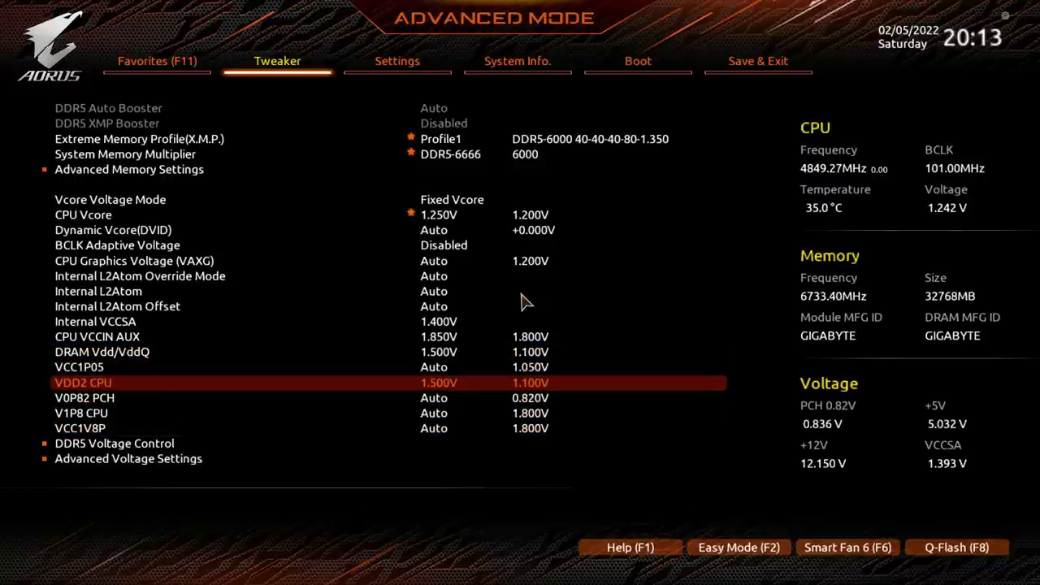
key(Down)
- Open Advanced Voltage Settings and check the SA PLL and MC PLL Overvoltage entries
key(Down)
key(Down)
key(Down)
key(Down)
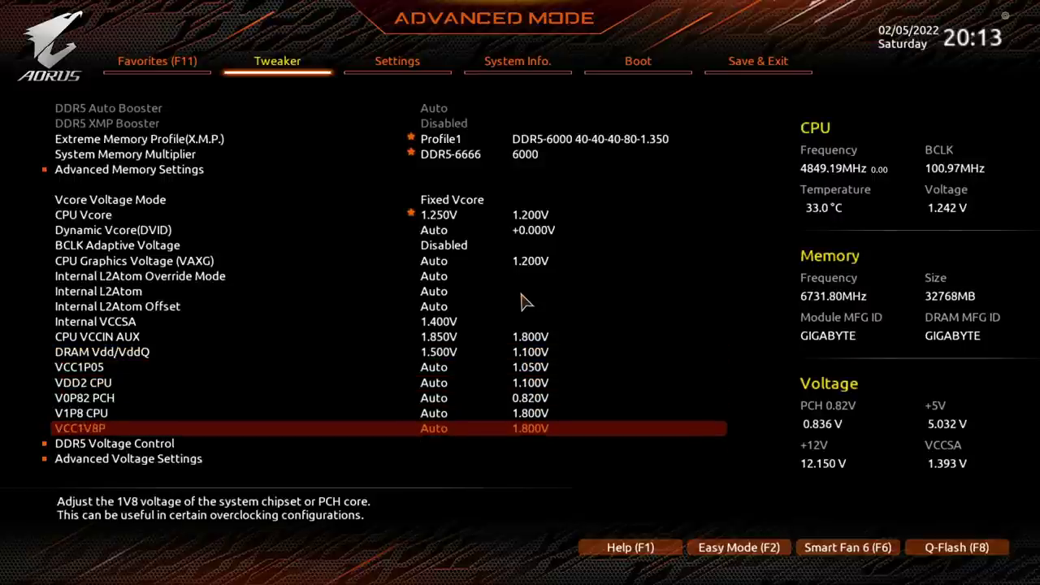
key(Return)
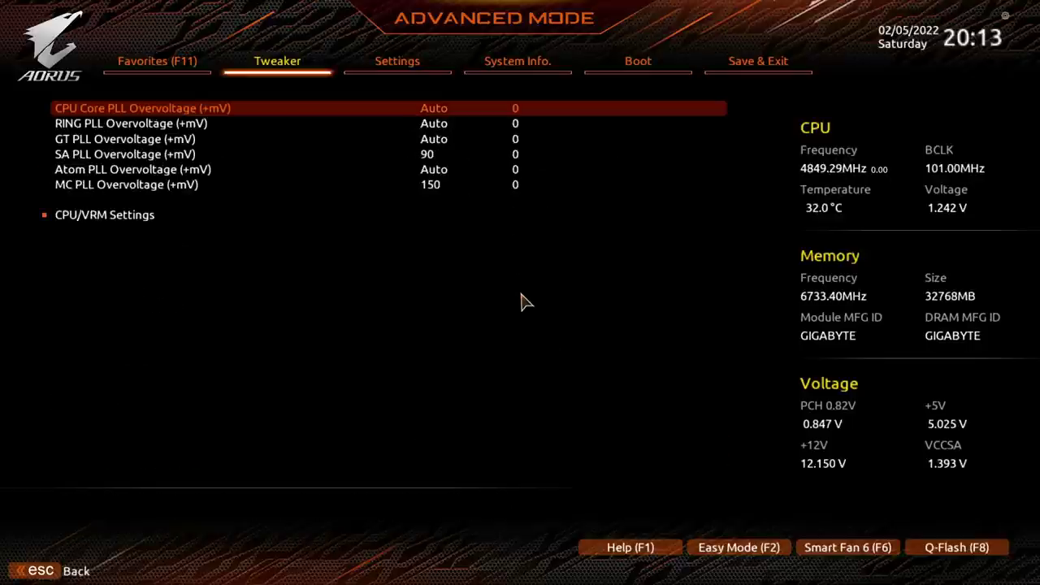
key(Down)
key(Down)
key(Down)
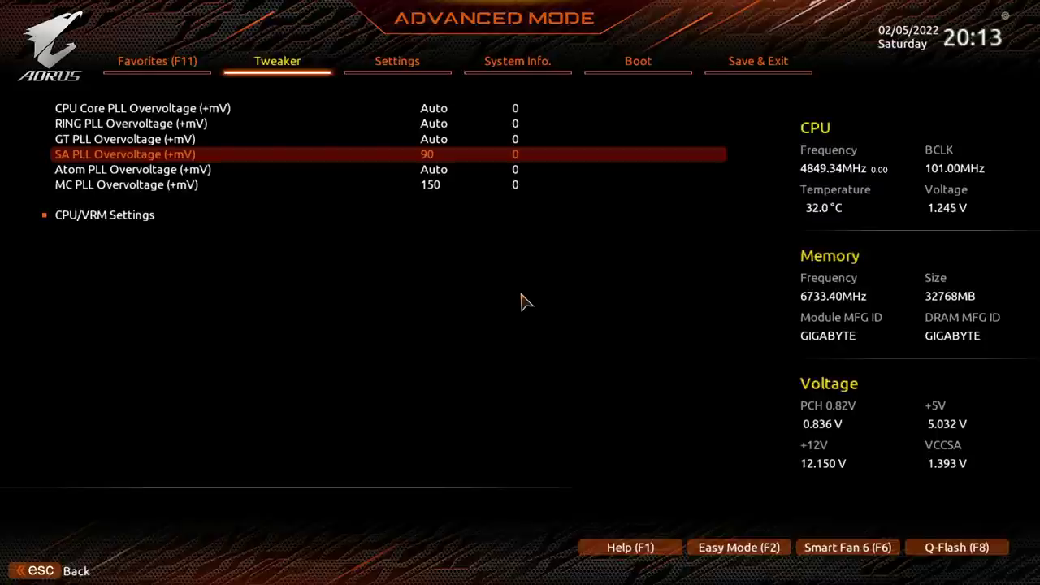
key(Down)
key(Down)
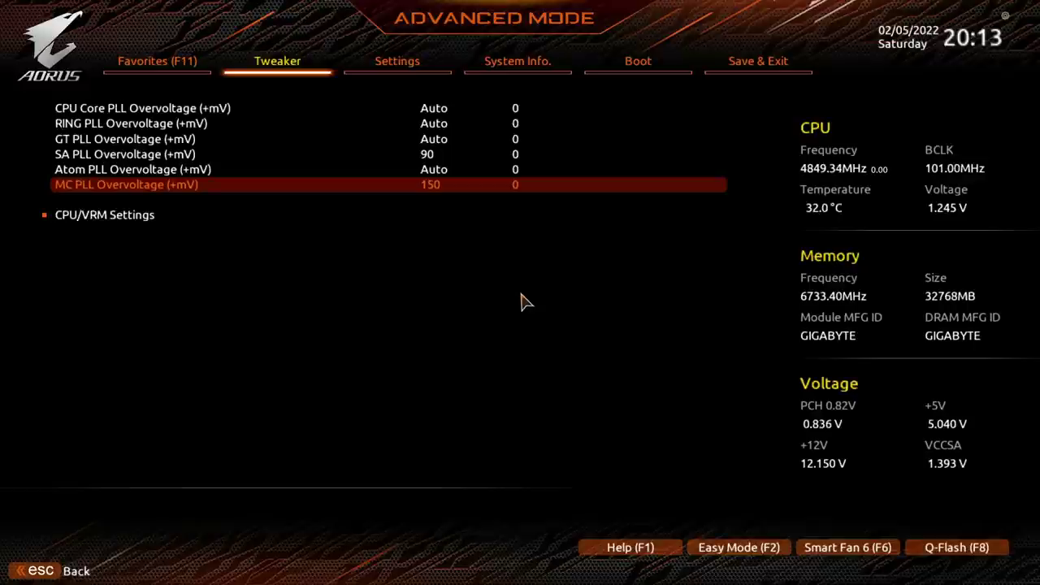
- Move between the CPU/VRM Settings entry and the MC, Atom and SA PLL Overvoltage entries to compare them
key(Down)
key(Up)
key(Down)
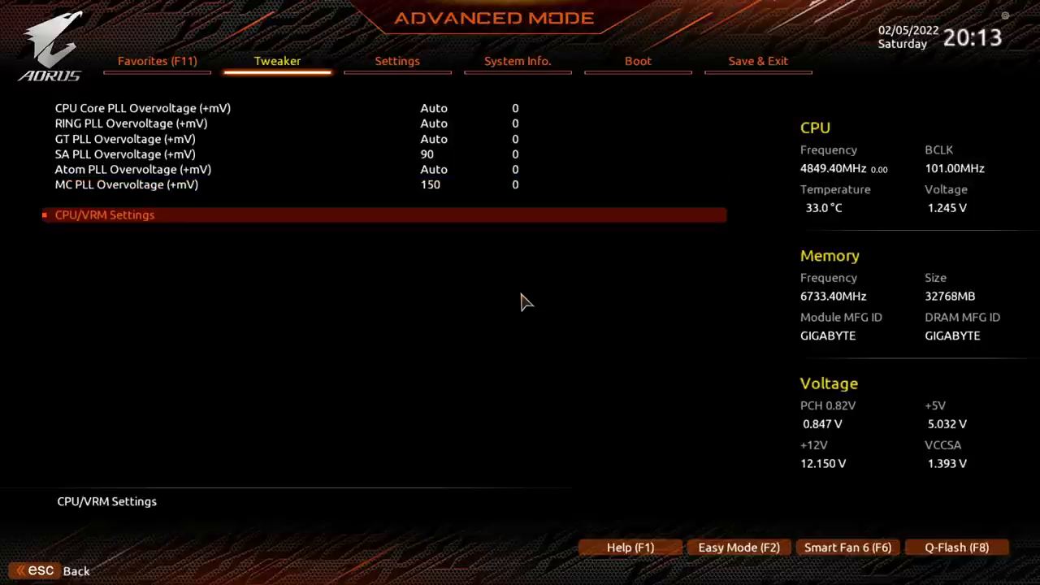
key(Up)
key(Up)
key(Up)
key(Down)
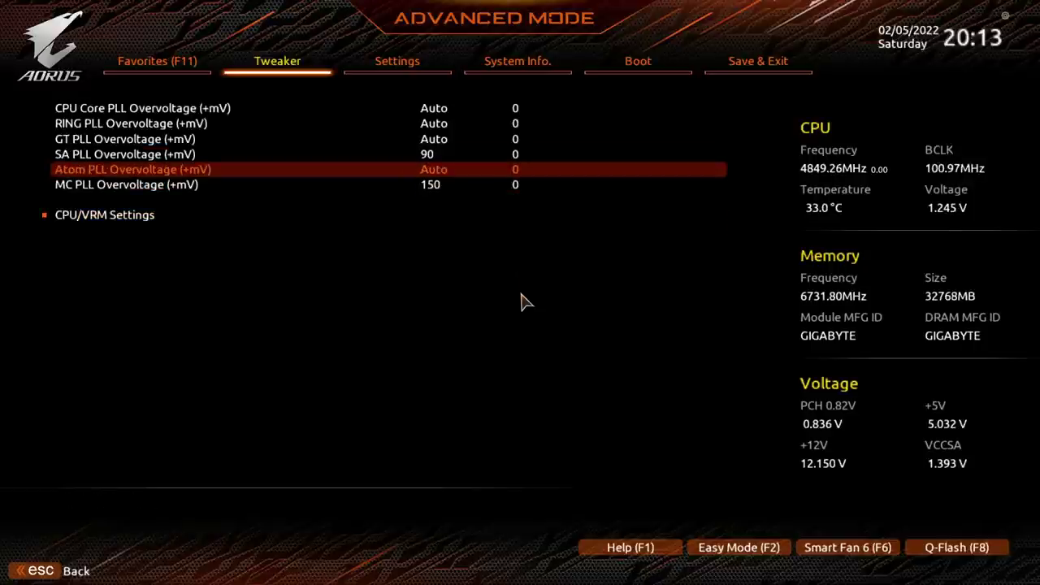
key(Up)
key(Up)
key(Down)
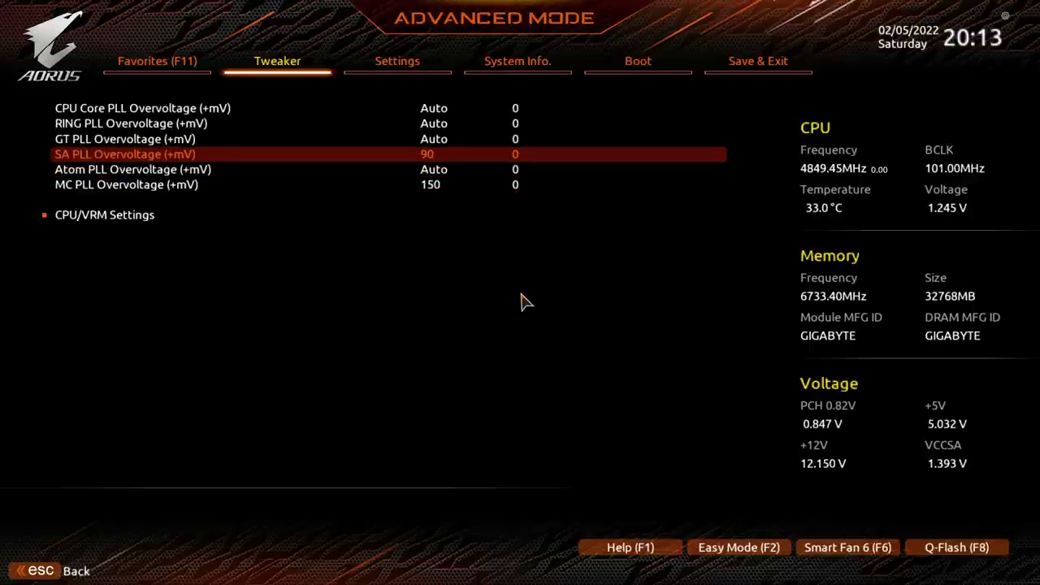
- Review the RING and CPU Core PLL Overvoltage entries and go back down the PLL list
key(Up)
key(Up)
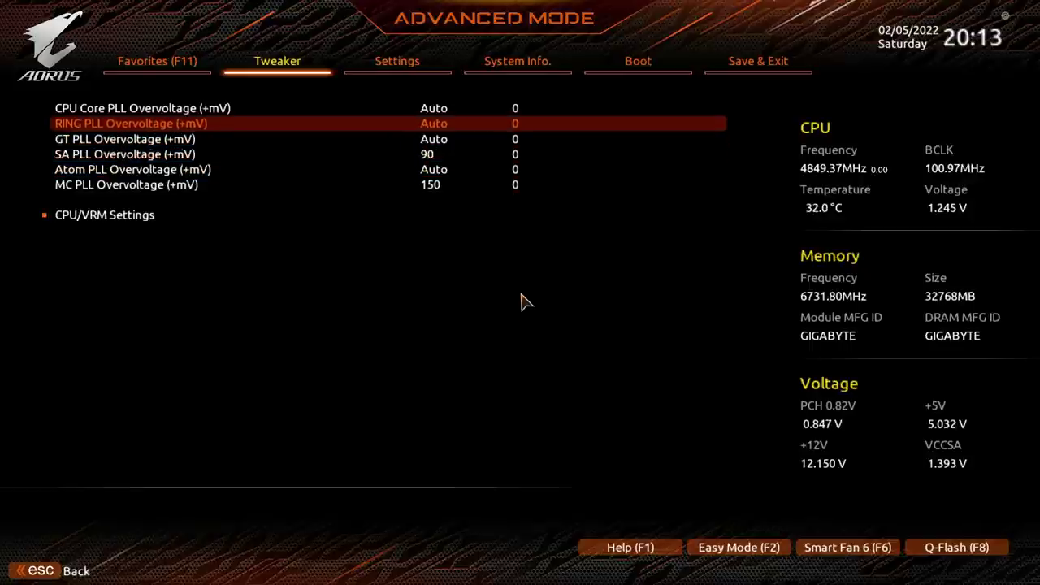
key(Up)
key(Down)
key(Down)
key(Down)
key(Down)
key(Down)
key(Down)
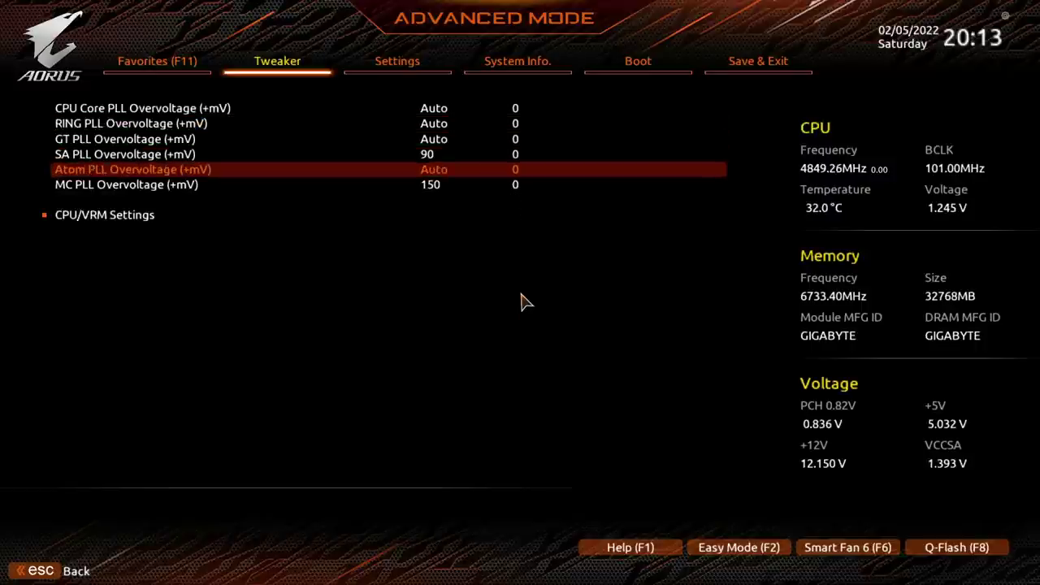
- Go down the PLL Overvoltage list, look briefly into CPU/VRM Settings, and leave that submenu
key(Up)
key(Up)
key(Up)
key(Down)
key(Down)
key(Down)
key(Return)
key(Down)
key(Up)
key(Escape)
- Go through the PLL Overvoltage list again from RING PLL down to MC PLL
key(Up)
key(Up)
key(Up)
key(Up)
key(Up)
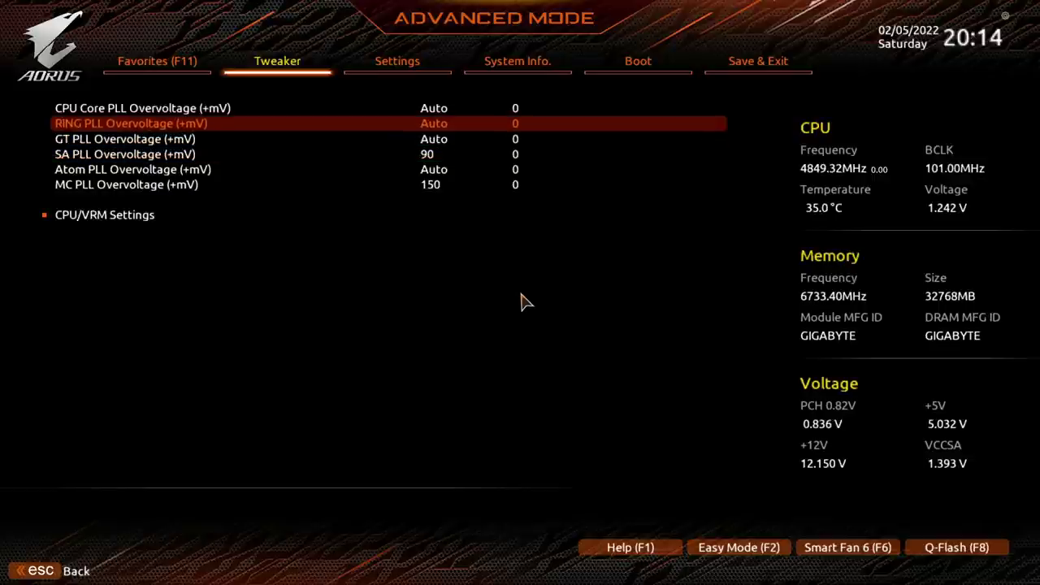
key(Down)
key(Down)
key(Down)
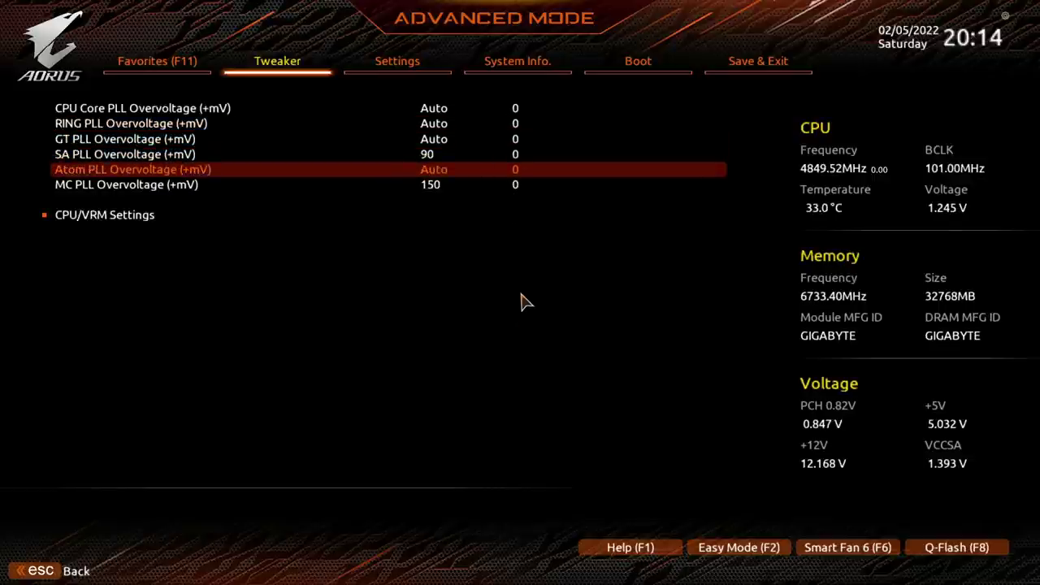
key(Down)
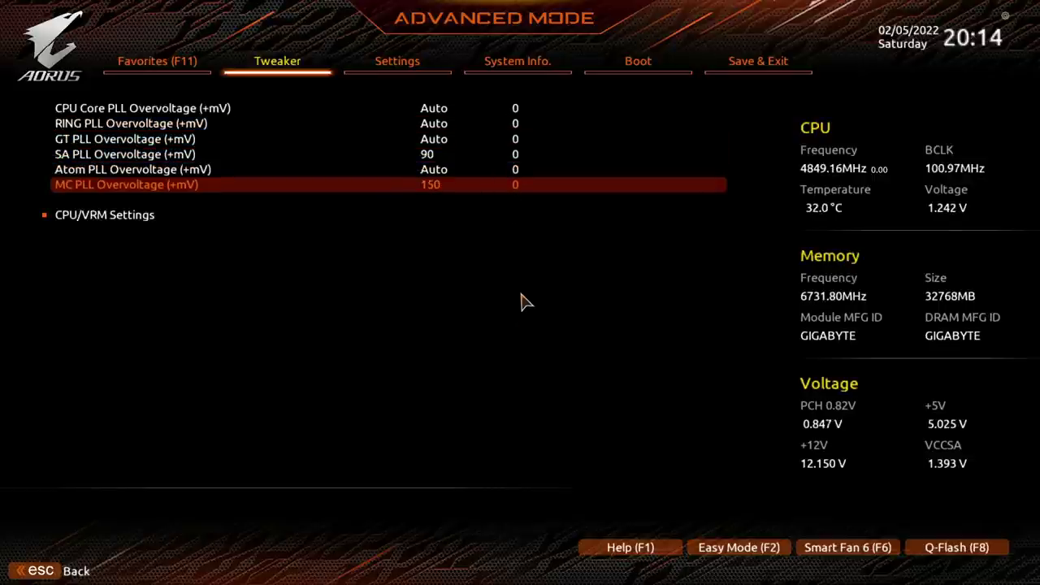
- Recheck the SA PLL and MC PLL Overvoltage entries, continuing past the end of the list to CPU Core PLL
key(Up)
key(Up)
key(Down)
key(Down)
key(Down)
key(Down)
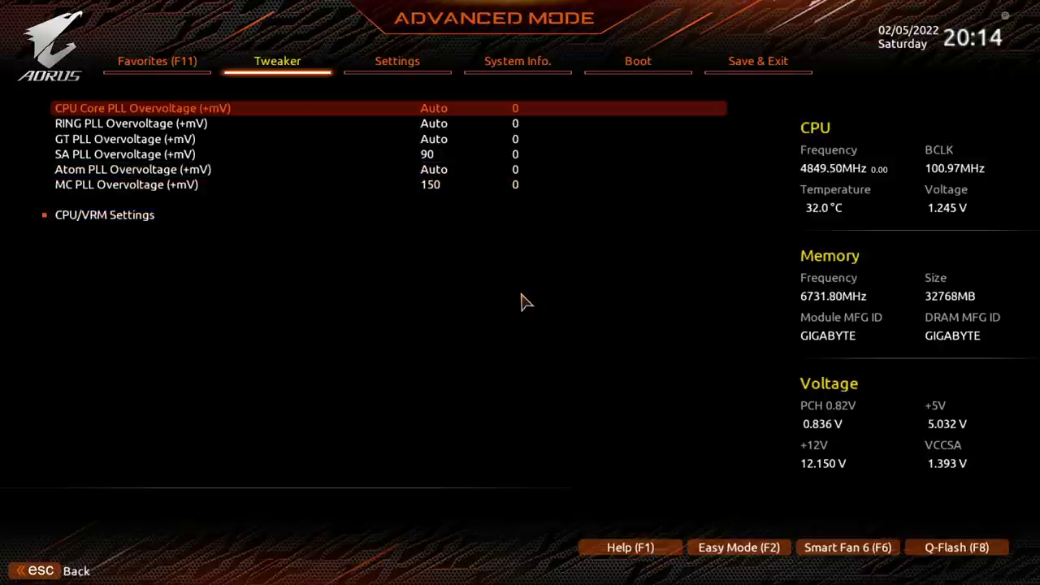
- Open CPU/VRM Settings and check the CPU Vcore Loadline Calibration entry
key(Down)
key(Down)
key(Down)
key(Down)
key(Down)
key(Down)
key(Return)
key(Down)
key(Down)
key(Up)
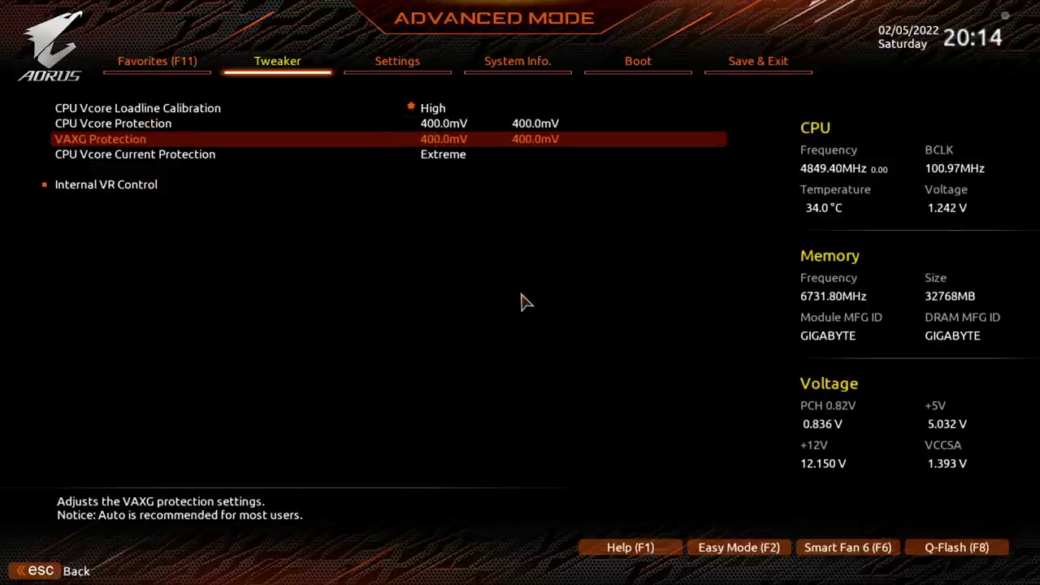
key(Up)
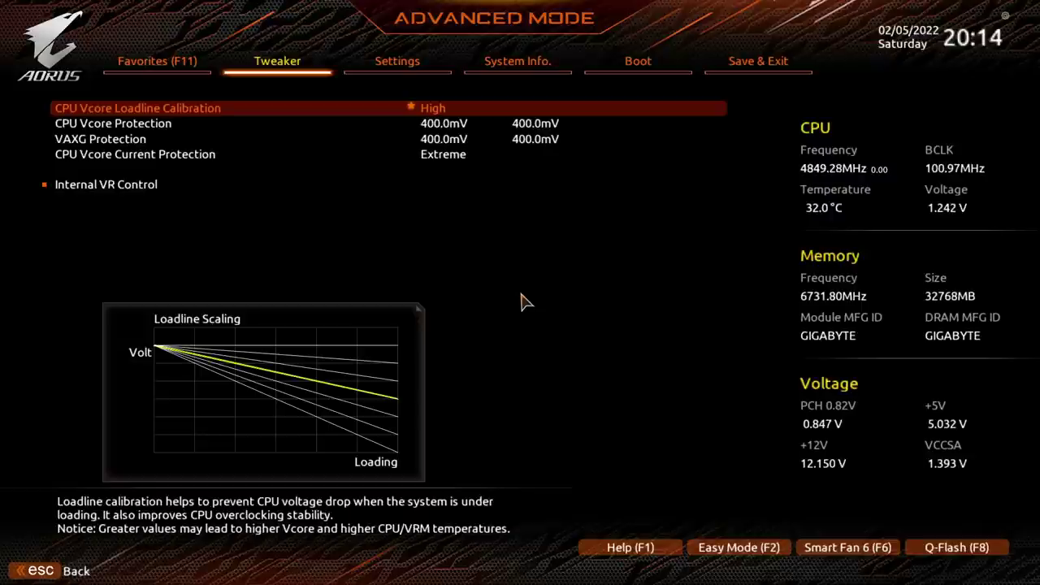
- Check the protection entries and Internal VR Control below the loadline setting and leave CPU/VRM Settings
key(Down)
key(Down)
key(Down)
key(Escape)
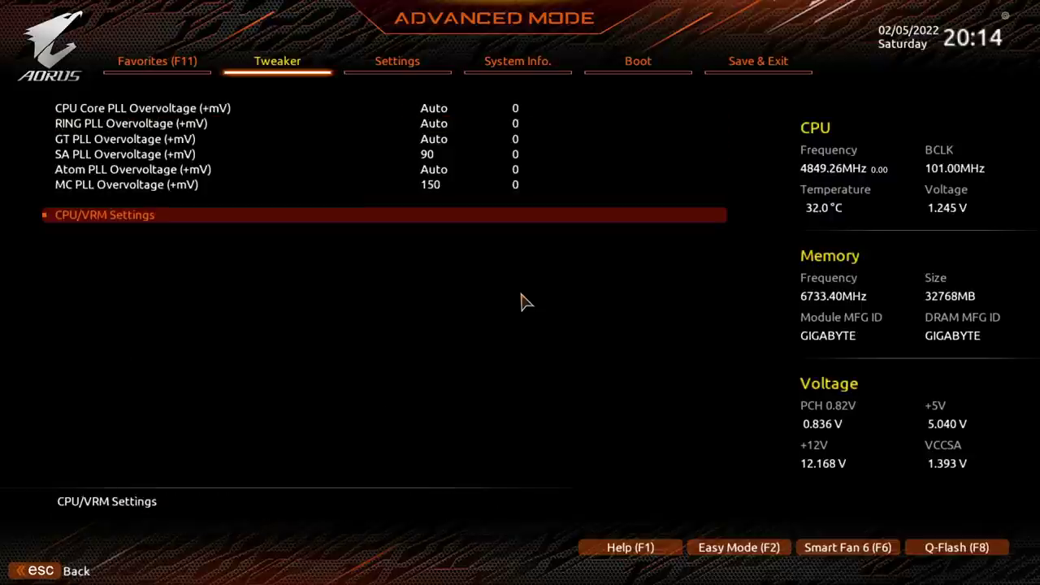
- Leave the PLL Overvoltage submenu and return to the Performance CPU Clock Ratio entry of the Tweaker page
key(Escape)
key(Up)
key(Up)
key(Up)
key(Up)
key(Up)
key(Up)
key(Up)
key(Up)
key(Up)
key(Up)
key(Up)
key(Up)
key(Up)
key(Up)
key(Up)
key(Up)
key(Up)
key(Up)
key(Up)
key(Up)
key(Up)
key(Up)
key(Up)
key(Up)
key(Up)
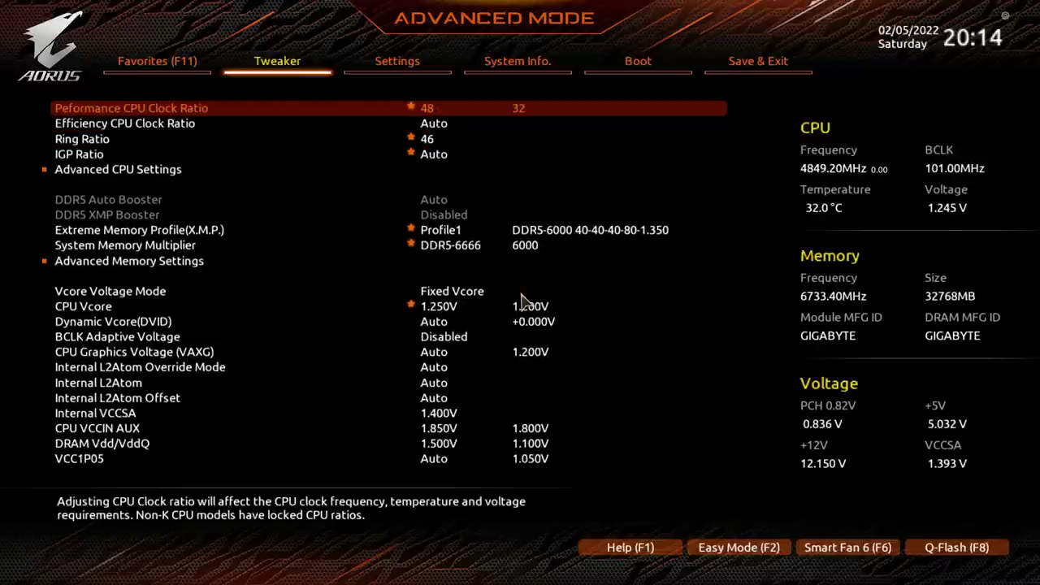
- Go past the CPU ratio entries into Advanced Memory Settings and open Memory Channels Timing
key(Down)
key(Down)
key(Down)
key(Down)
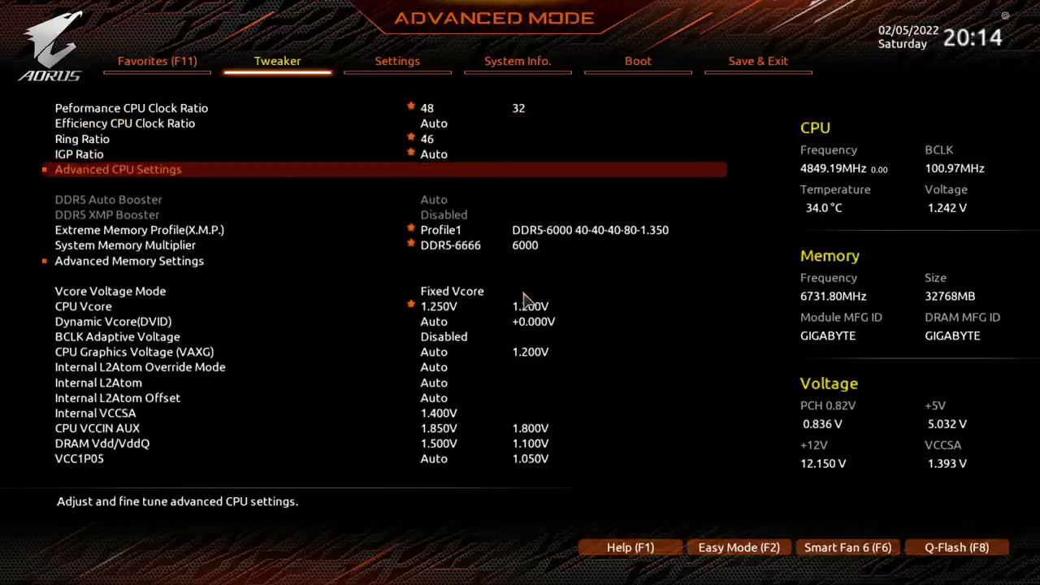
key(Down)
key(Down)
key(Down)
key(Return)
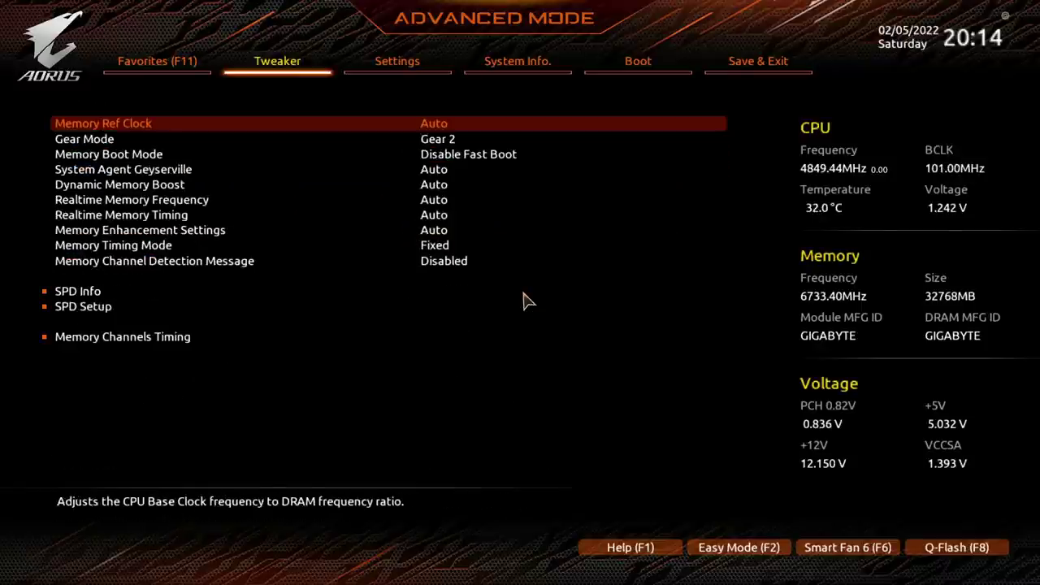
key(Up)
key(Return)
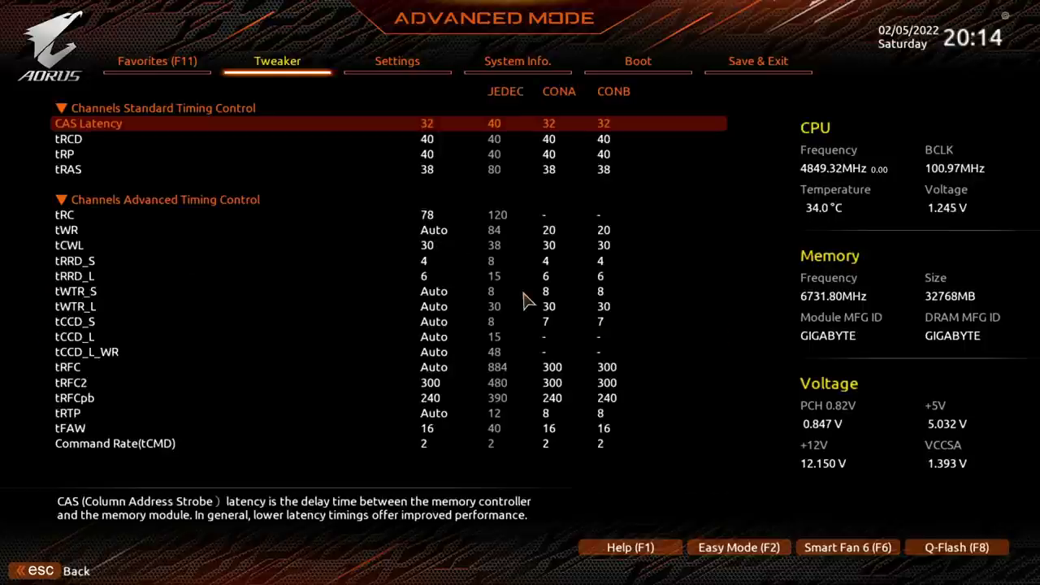
- Leave the memory submenus and review the Tweaker entries from Extreme Memory Profile down to CPU Vcore
key(Escape)
key(Escape)
key(Up)
key(Up)
key(Up)
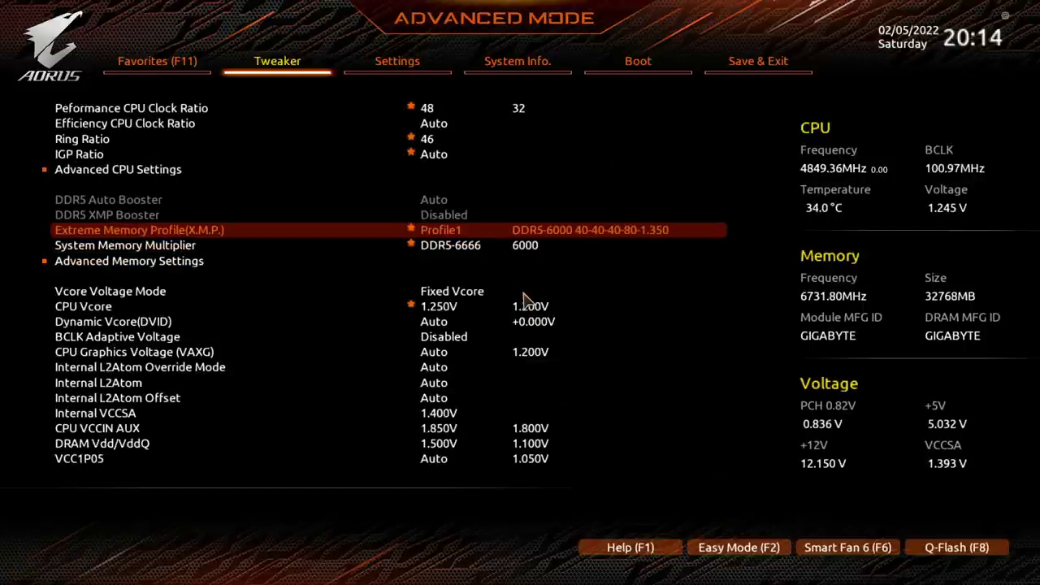
key(Down)
key(Down)
key(Down)
key(Down)
key(Down)
key(Down)
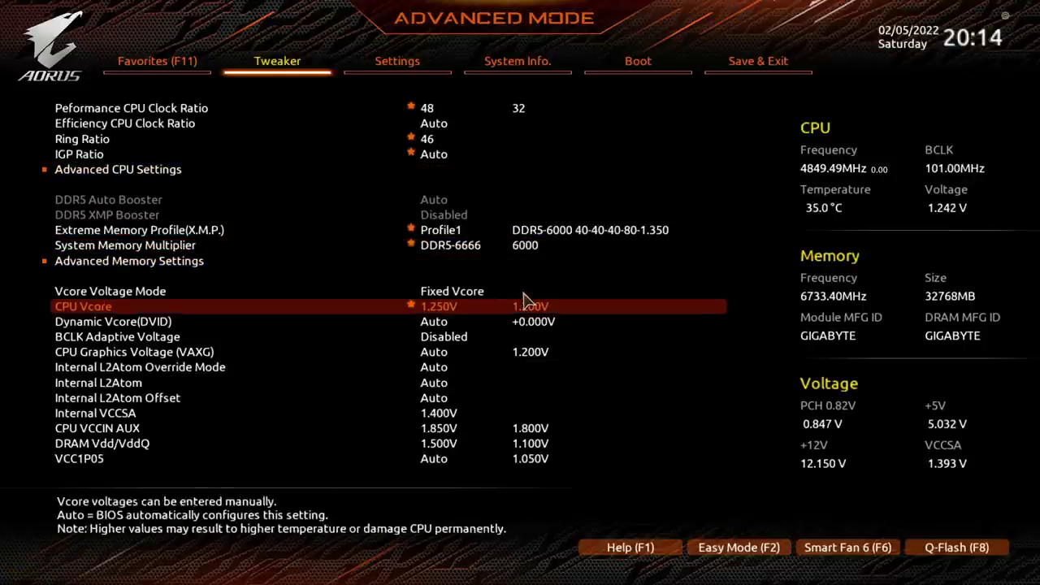
- Show the Extreme Memory Profile (X.M.P.) choices and keep Profile1
key(Up)
key(Up)
key(Up)
key(Up)
key(Up)
key(Return)
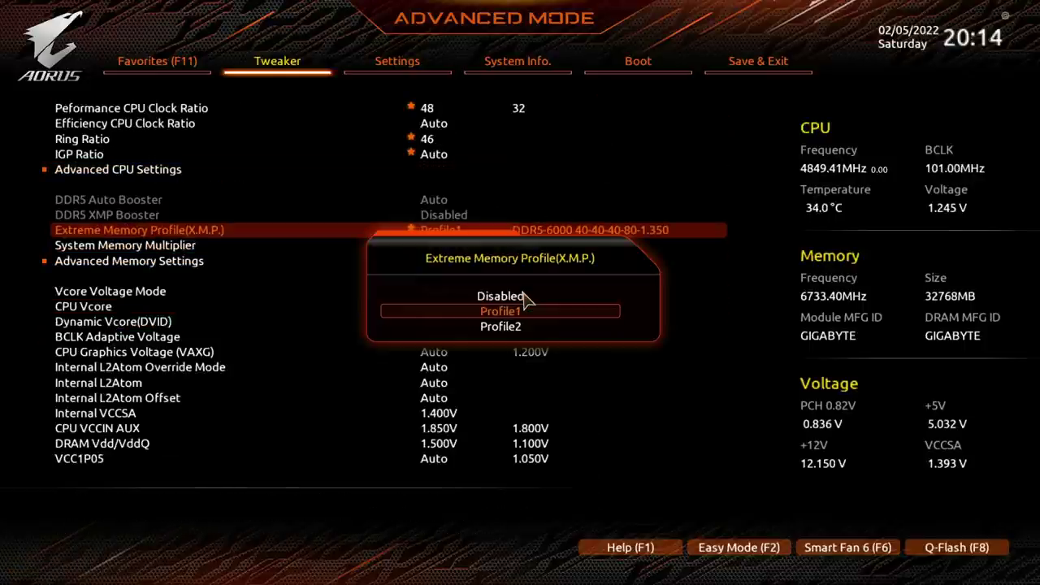
key(Return)
- Go over the entries below X.M.P., and recheck the X.M.P. choices while keeping Profile1
key(Down)
key(Down)
key(Down)
key(Down)
key(Down)
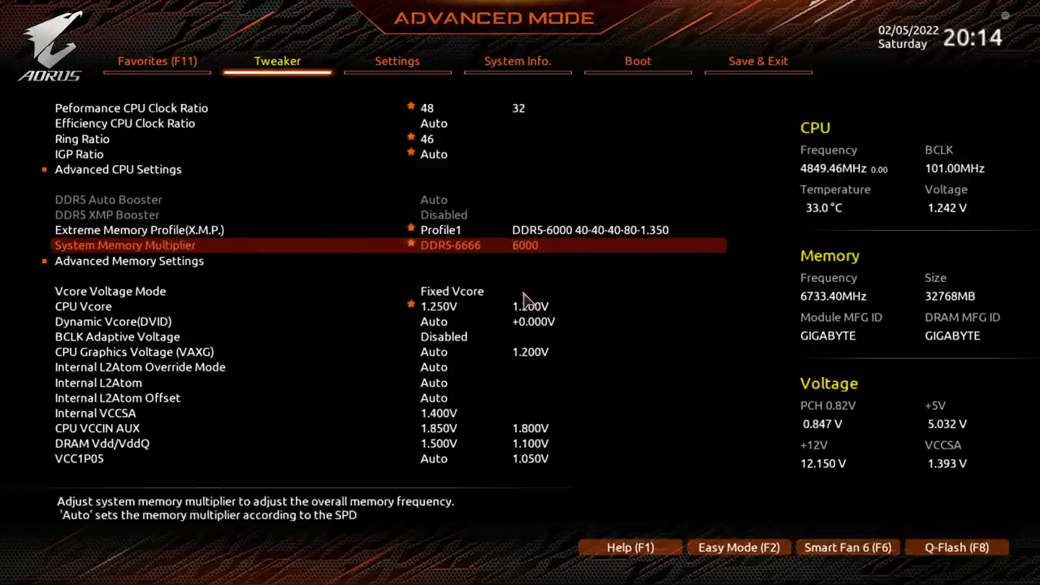
key(Up)
key(Up)
key(Up)
key(Up)
key(Up)
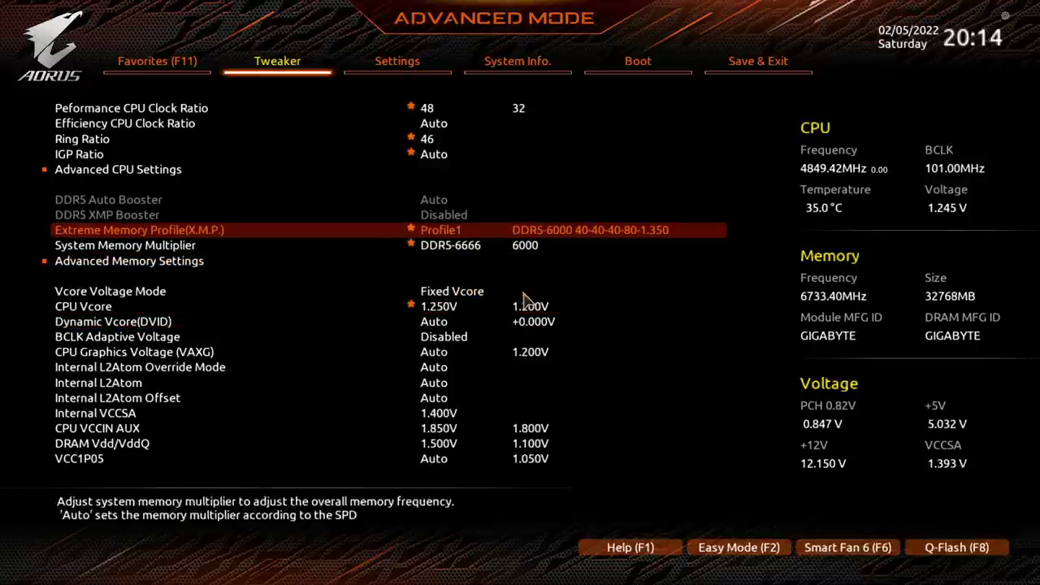
key(Return)
key(Return)
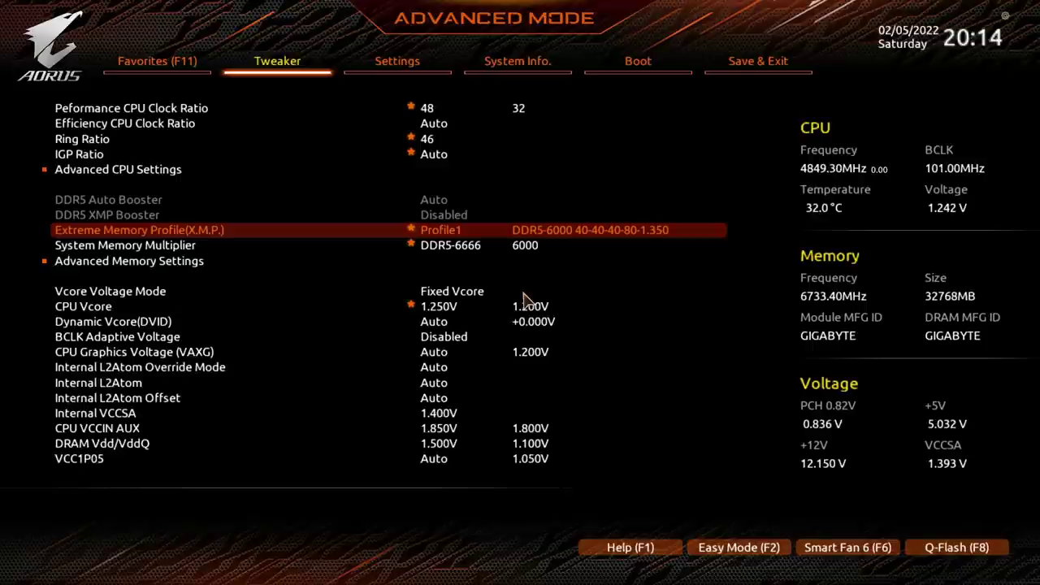
- Go through the Advanced Memory Settings entries and open the Memory Channels Timing submenu
key(Down)
key(Down)
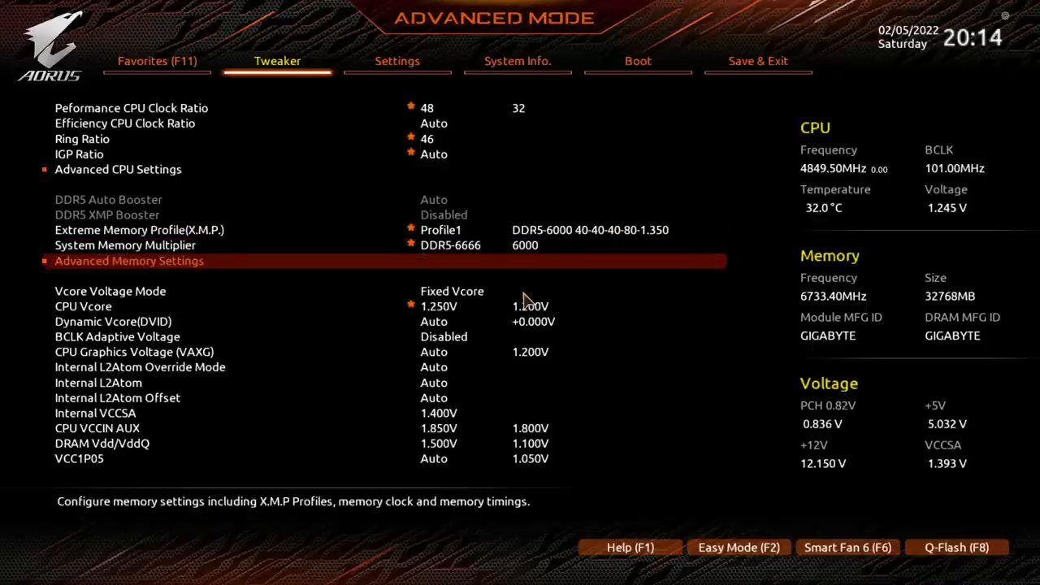
key(Return)
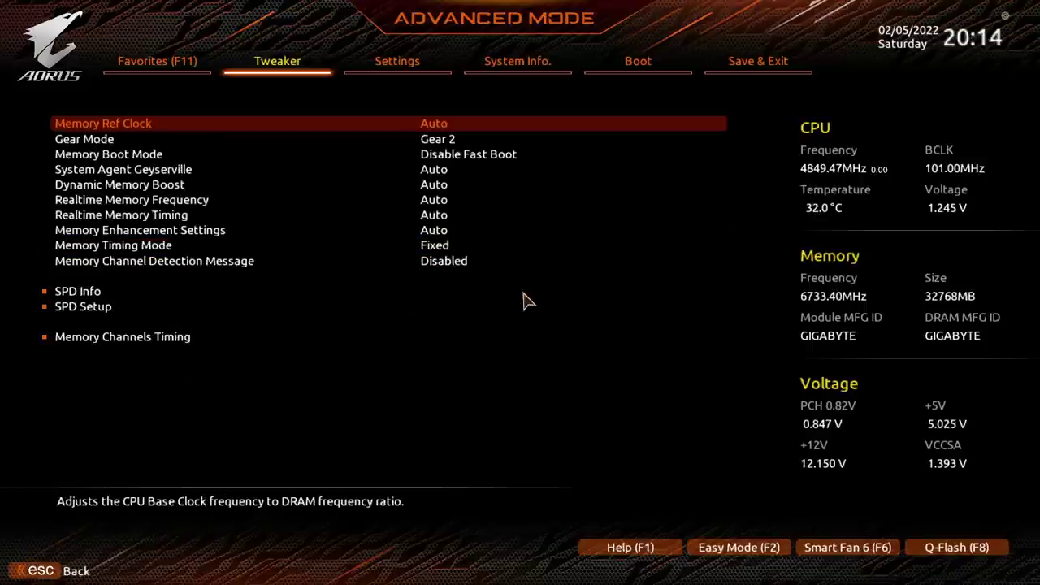
key(Down)
key(Down)
key(Down)
key(Down)
key(Down)
key(Down)
key(Down)
key(Down)
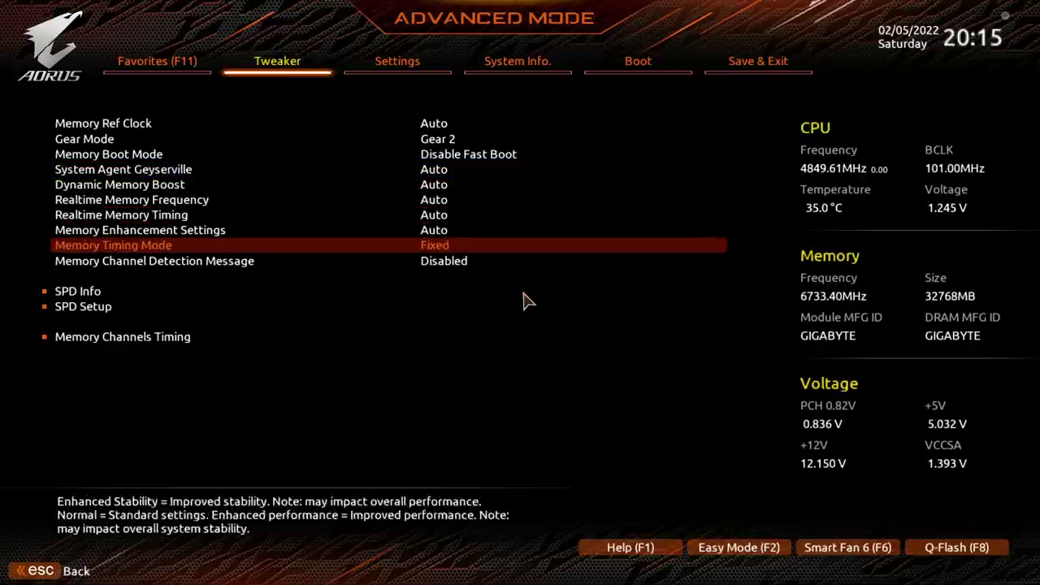
key(Down)
key(Down)
key(Down)
key(Down)
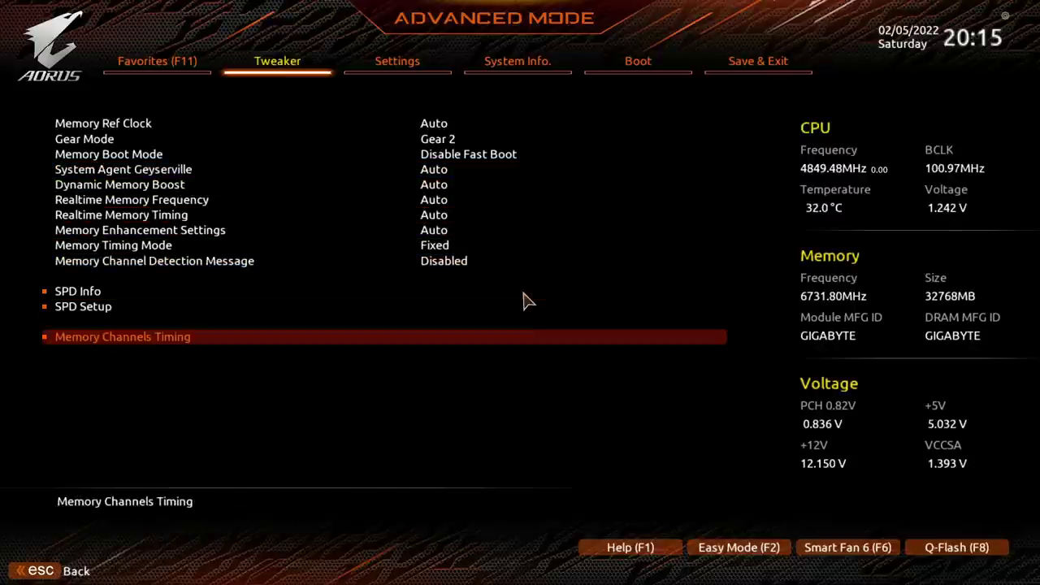
key(Return)
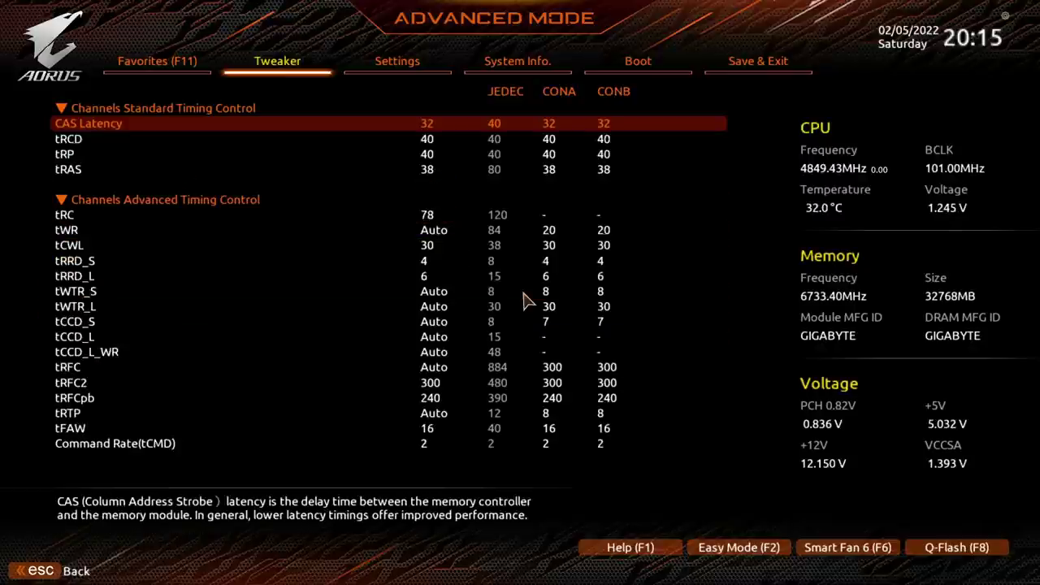
- Examine the standard memory timings from CAS Latency and tRCD down to tRP and tRAS
key(Down)
key(Up)
key(Up)
key(Down)
key(Up)
key(Up)
key(Down)
key(Down)
key(Down)
key(Up)
key(Down)
key(Down)
key(Up)
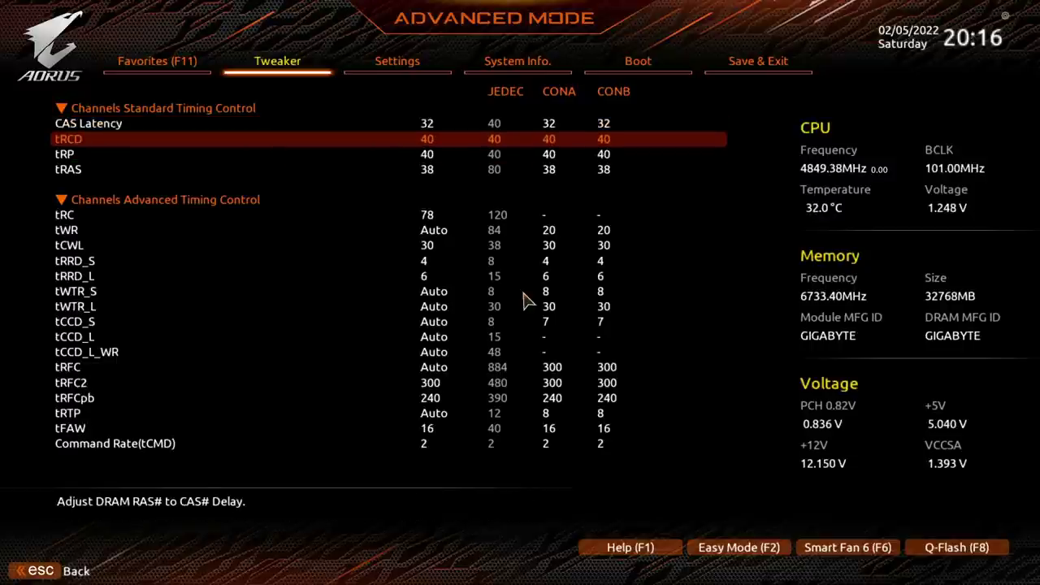
key(Down)
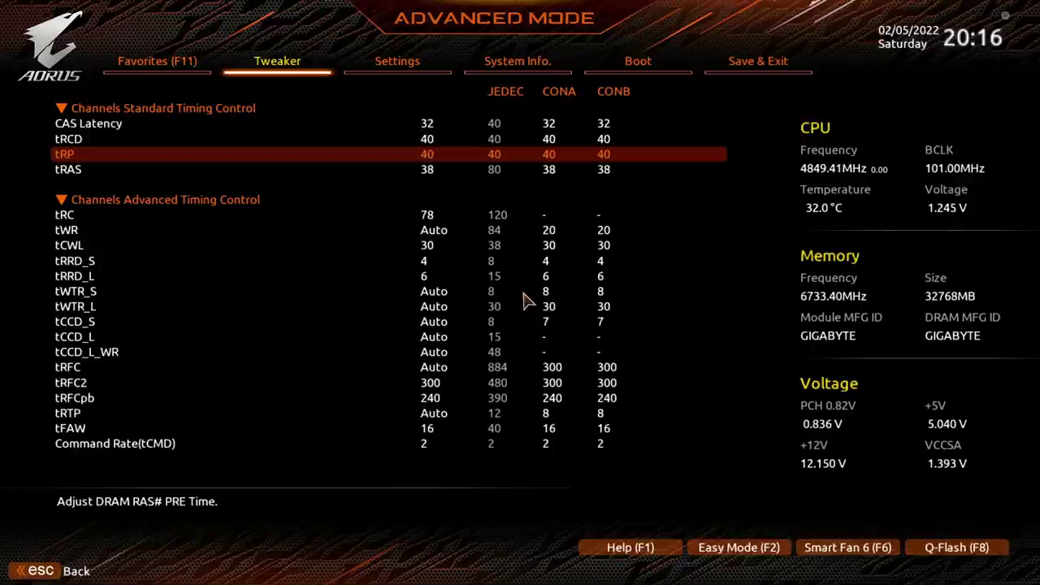
key(Down)
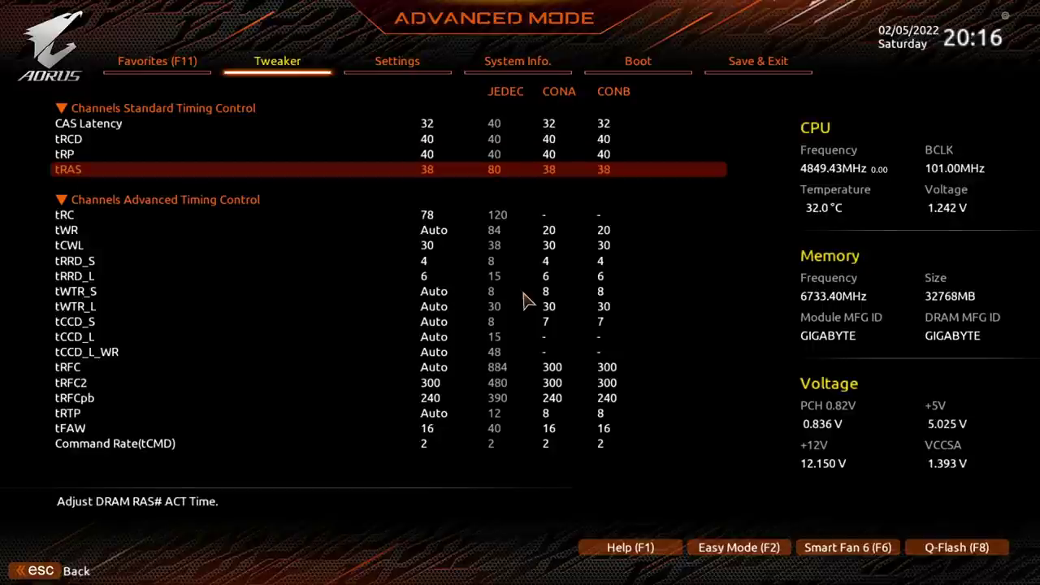
- Try tRAS at 28 and 25 and step it down to Auto, and restore it to 38
text(28)
key(Down)
key(Up)
text(25)
key(minus)
key(minus)
key(minus)
key(minus)
key(minus)
key(minus)
key(minus)
key(minus)
key(minus)
key(minus)
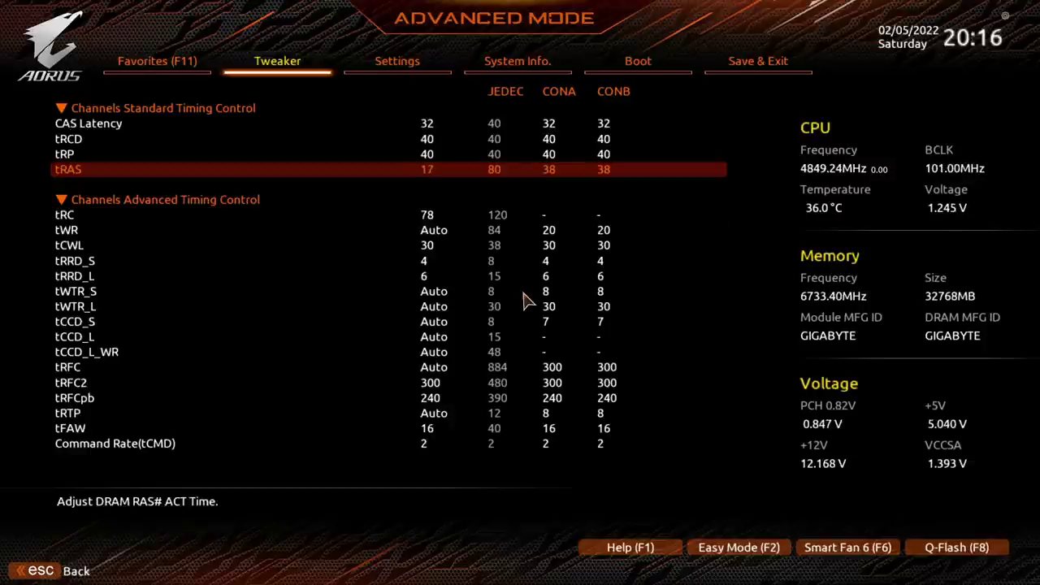
key(minus)
key(minus)
key(minus)
key(minus)
key(minus)
key(minus)
key(minus)
key(minus)
key(minus)
key(minus)
key(minus)
key(minus)
key(minus)
key(minus)
key(minus)
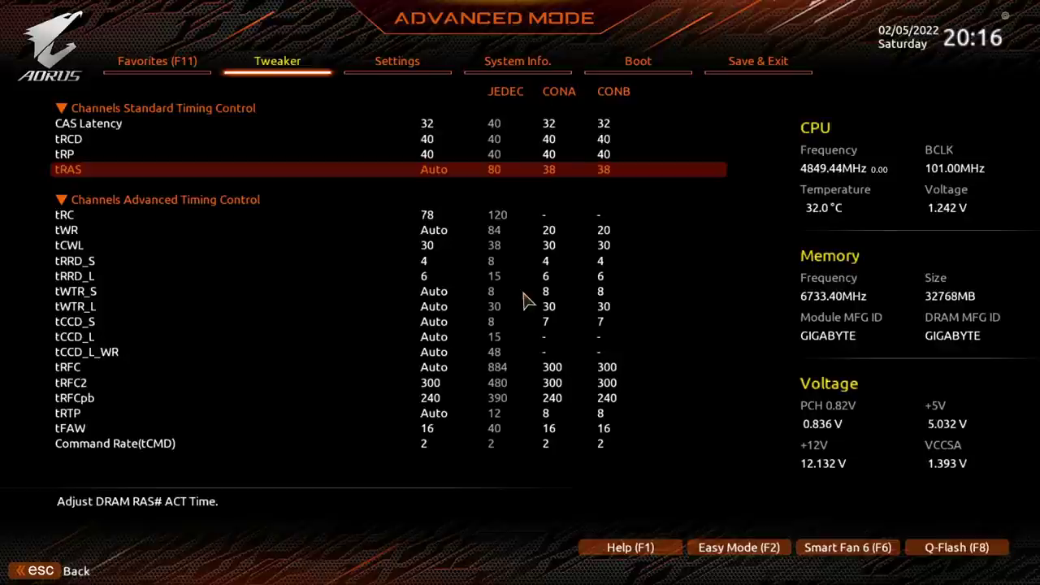
text(38)
key(Down)
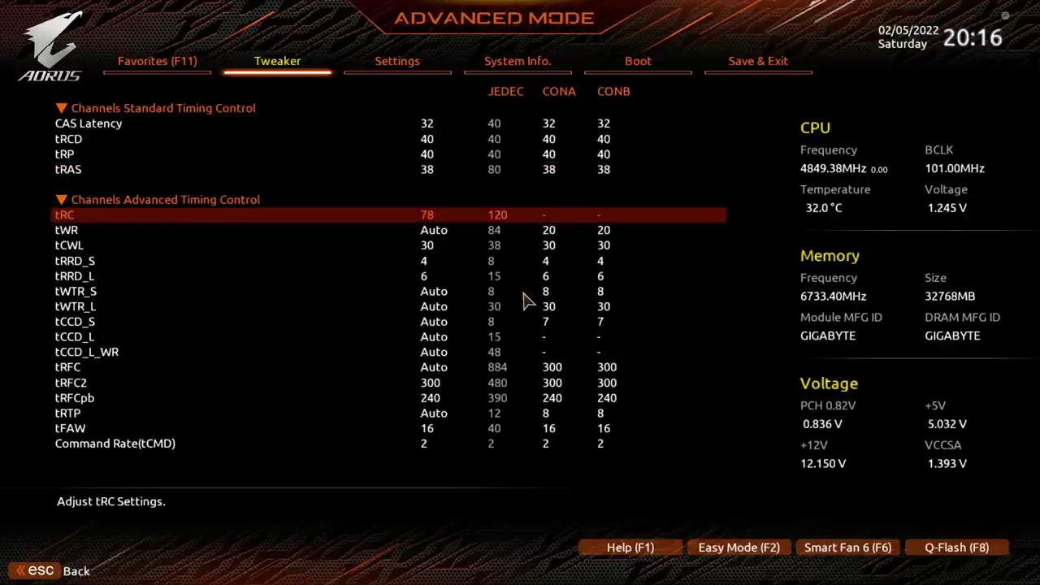
- Compare tRAS with the tRC entry and examine the tWR and tCWL timings
key(Up)
key(Up)
key(Down)
key(Down)
key(Down)
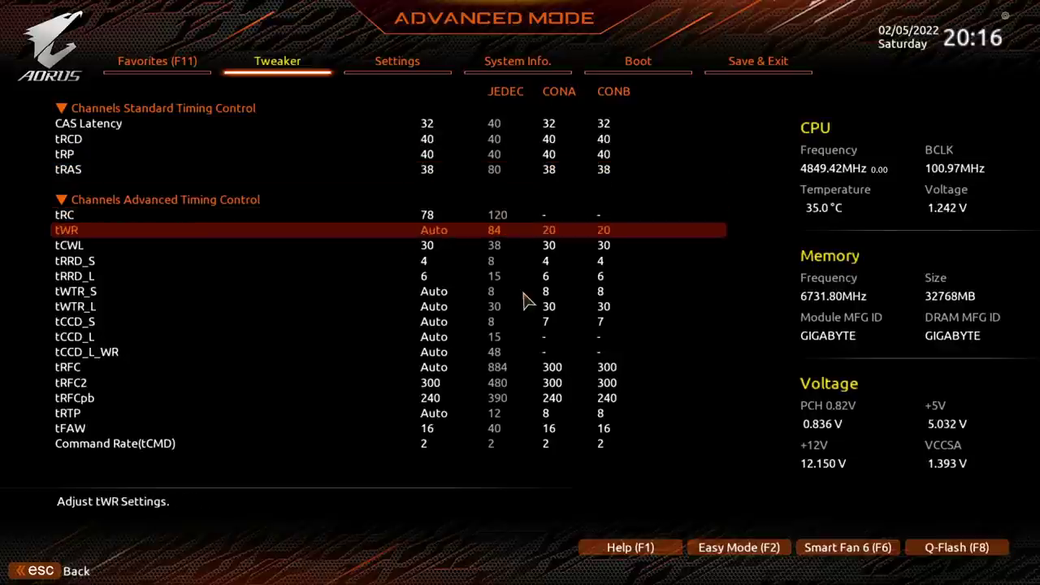
key(Up)
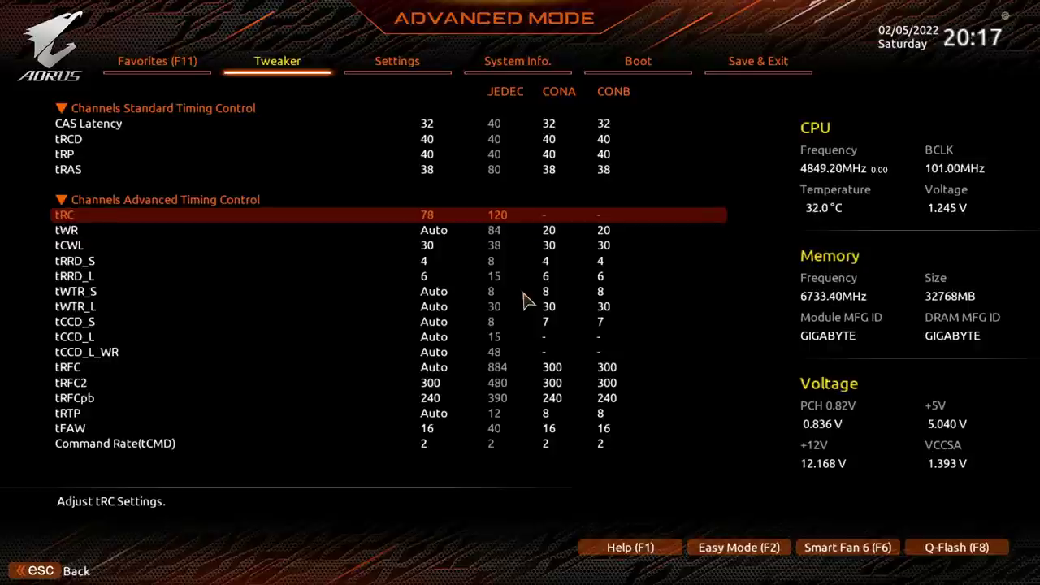
key(Down)
key(Up)
key(Up)
key(Down)
key(Down)
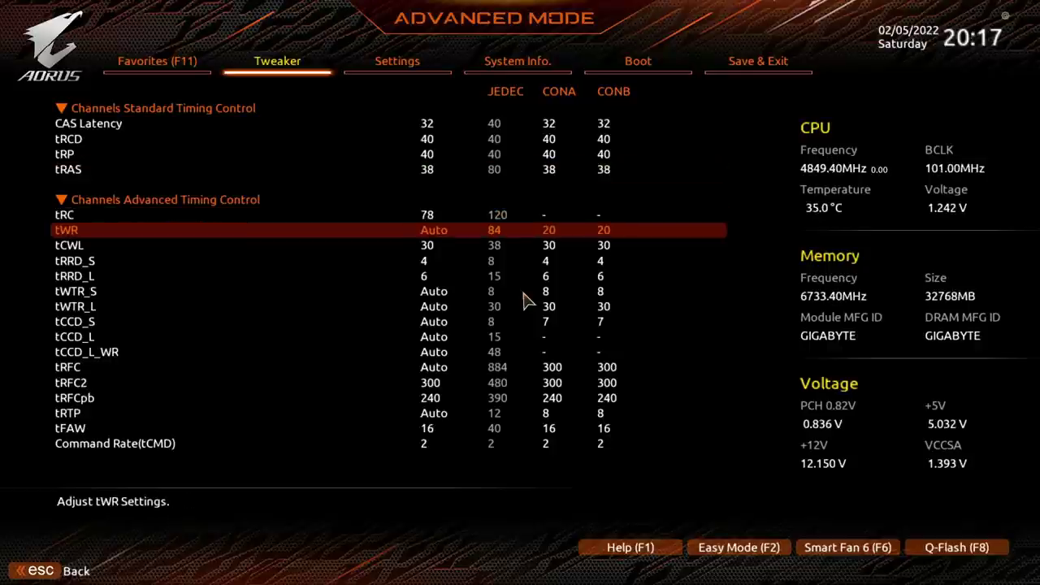
key(Down)
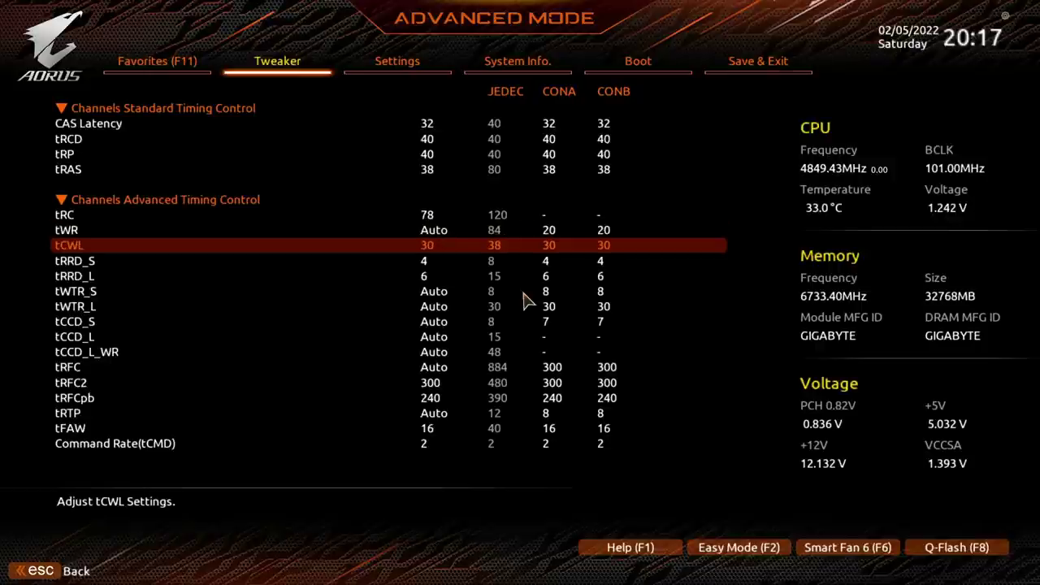
key(Up)
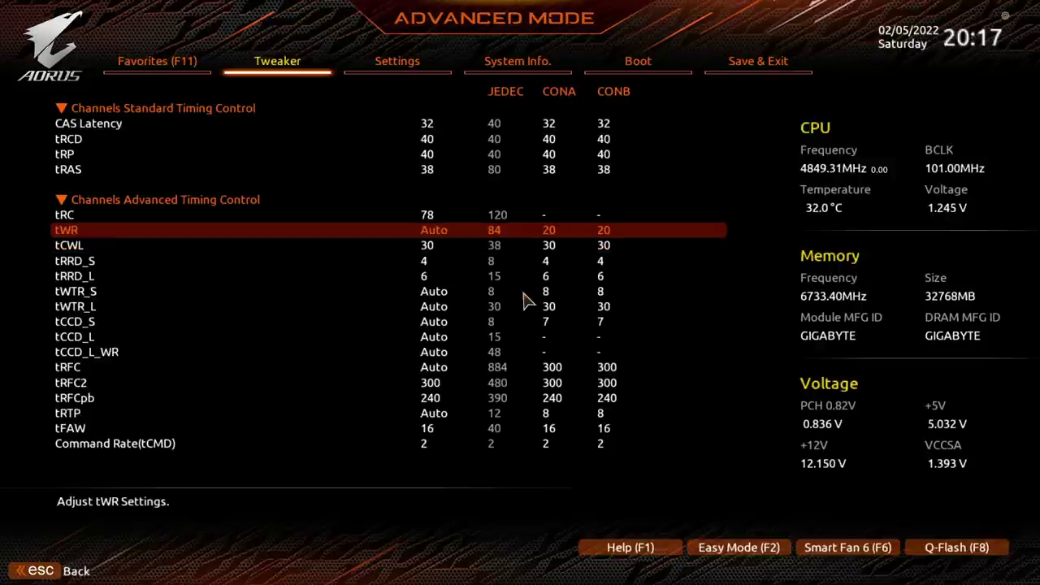
- Review the advanced timings from tCWL and tRRD_S through the tRFC entries down to tRTP
key(Down)
key(Down)
key(Down)
key(Down)
key(Down)
key(Down)
key(Down)
key(Down)
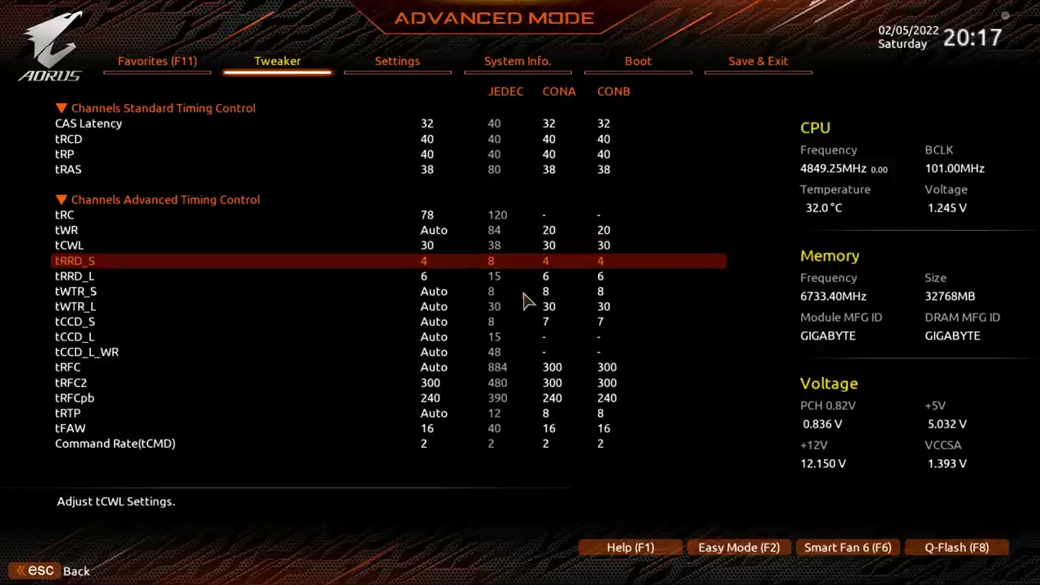
key(Down)
key(Down)
key(Down)
key(Down)
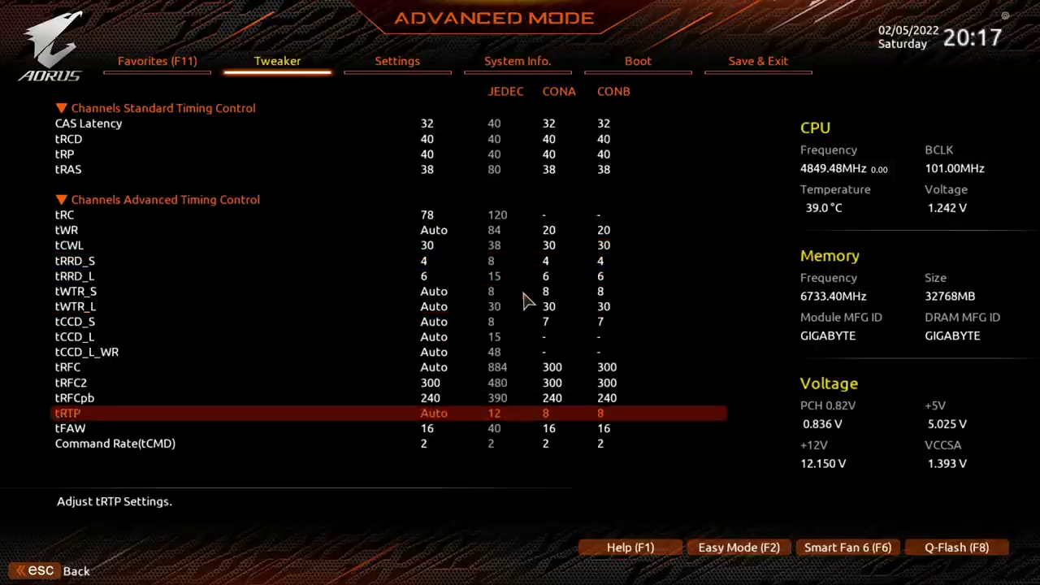
- Try the tWR timing at 48 and restore it to Auto
key(Up)
key(Up)
key(Up)
key(Up)
key(Up)
key(Up)
key(Up)
key(Up)
key(Up)
key(Up)
key(Up)
key(Up)
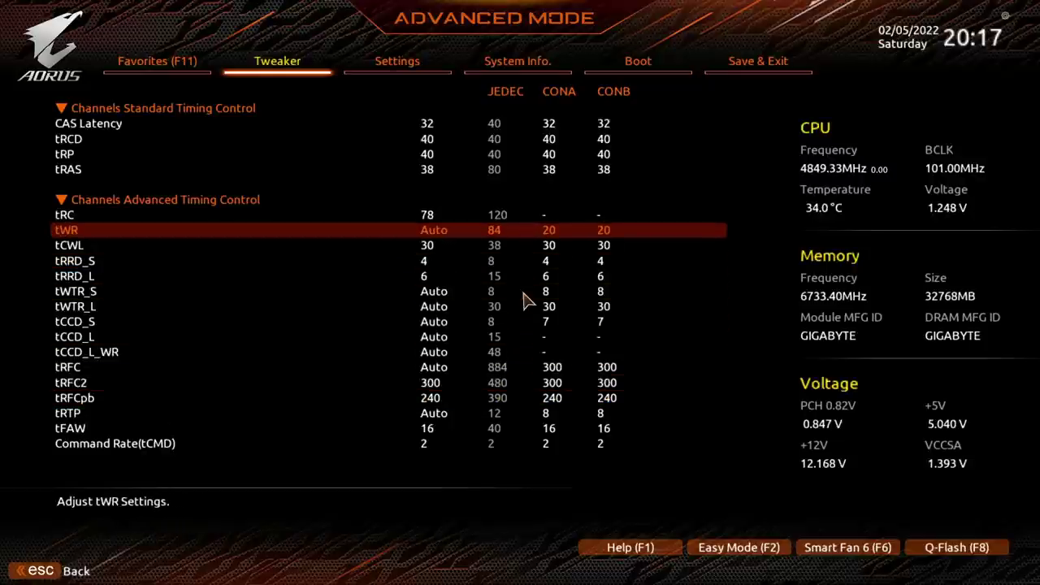
text(48)
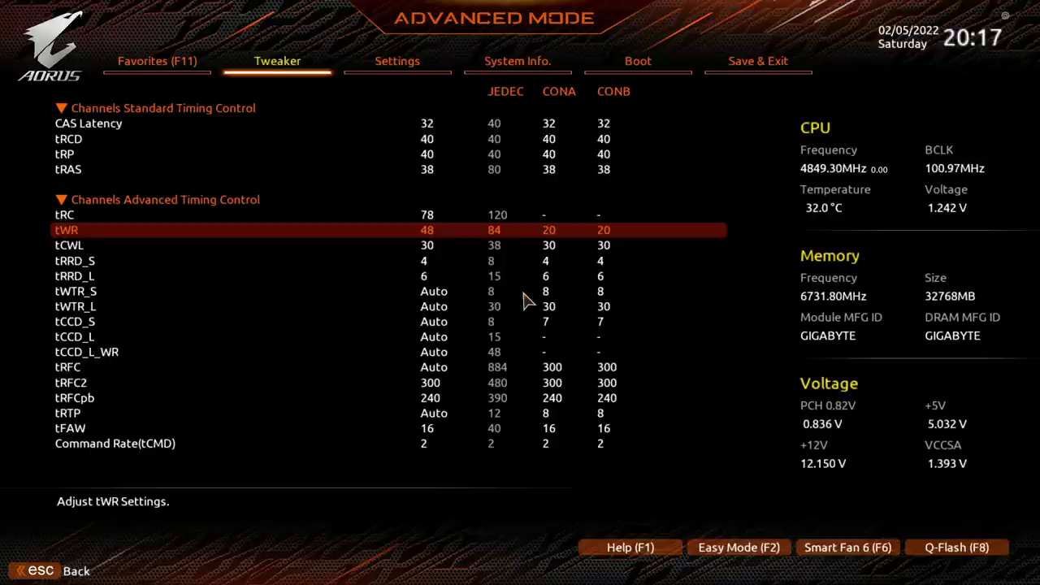
key(BackSpace)
key(BackSpace)
- Examine the misc timings from tREFI and tXP down to tWRPDEN and tRDPRE
key(Down)
key(Down)
key(Down)
key(Down)
key(Down)
key(Down)
key(Down)
key(Down)
key(Down)
key(Down)
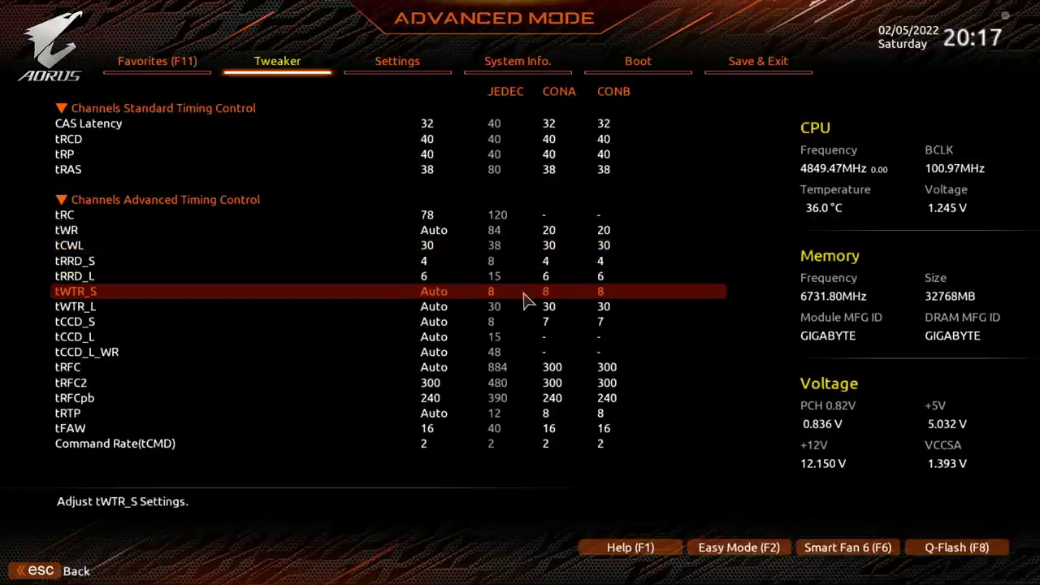
key(Down)
key(Down)
key(Down)
key(Down)
key(Down)
key(Down)
key(Down)
key(Down)
key(Down)
key(Down)
key(Down)
key(Down)
key(Down)
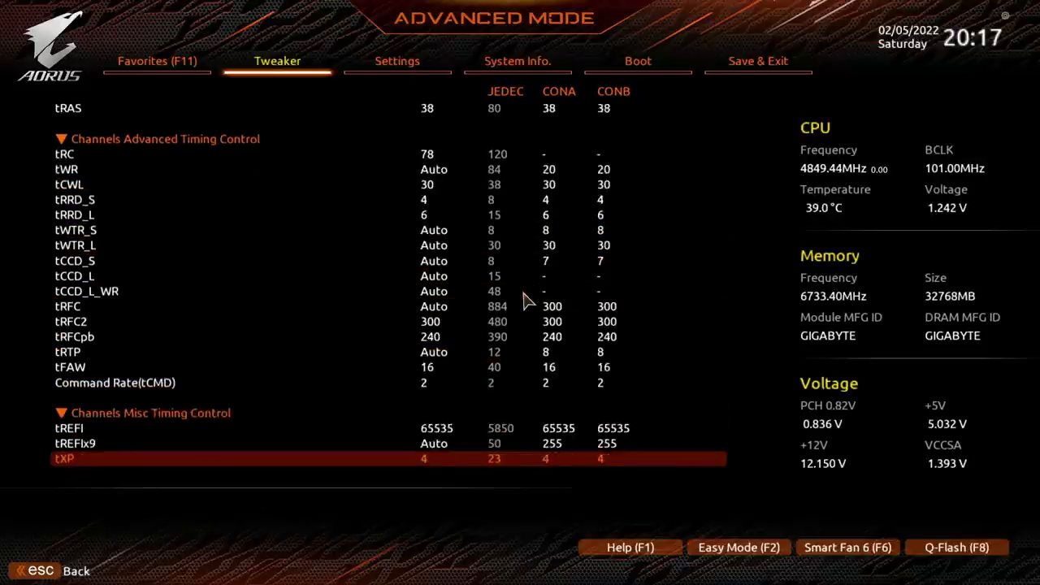
key(Up)
key(Up)
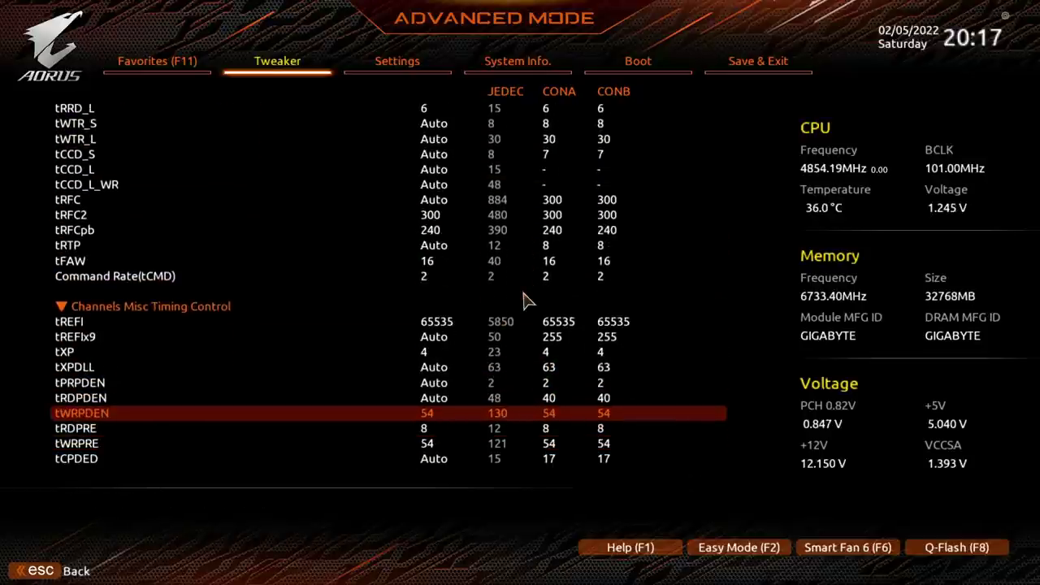
key(Down)
key(Down)
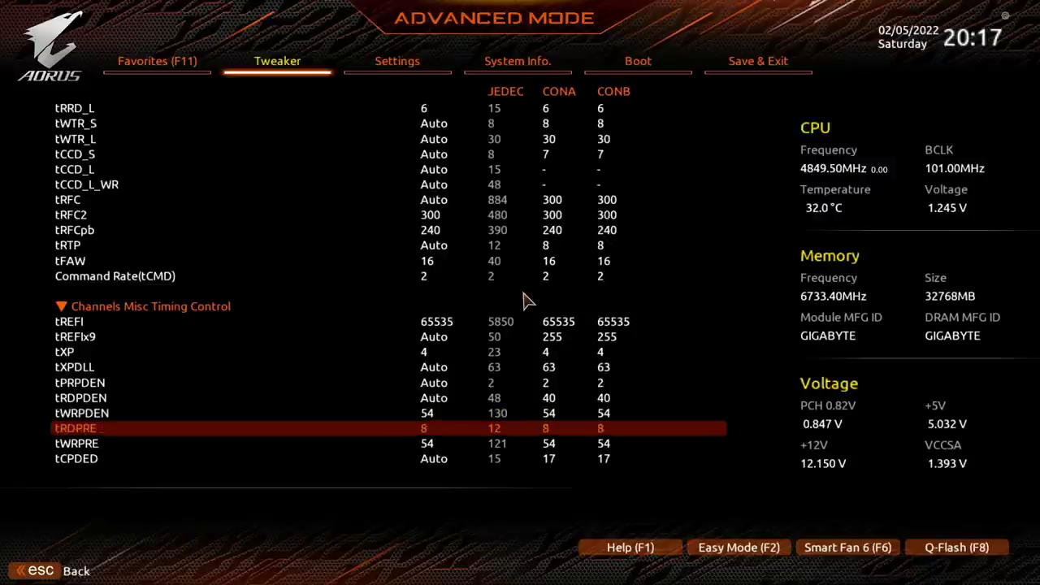
key(Up)
key(Up)
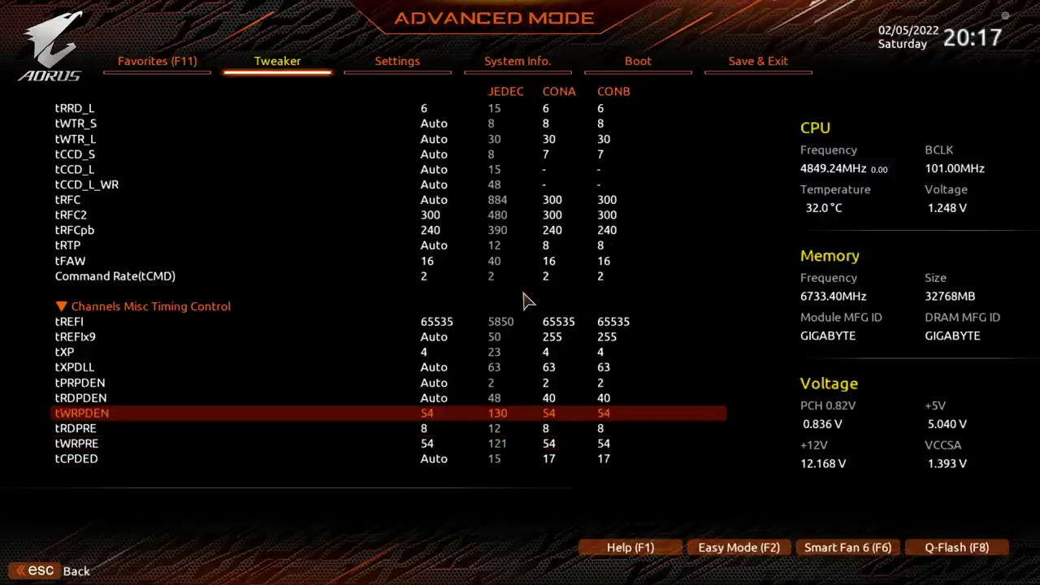
- Trace back from tWRPDEN in the misc timings to the tWR entry in the advanced timings
key(Up)
key(Up)
key(Up)
key(Up)
key(Up)
key(Up)
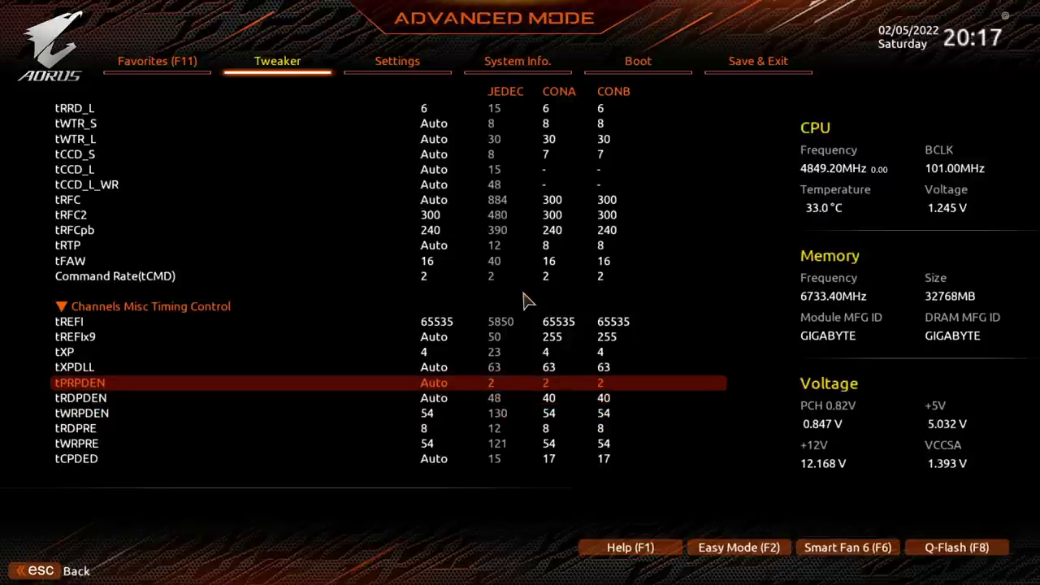
key(Up)
key(Up)
key(Up)
key(Up)
key(Up)
key(Up)
key(Up)
key(Up)
key(Up)
key(Up)
key(Up)
key(Up)
key(Up)
key(Up)
key(Up)
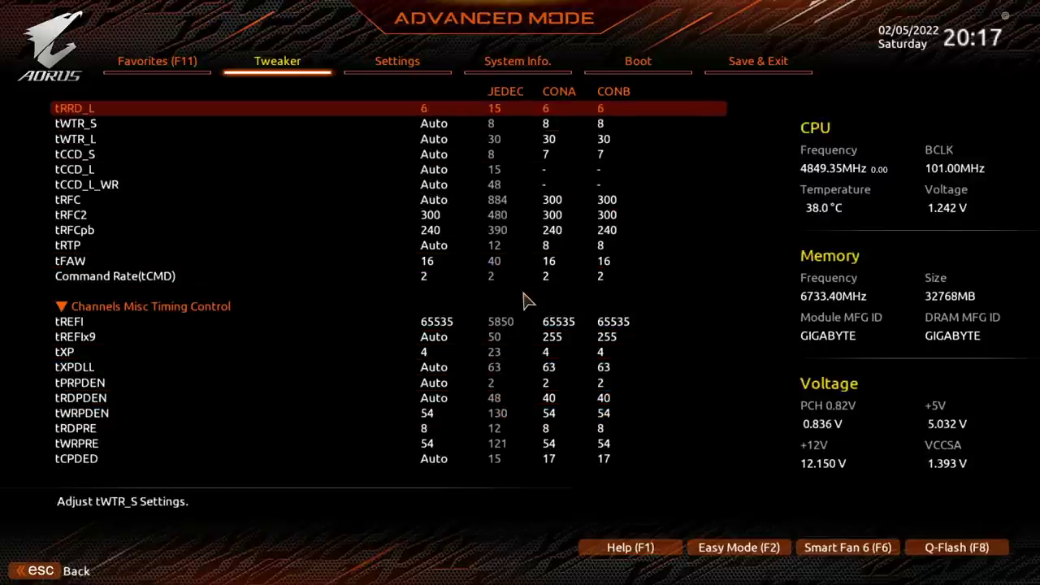
key(Up)
key(Down)
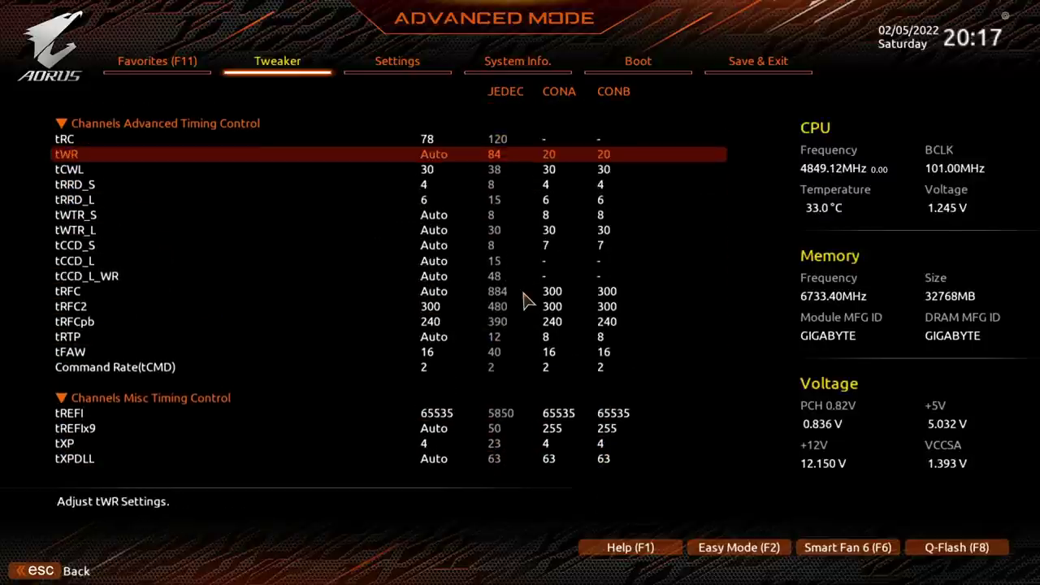
key(Down)
key(Up)
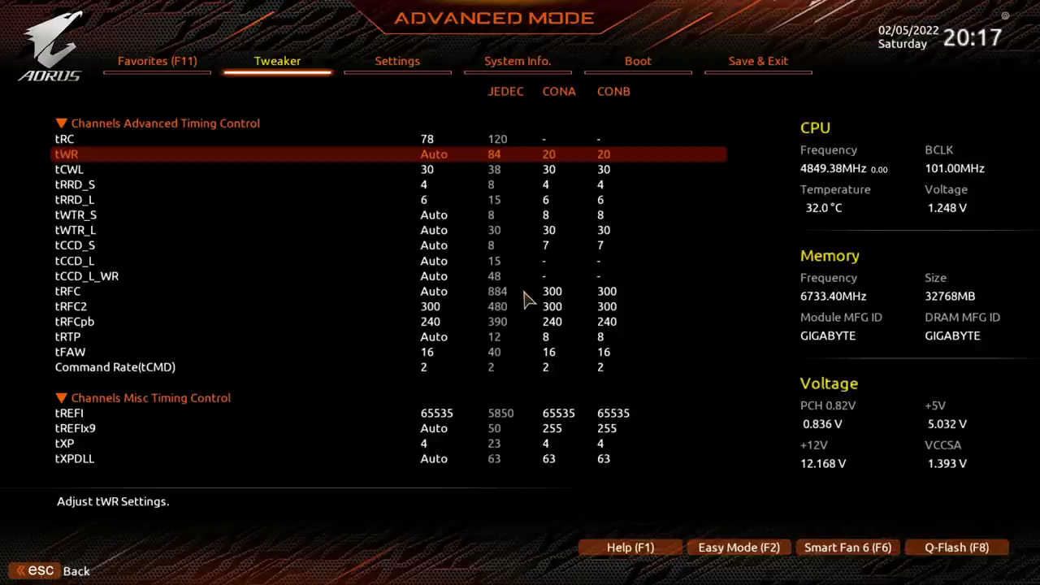
- Compare the tWR entry with the neighbouring tRC, tCWL, tRRD_S and tRRD_L timings
key(Down)
key(Down)
key(Down)
key(Up)
key(Up)
key(Up)
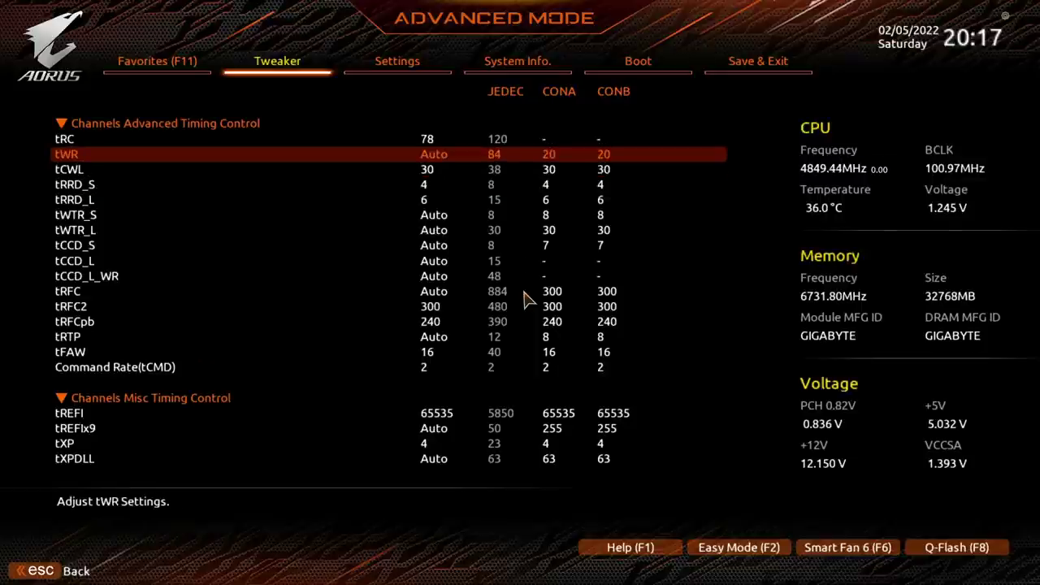
key(Down)
key(Down)
key(Down)
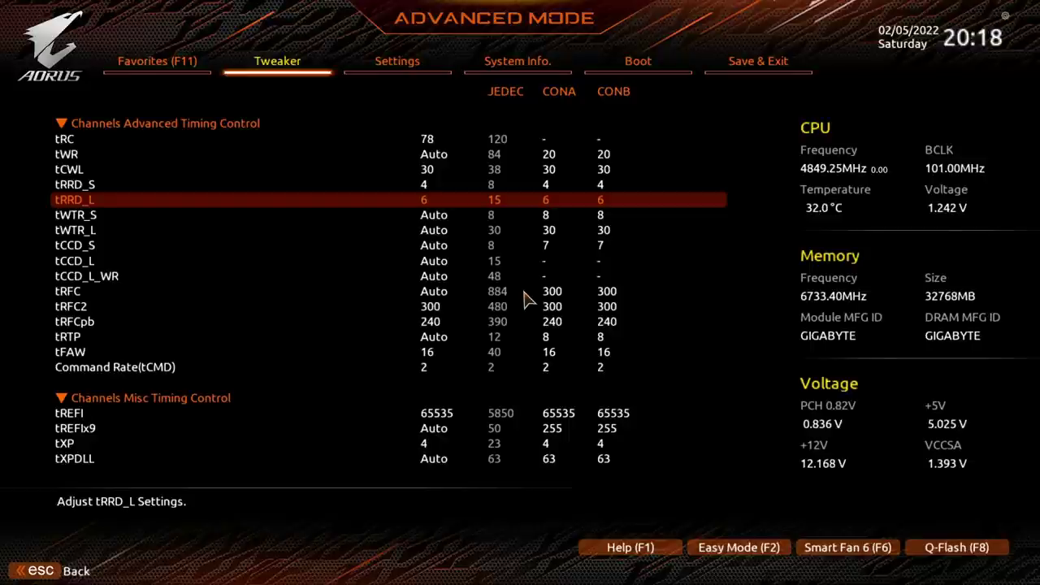
key(Up)
key(Up)
key(Up)
key(Up)
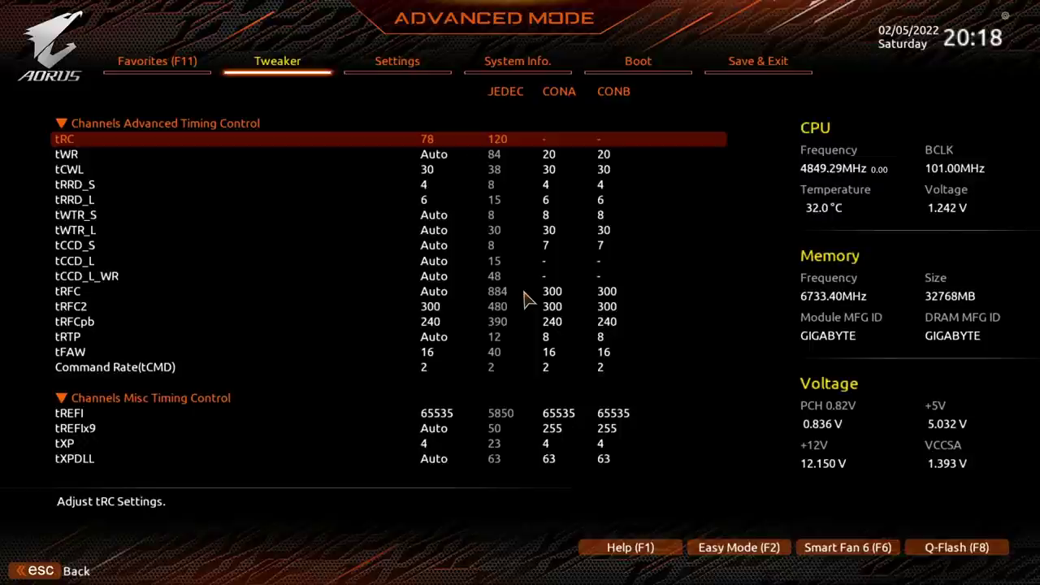
key(Down)
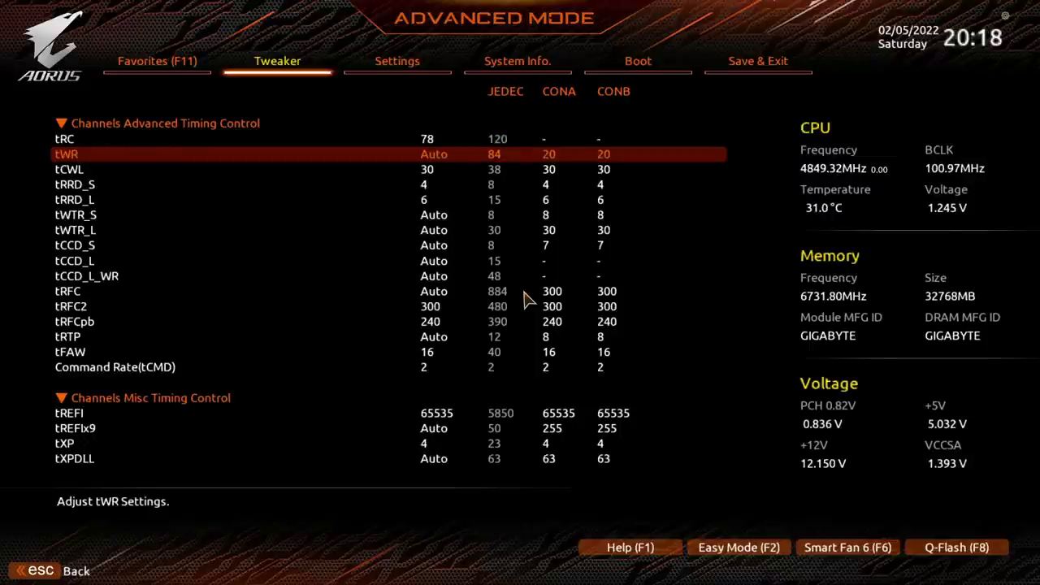
- Leave the memory timing page and return to the main Tweaker settings
key(Escape)
key(Escape)
key(Escape)
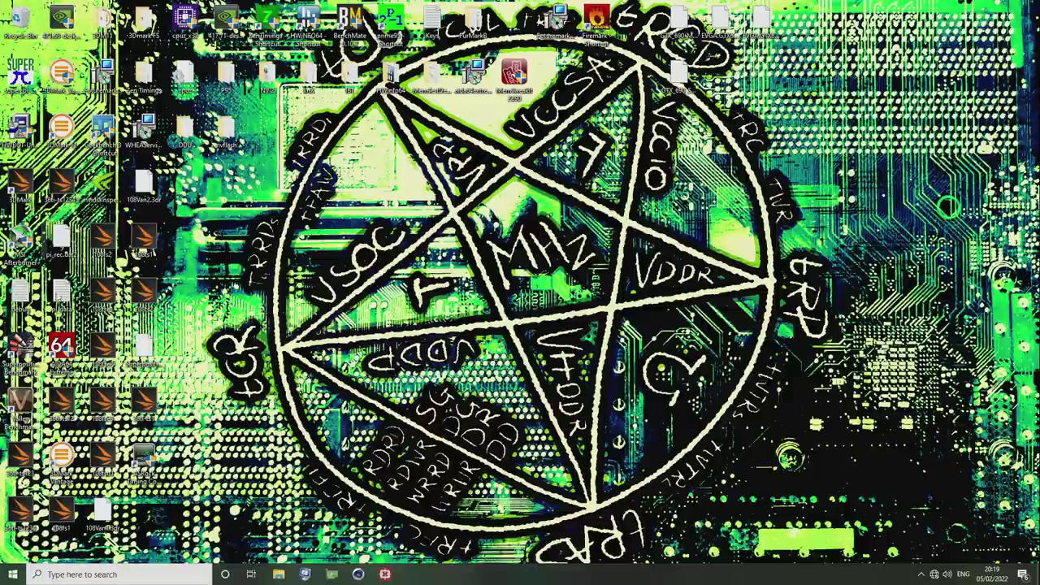
- Switch to the Windows desktop, check CAS Latency and Write Recovery Time in ASRock Timing Configurator, and close it
double_click(143, 463)
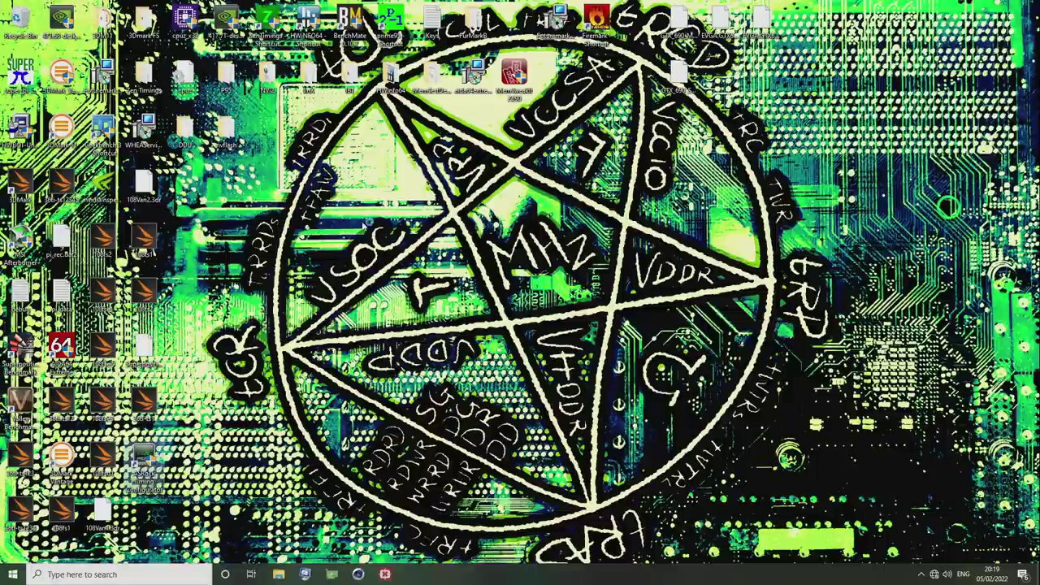
click(499, 190)
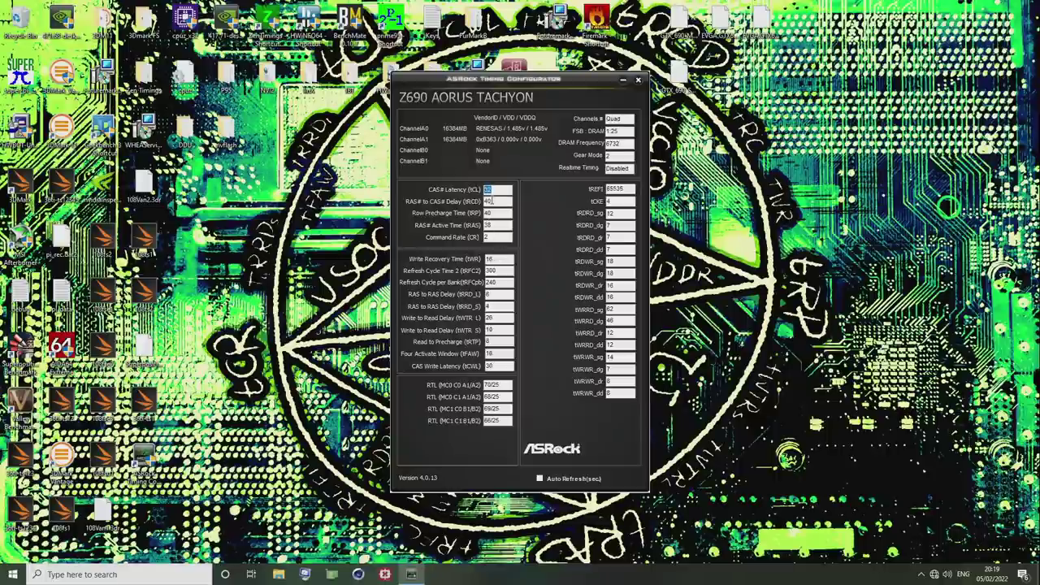
click(497, 258)
click(638, 80)
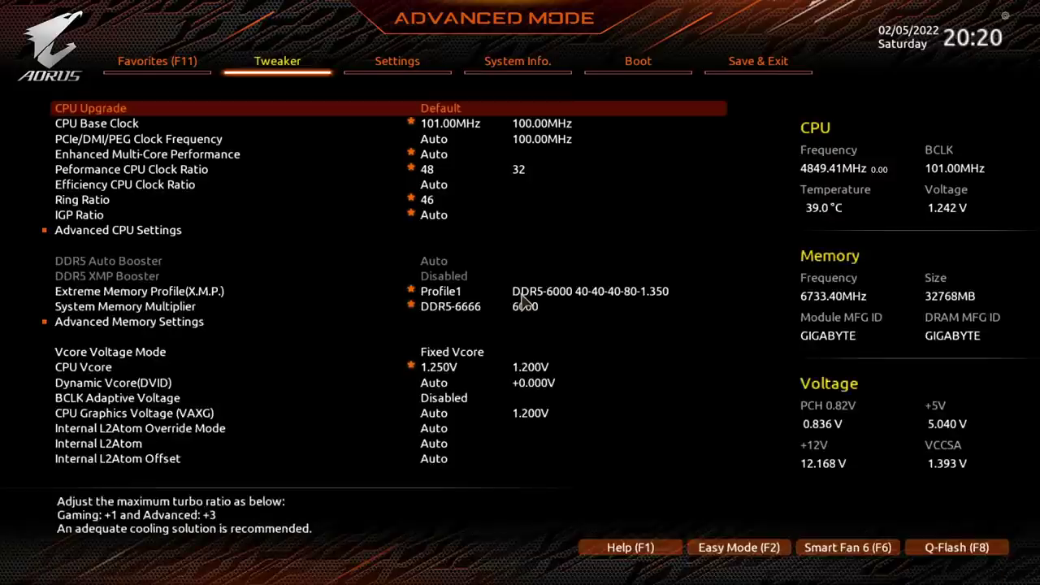
- Switch back to the BIOS and reopen the channel timings under Advanced Memory Settings at the tWR entry
key(Down)
key(Down)
key(Down)
key(Down)
key(Down)
key(Down)
key(Down)
key(Down)
key(Down)
key(Down)
key(Down)
key(Down)
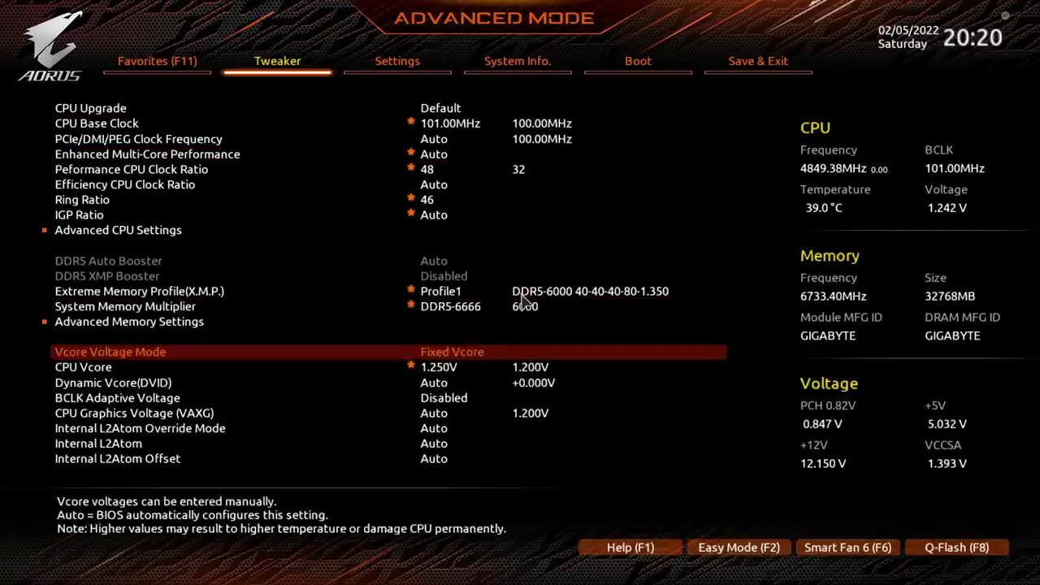
key(Up)
key(Return)
key(Up)
key(Return)
key(Down)
key(Down)
key(Down)
key(Down)
key(Down)
key(Down)
key(Up)
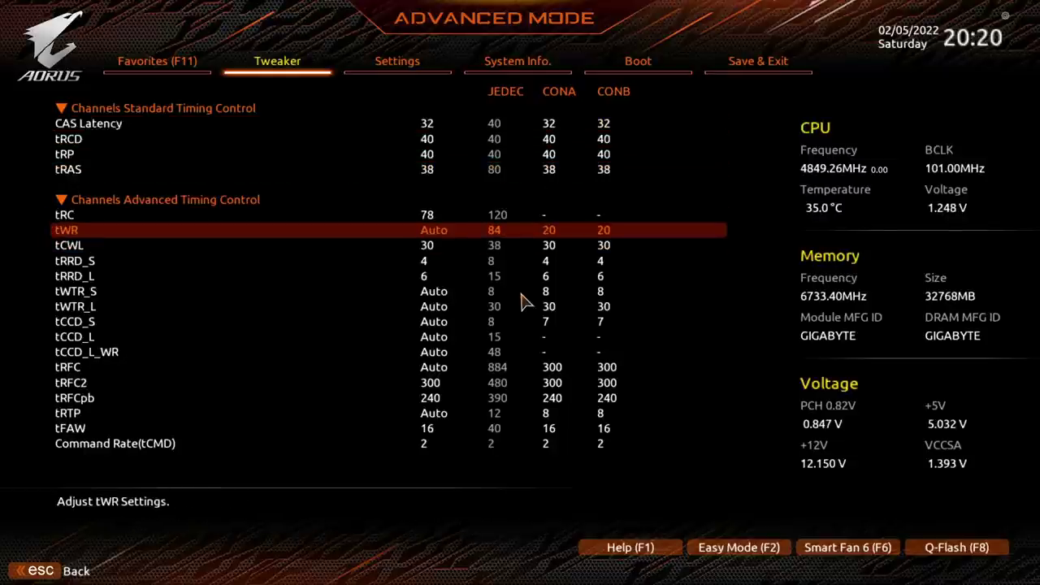
- Examine the tCWL, tRRD_S and tRRD_L entries in the advanced timings
key(Down)
key(Down)
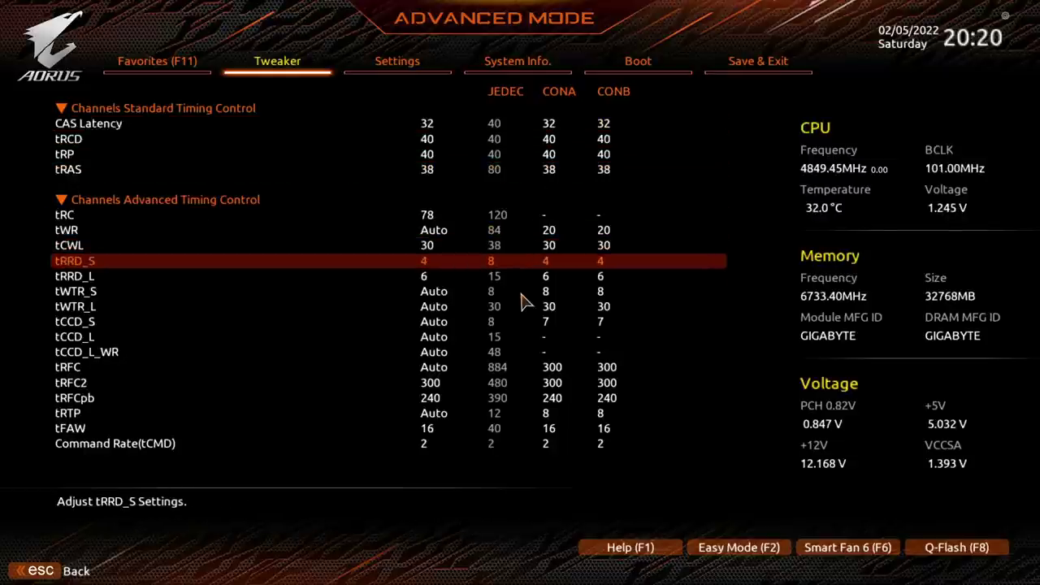
key(Up)
key(Down)
key(Up)
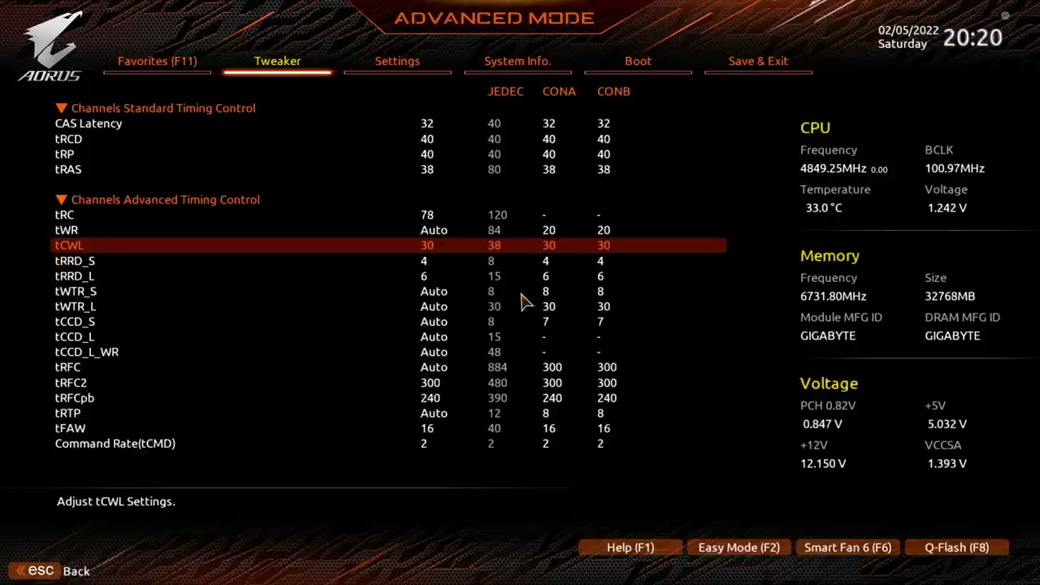
key(Down)
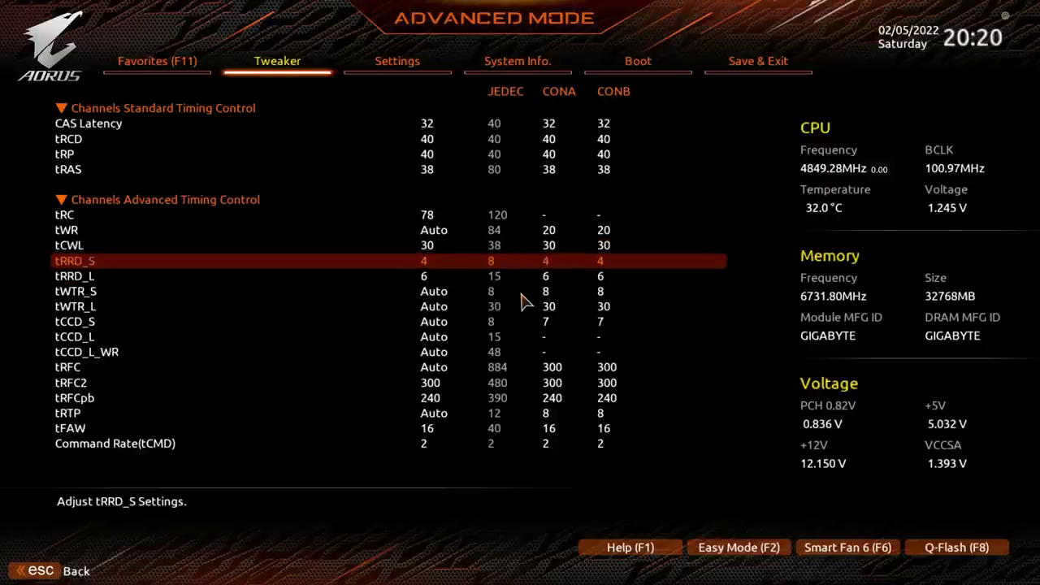
key(Down)
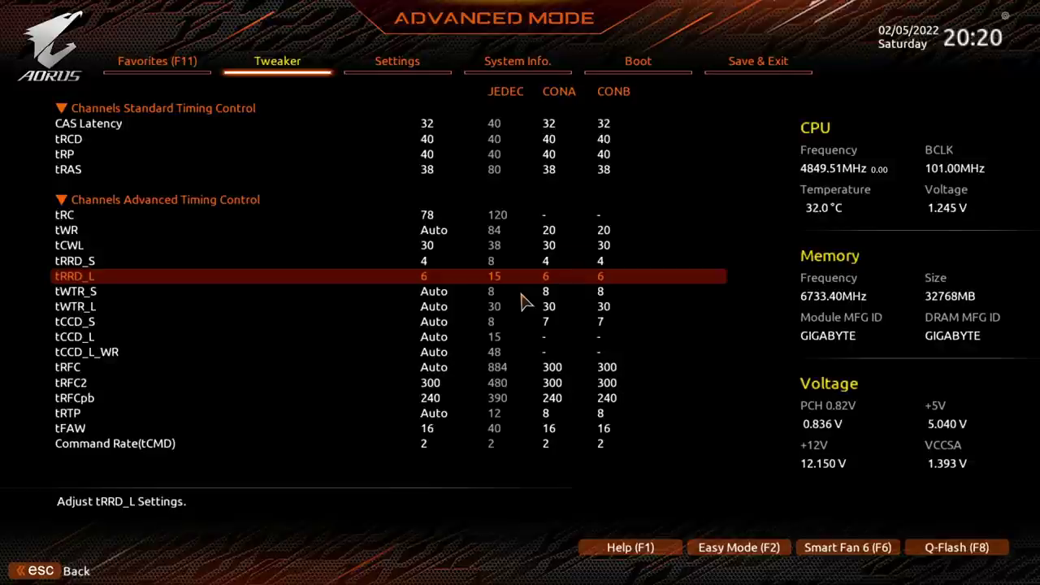
key(Down)
key(Up)
key(Up)
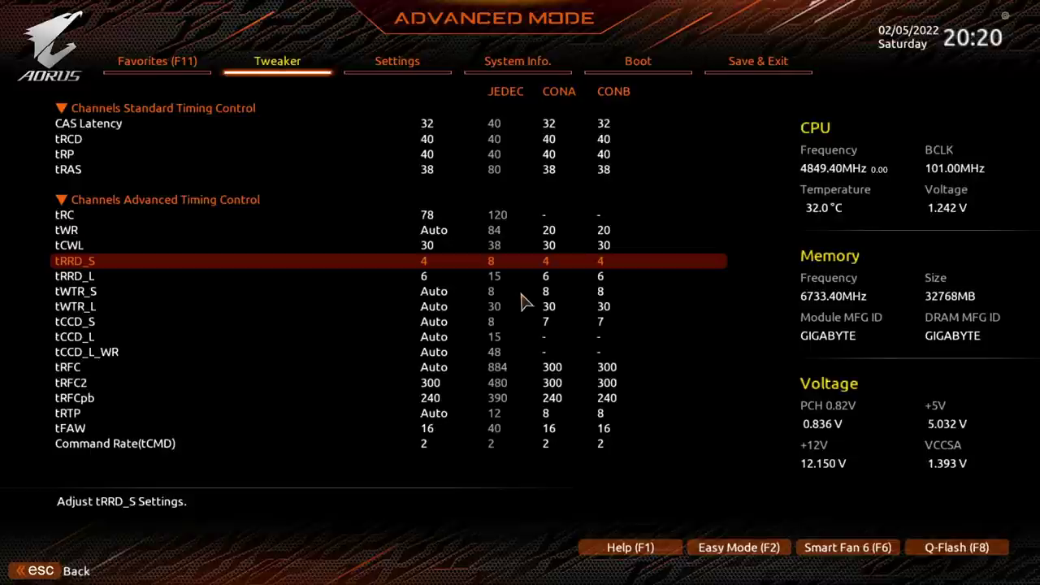
key(Down)
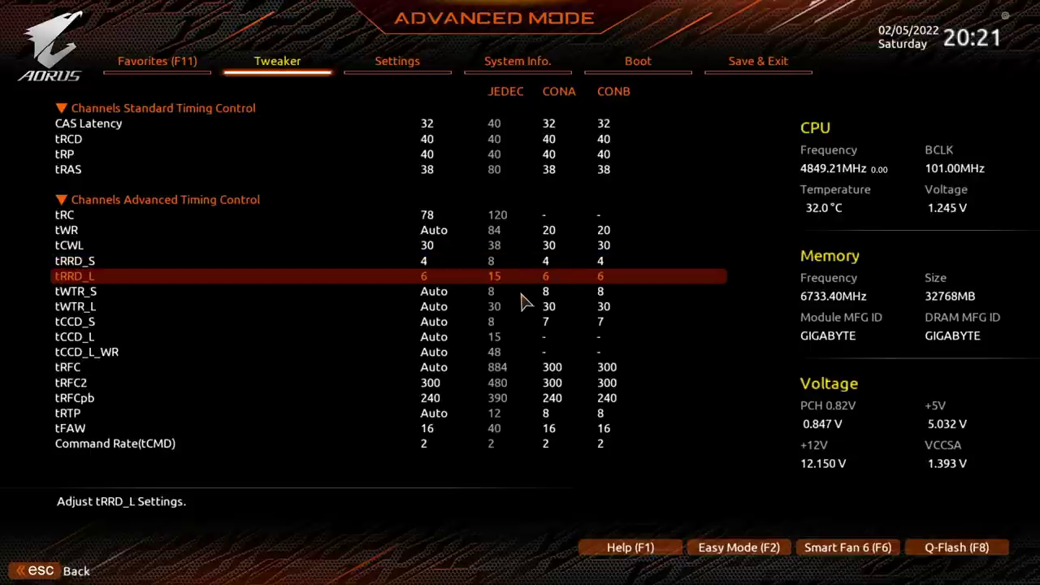
- Review the advanced timings between tRRD_L and tRFC, including the tWTR and tCCD entries
key(Down)
key(Down)
key(Down)
key(Down)
key(Down)
key(Down)
key(Down)
key(Down)
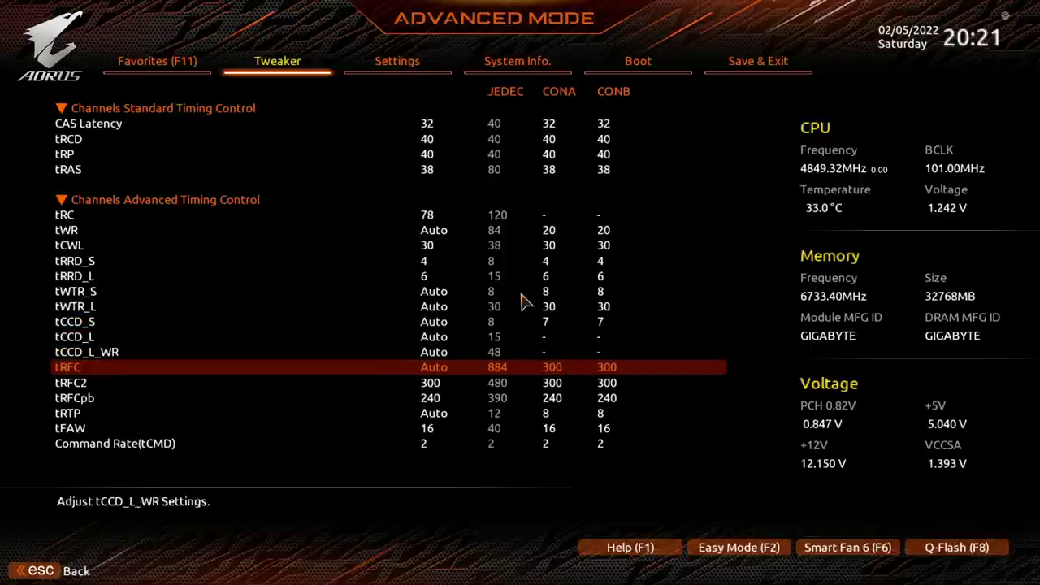
key(Up)
key(Up)
key(Down)
key(Down)
key(Up)
key(Up)
key(Up)
key(Up)
key(Up)
key(Up)
key(Up)
key(Up)
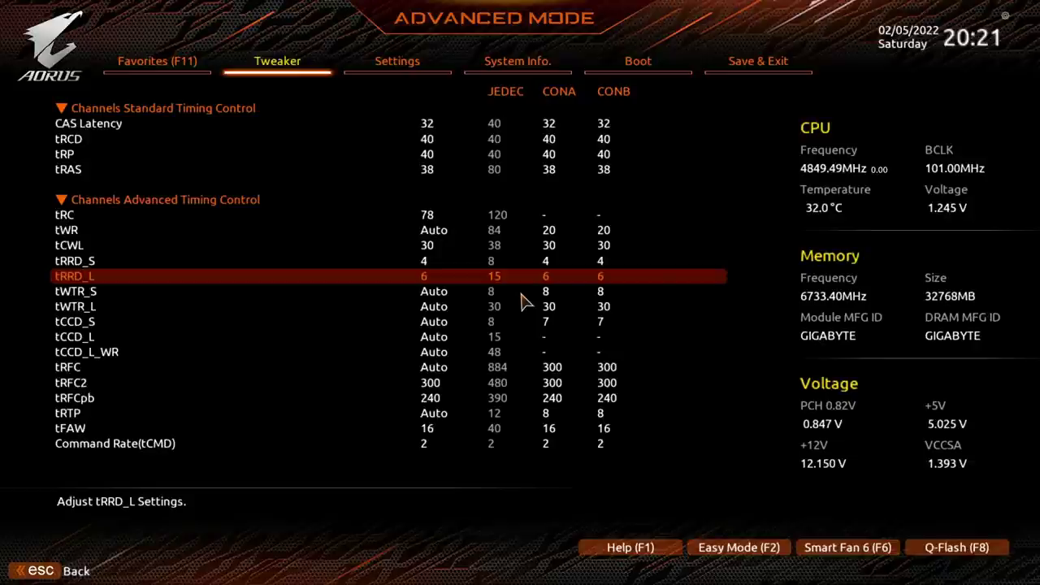
- Examine the tWTR_L timing and the refresh timings tRFC, tRFC2 and tRFCpb
key(Down)
key(Down)
key(Down)
key(Down)
key(Down)
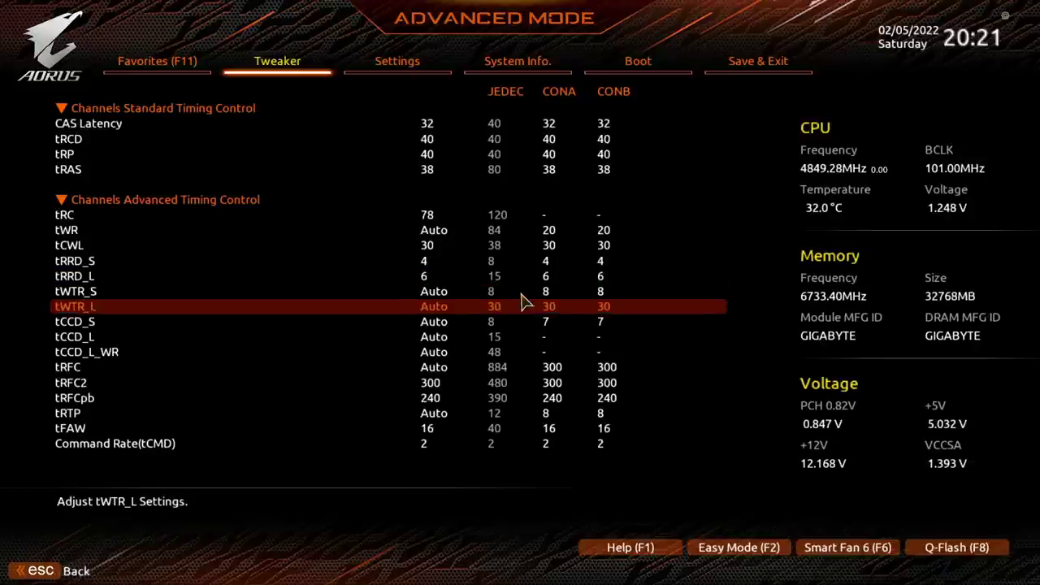
key(Down)
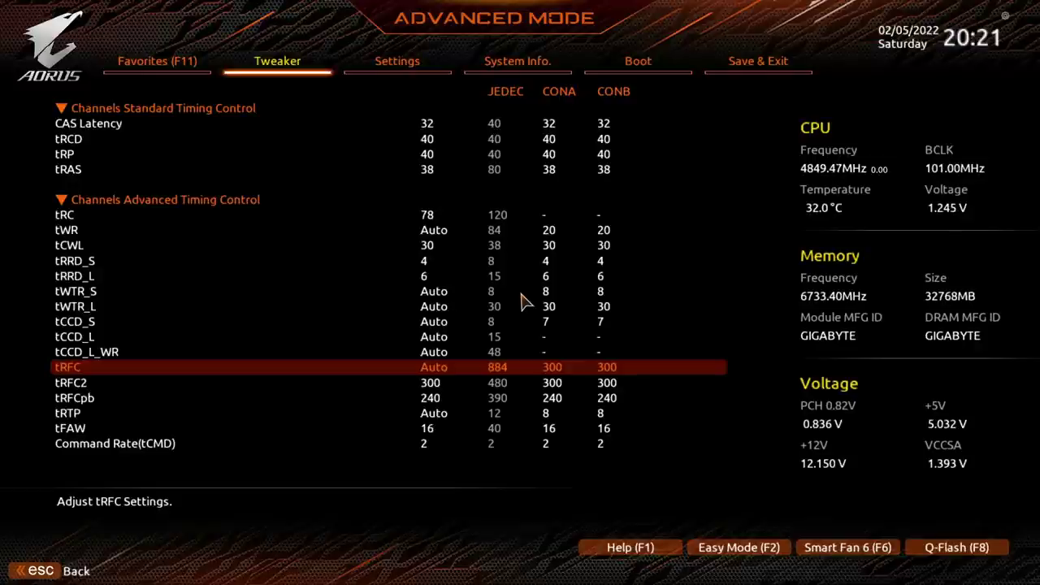
key(Down)
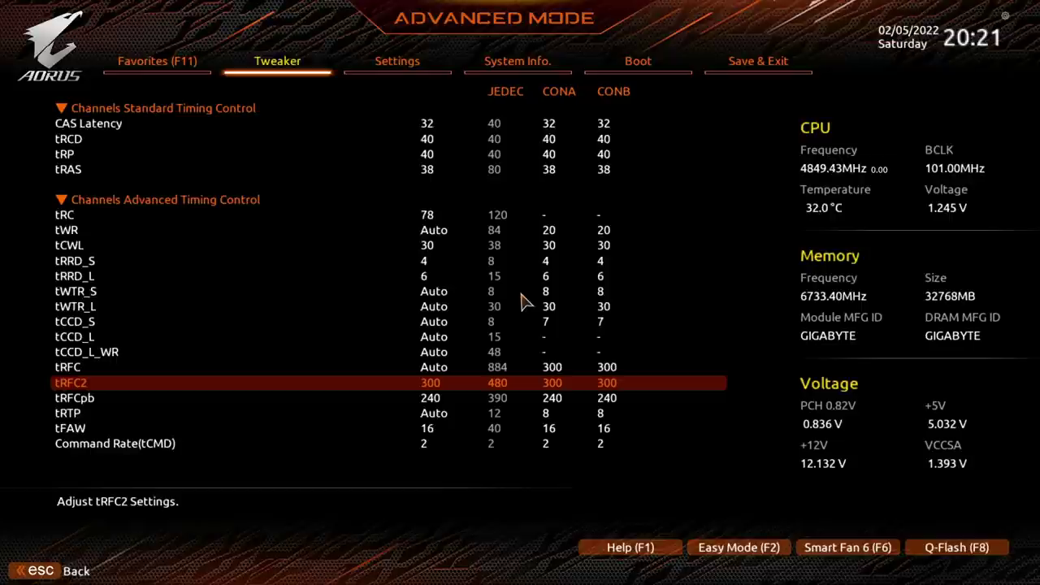
key(Up)
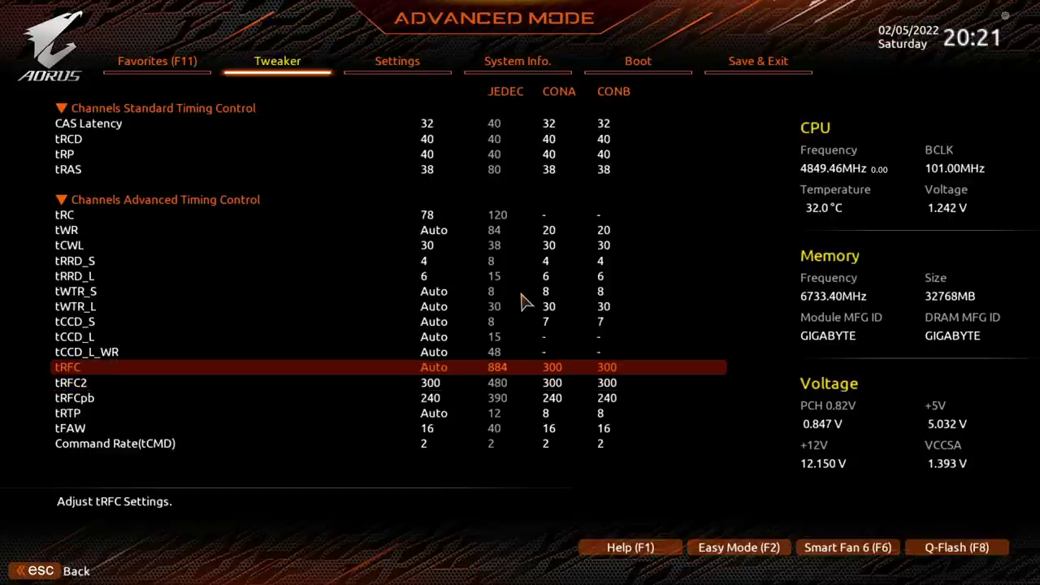
key(Down)
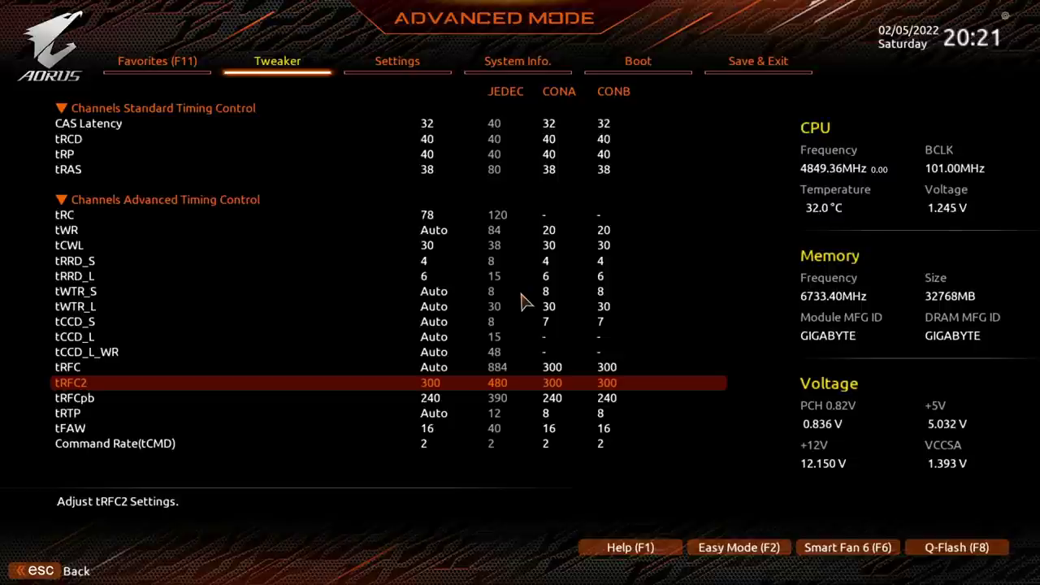
key(Down)
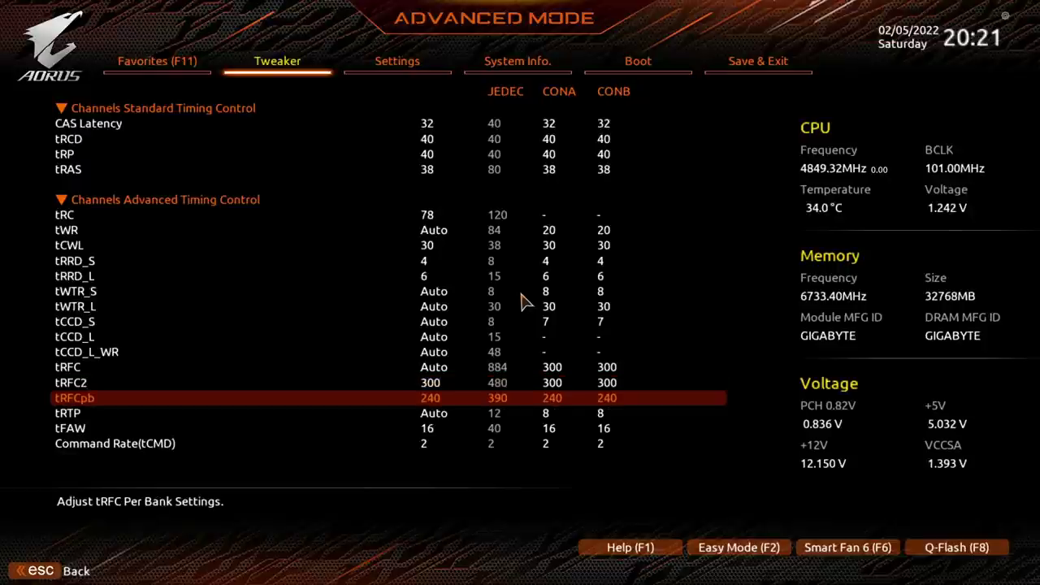
- Examine the tRFC2 and tRFCpb refresh timings and the tRTP entry below them
key(Up)
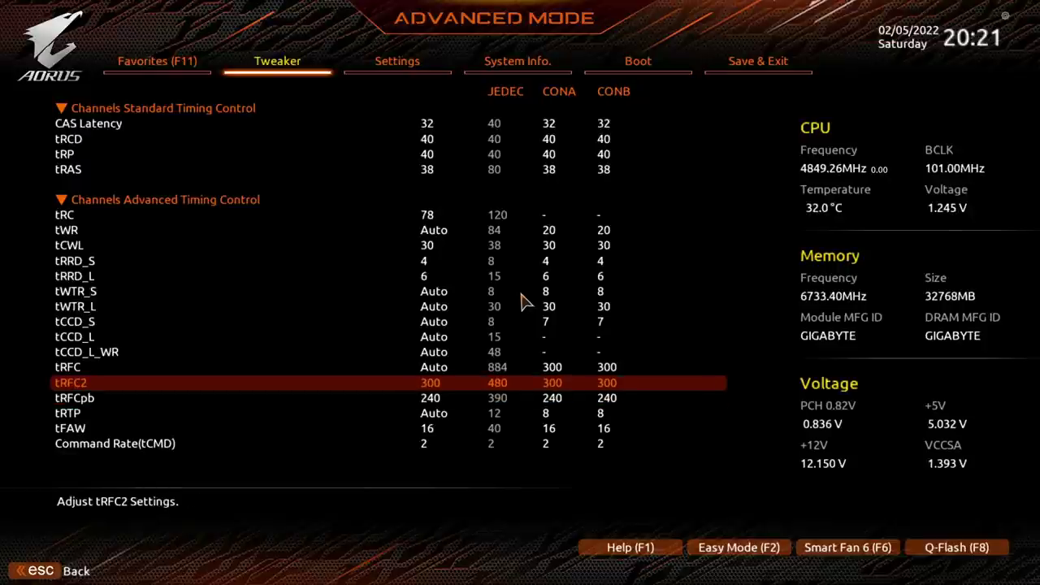
key(Down)
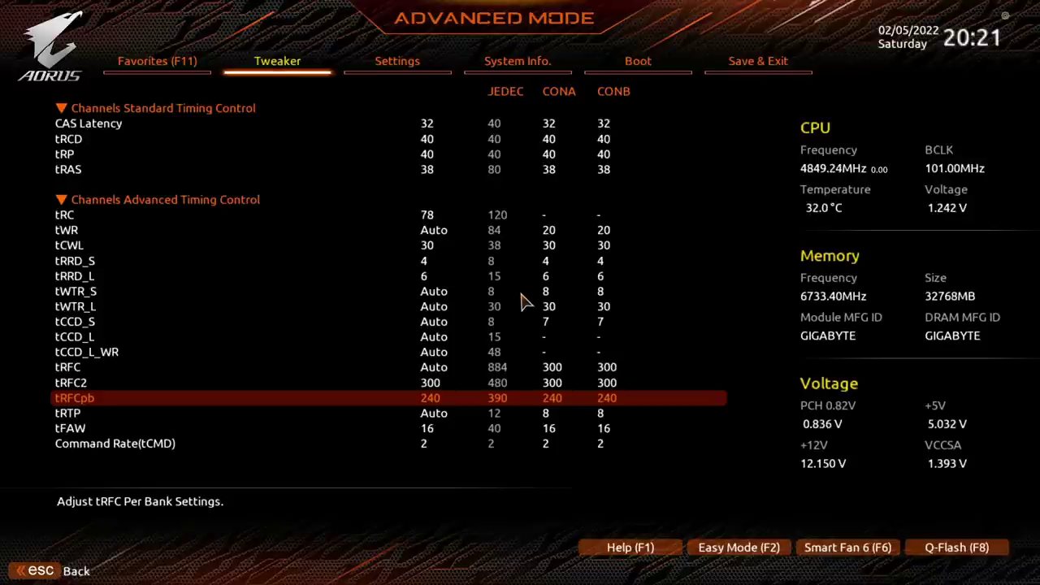
key(Down)
key(Up)
key(Down)
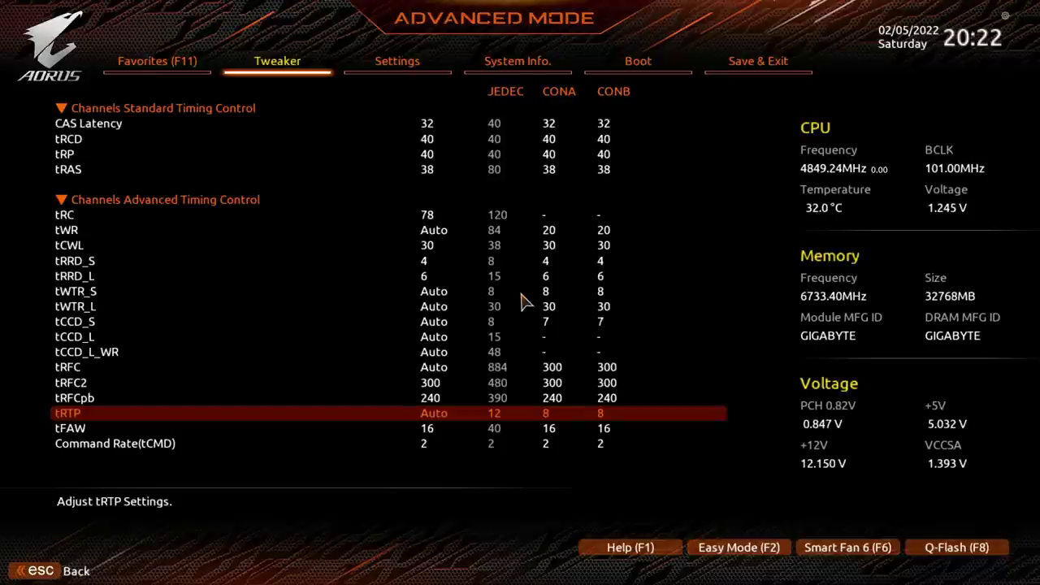
key(Down)
key(Down)
key(Up)
key(Up)
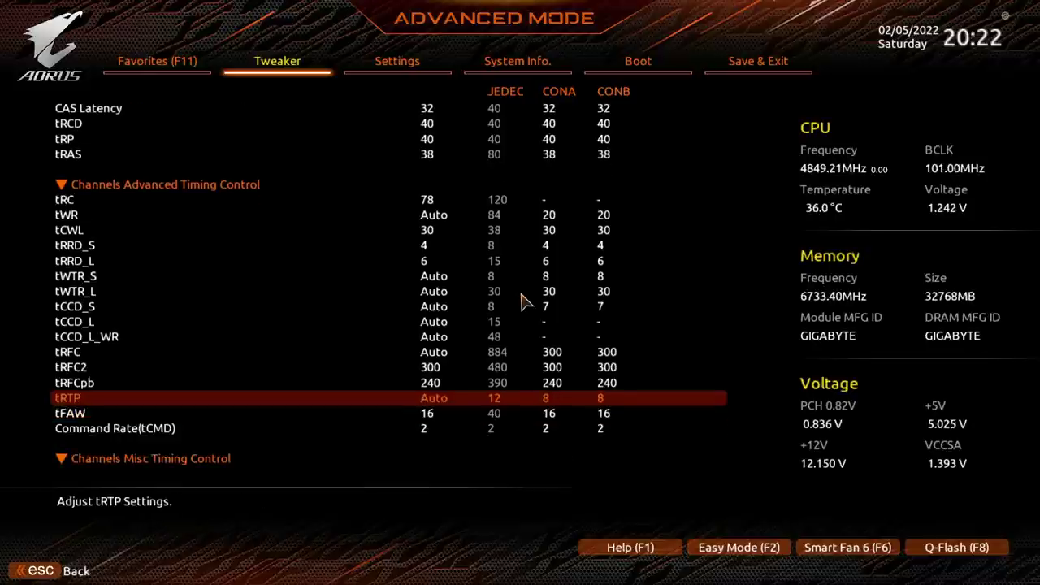
key(Up)
- Examine the tRDPRE and tWRPRE entries under Channels Misc Timing Control
key(Down)
key(Down)
key(Down)
key(Down)
key(Down)
key(Down)
key(Down)
key(Down)
key(Down)
key(Down)
key(Down)
key(Down)
key(Down)
key(Down)
key(Up)
key(Up)
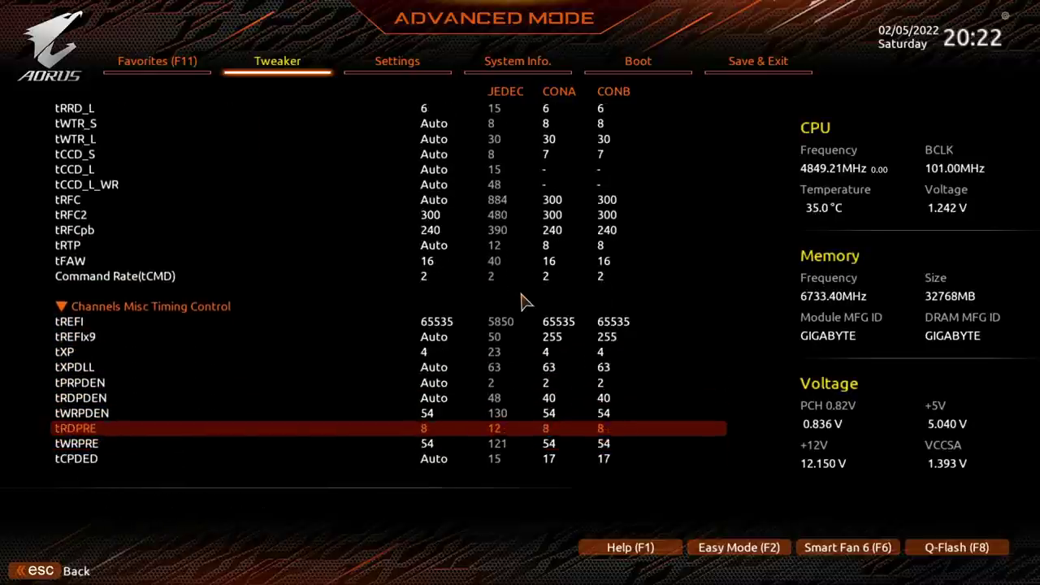
key(Up)
key(Down)
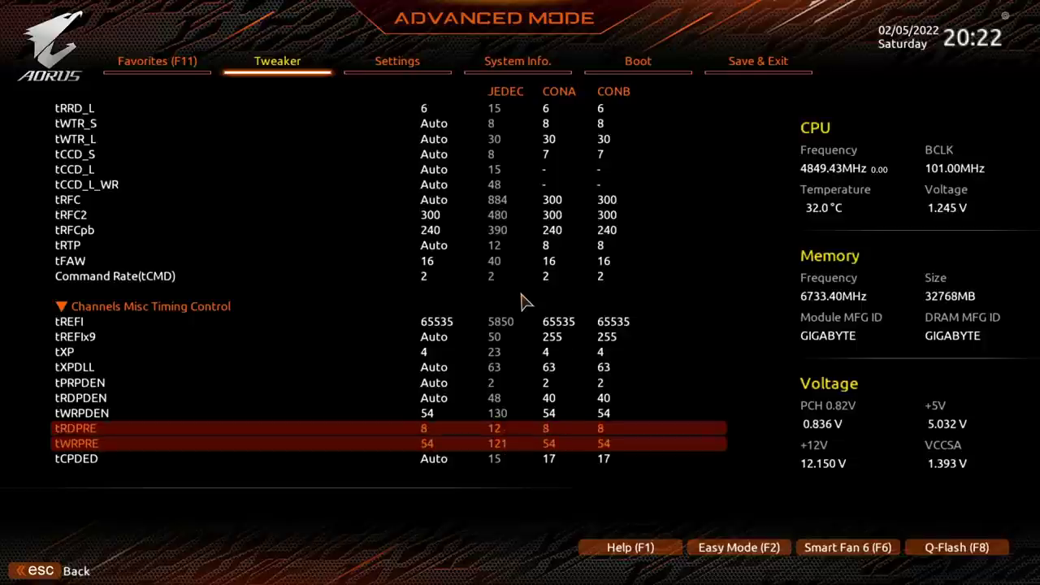
- Return to the advanced timings and review the entries up to tRRD_S and back down to tFAW
key(Up)
key(Up)
key(Up)
key(Up)
key(Up)
key(Up)
key(Up)
key(Up)
key(Up)
key(Up)
key(Down)
key(Up)
key(Up)
key(Up)
key(Up)
key(Up)
key(Up)
key(Up)
key(Up)
key(Up)
key(Up)
key(Up)
key(Down)
key(Down)
key(Down)
key(Down)
key(Down)
key(Down)
key(Down)
key(Down)
key(Down)
key(Down)
key(Down)
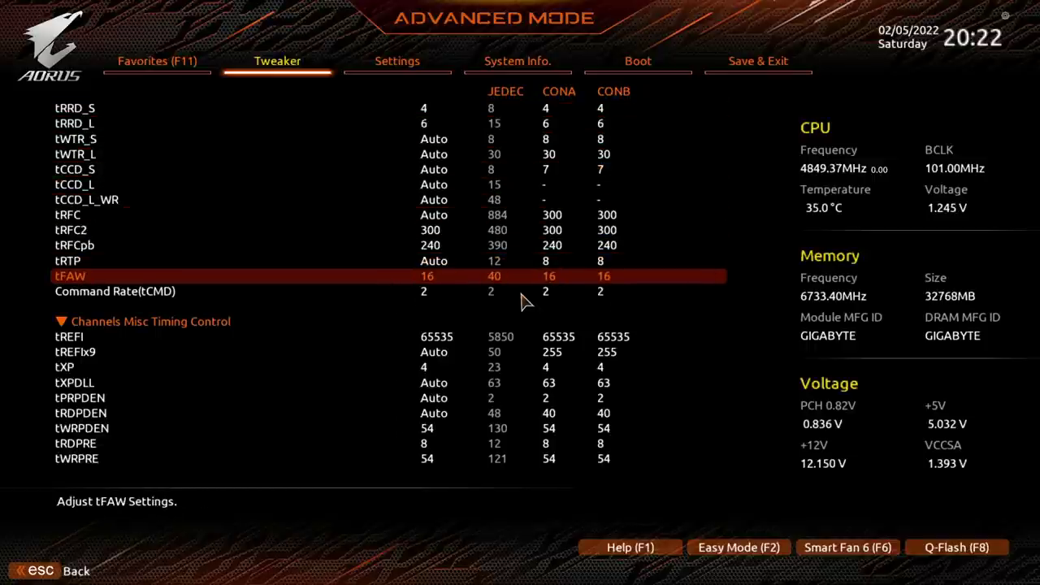
- Try lowering the tFAW timing
key(minus)
key(minus)
key(minus)
key(minus)
key(minus)
key(plus)
key(plus)
key(plus)
key(plus)
- Review the advanced timings between tWTR_L and tFAW
key(Up)
key(Down)
key(Up)
key(Up)
key(Up)
key(Up)
key(Up)
key(Up)
key(Up)
key(Up)
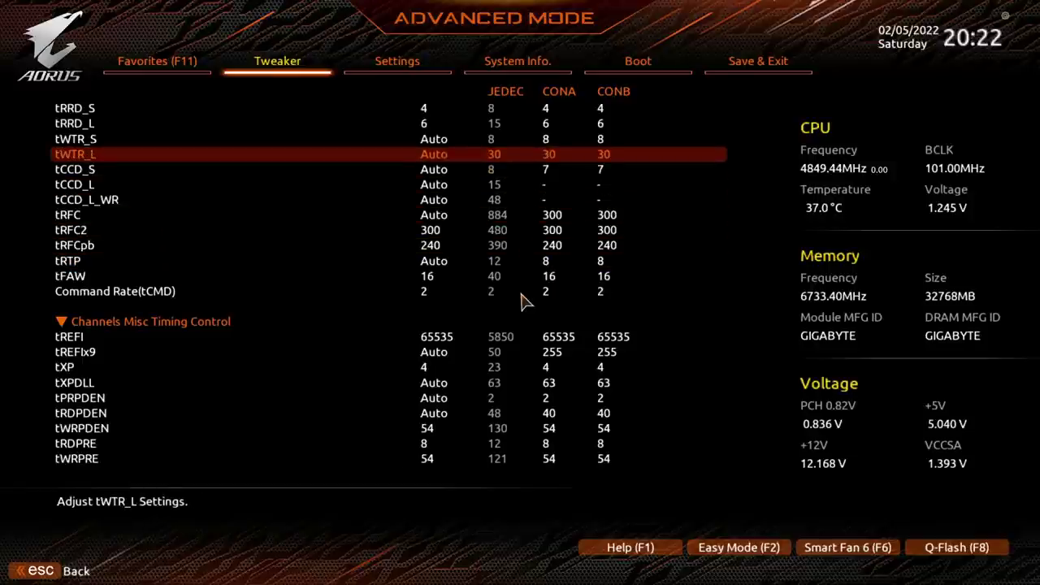
key(Down)
key(Down)
key(Down)
key(Down)
key(Down)
key(Down)
key(Down)
key(Down)
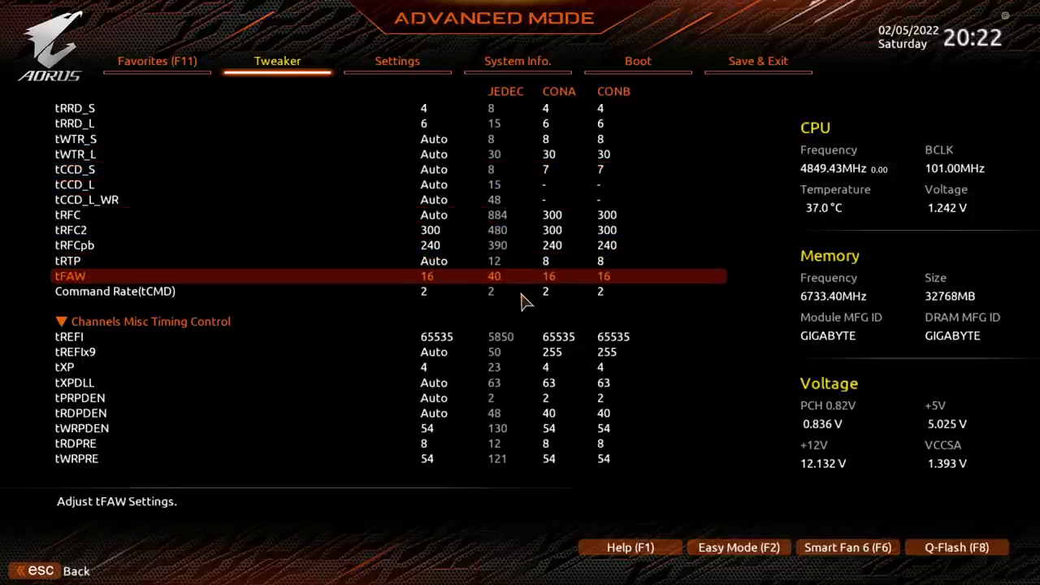
- Examine the tRRD_S timing in relation to tFAW
key(Up)
key(Up)
key(Up)
key(Up)
key(Up)
key(Up)
key(Up)
key(Up)
key(Up)
key(Up)
key(Up)
key(Up)
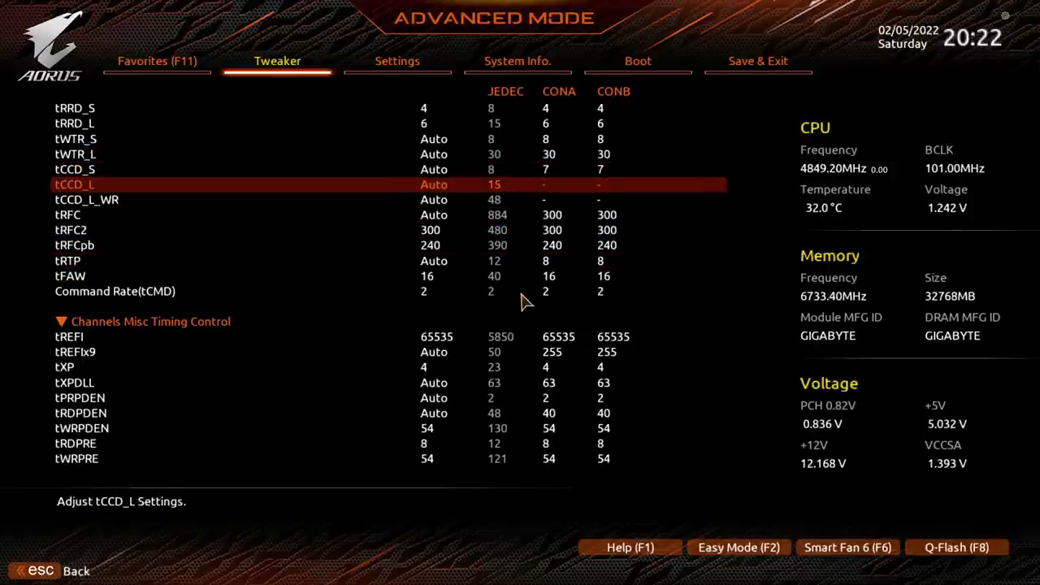
key(Down)
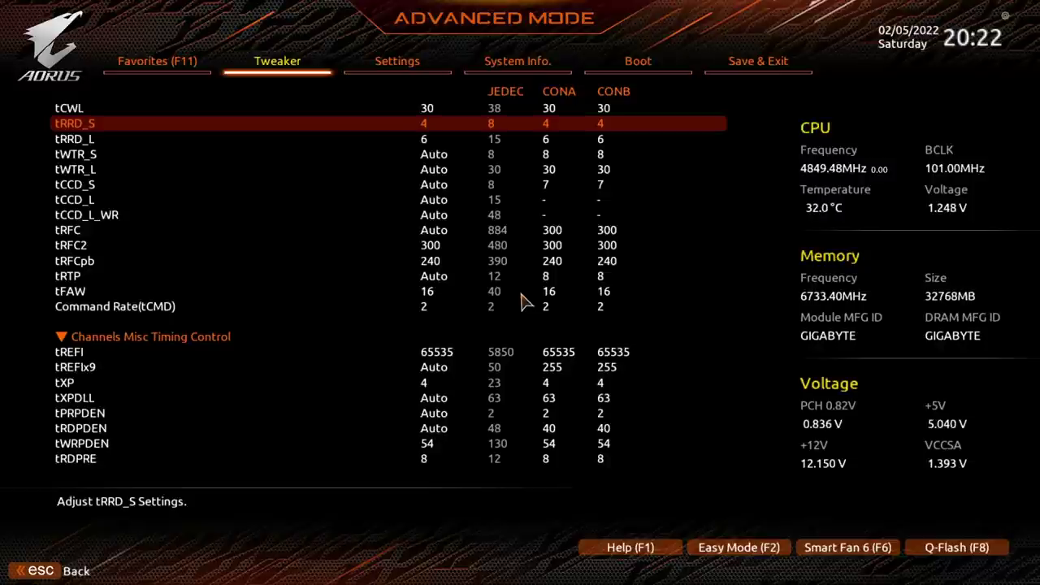
- Examine the tFAW timing in the advanced timing list
key(Down)
key(Down)
key(Down)
key(Down)
key(Down)
key(Down)
key(Down)
key(Down)
key(Down)
key(Down)
key(Down)
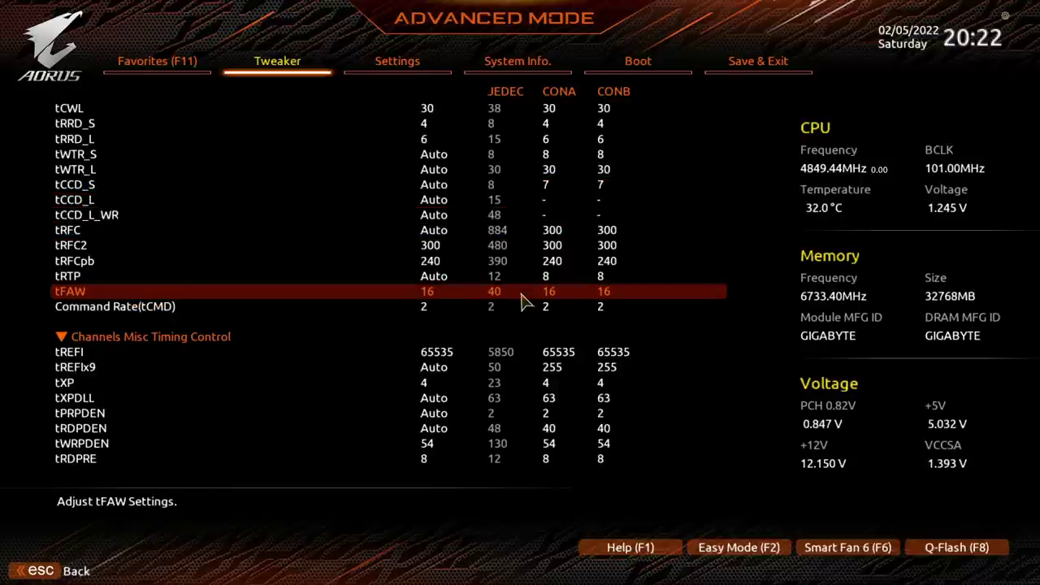
key(Up)
key(Down)
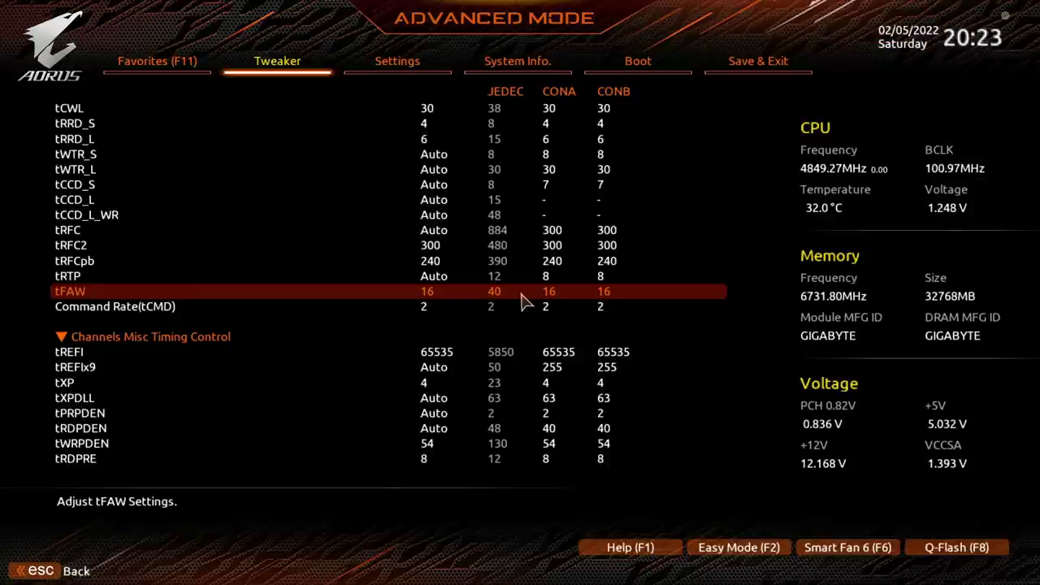
- Go back to the tRRD_S entry and examine its setting
key(Up)
key(Up)
key(Up)
key(Up)
key(Up)
key(Up)
key(Up)
key(Up)
key(Up)
key(Up)
key(Up)
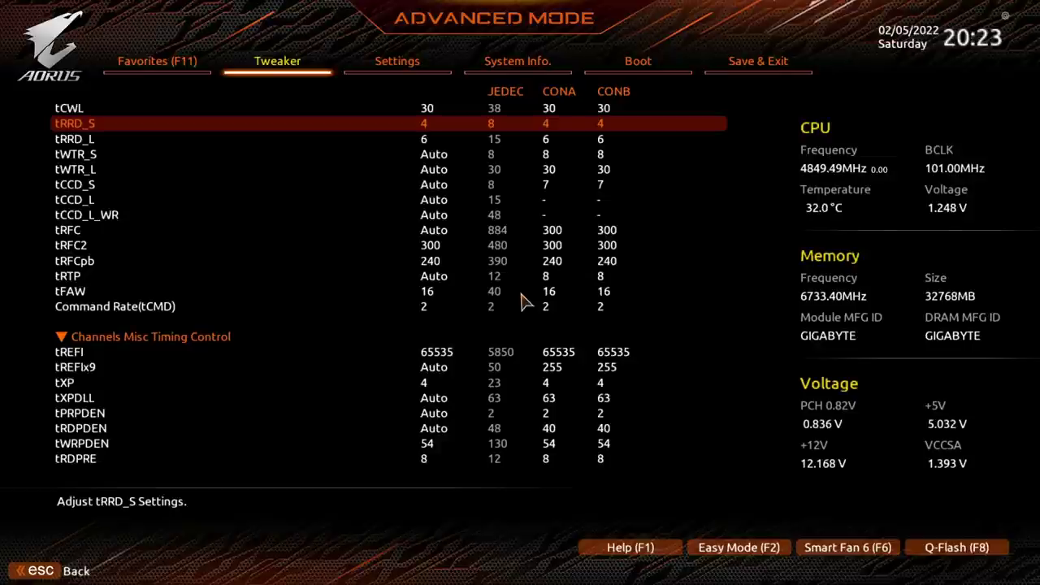
- Compare tRRD_S with tFAW by checking the tFAW entry and returning to tRRD_S
key(Down)
key(Up)
key(Down)
key(Down)
key(Down)
key(Down)
key(Down)
key(Down)
key(Down)
key(Down)
key(Down)
key(Down)
key(Down)
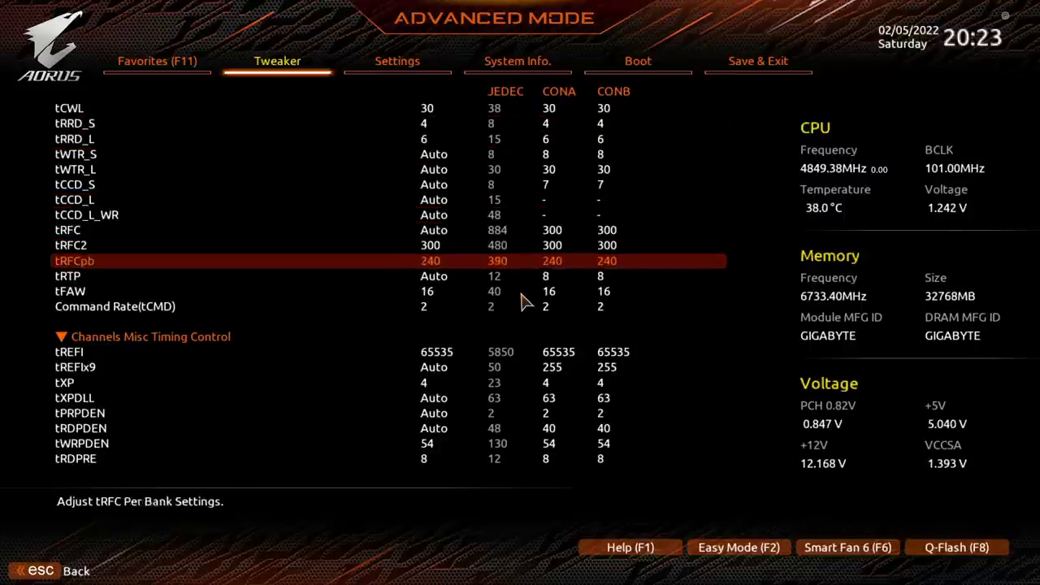
key(Up)
key(Up)
key(Up)
key(Up)
key(Up)
key(Up)
key(Up)
key(Up)
key(Up)
key(Up)
key(Up)
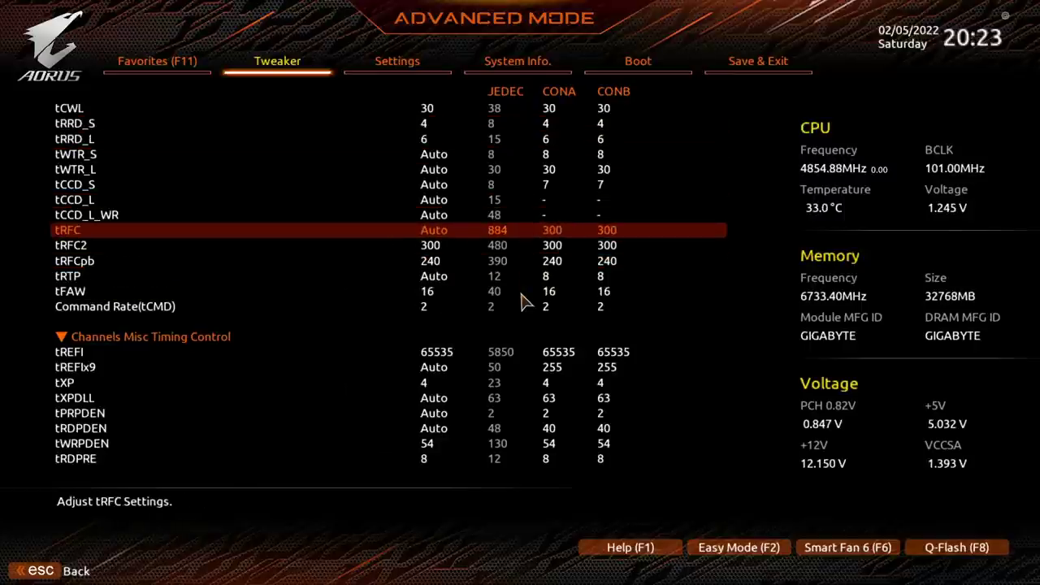
- Compare the tRRD_S and tRRD_L timings
key(Up)
key(Down)
key(Down)
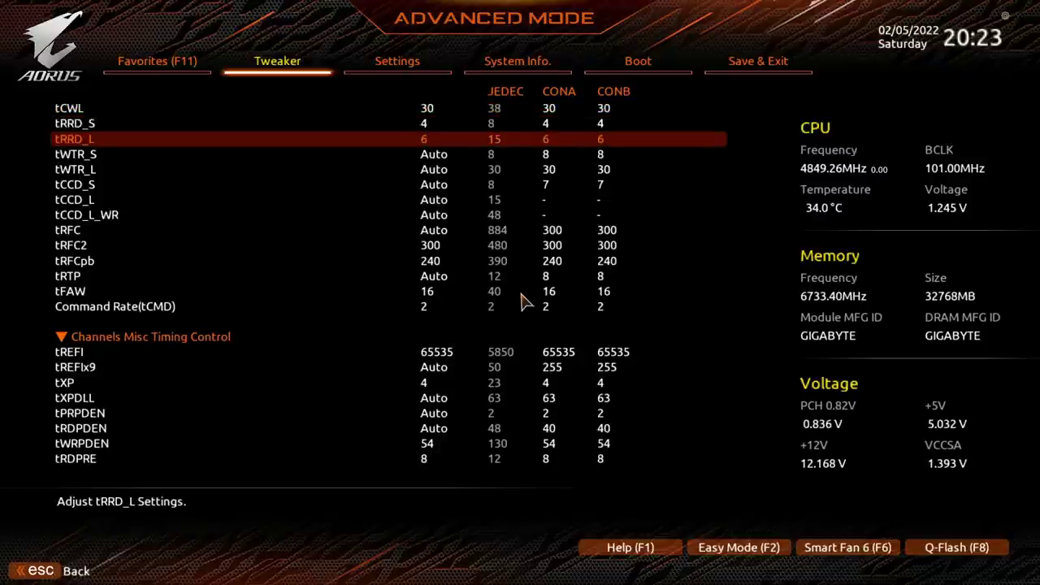
key(Up)
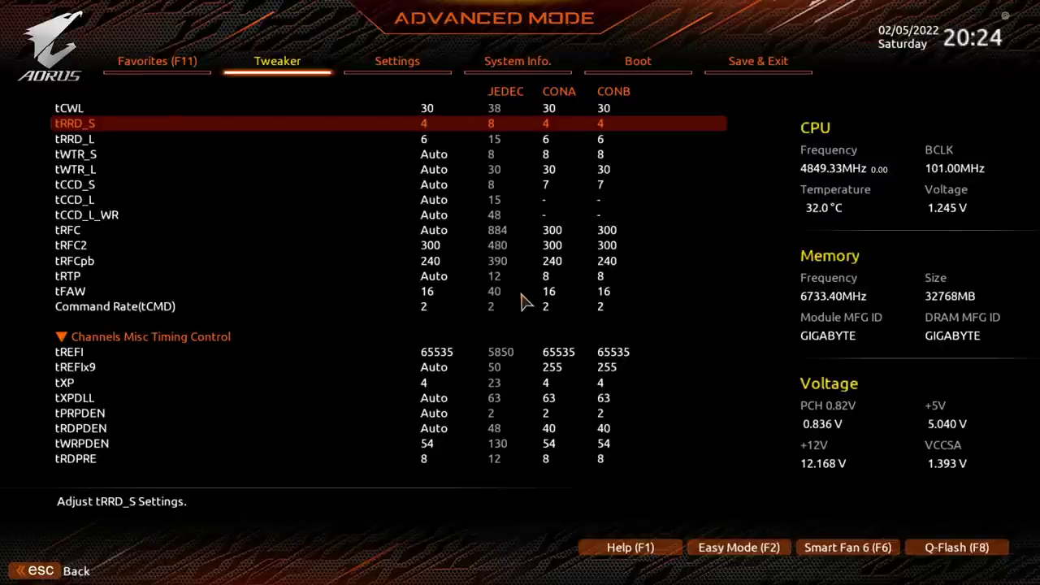
key(Up)
key(Down)
key(Down)
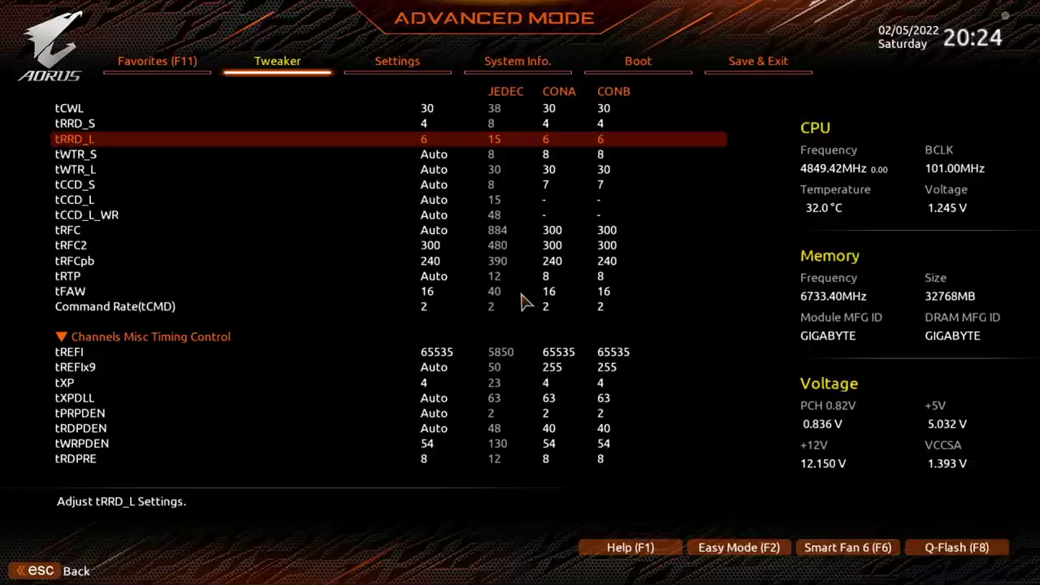
- Examine the tFAW timing in relation to tRRD_L
key(Down)
key(Down)
key(Down)
key(Down)
key(Down)
key(Down)
key(Down)
key(Down)
key(Down)
key(Down)
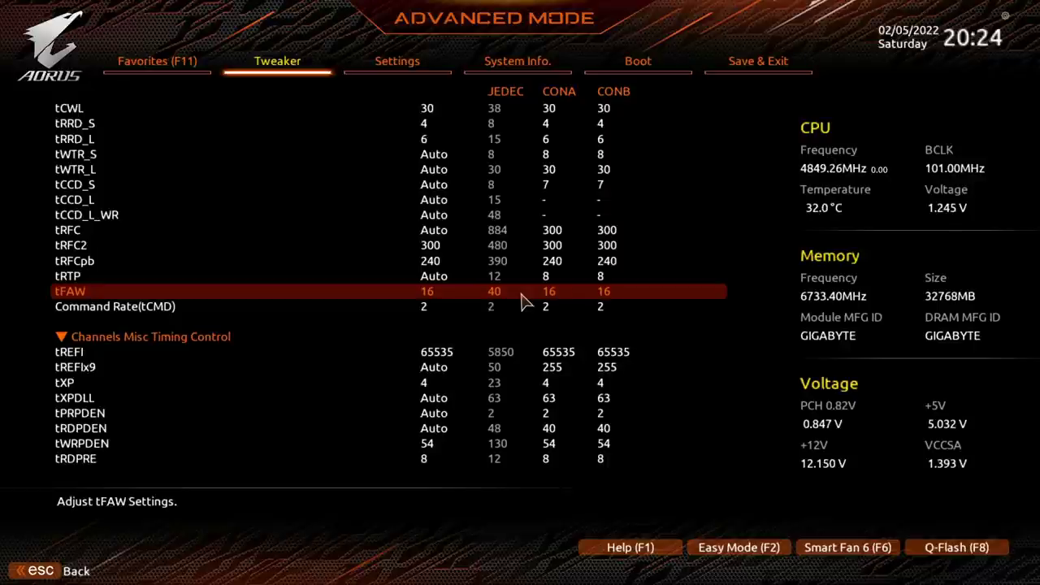
- Go back up the timing list to tRRD_S and examine its setting
key(Up)
key(Up)
key(Up)
key(Up)
key(Up)
key(Up)
key(Up)
key(Up)
key(Up)
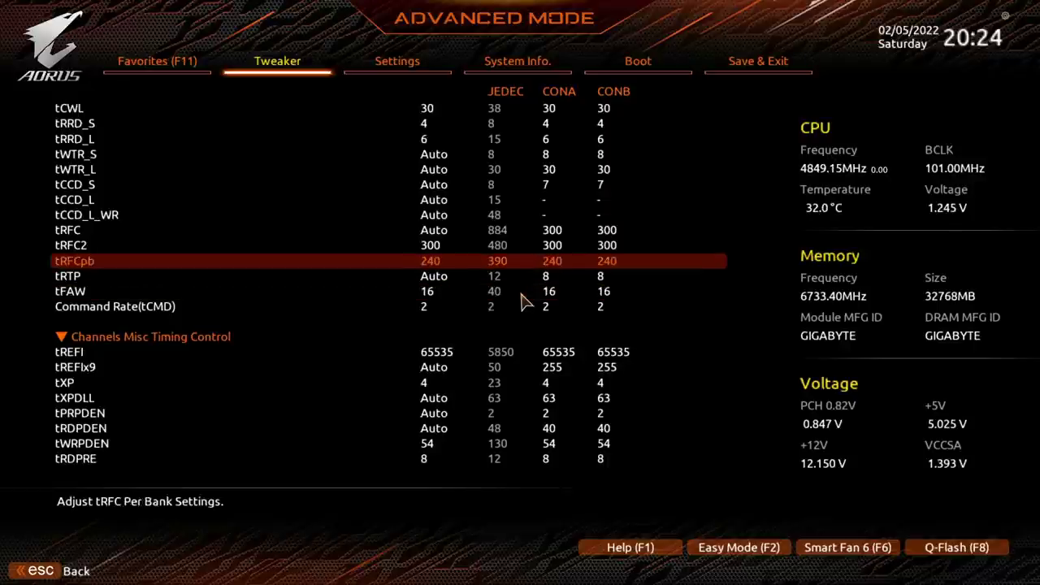
key(Up)
key(Up)
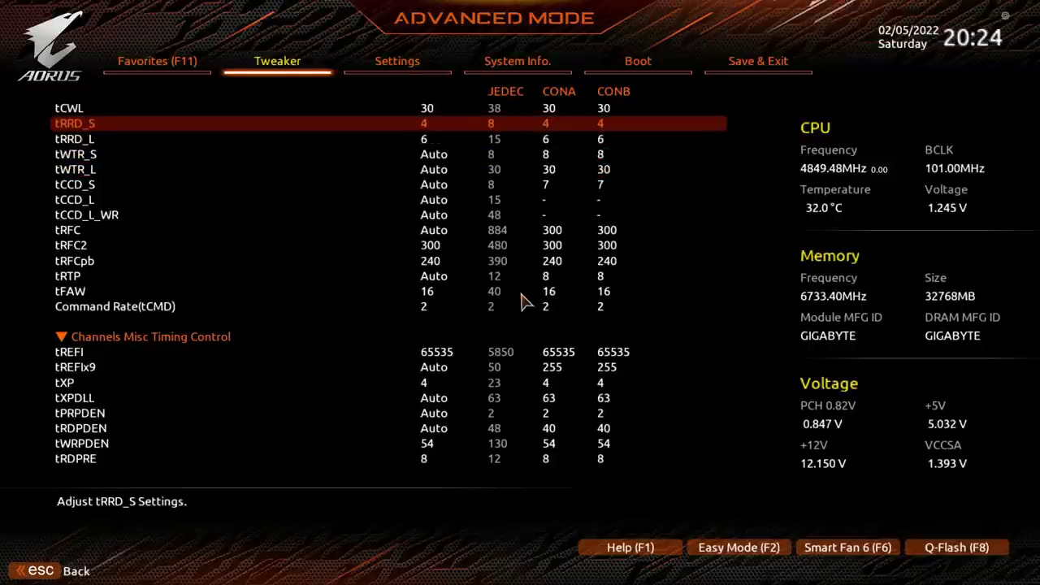
- Set the tRRD_L timing to 4 and the tFAW timing to 24
key(Down)
key(Down)
key(Down)
key(Down)
key(Down)
key(Down)
key(Down)
key(Down)
key(Down)
key(Down)
key(Down)
key(Down)
key(Up)
text(24)
key(Up)
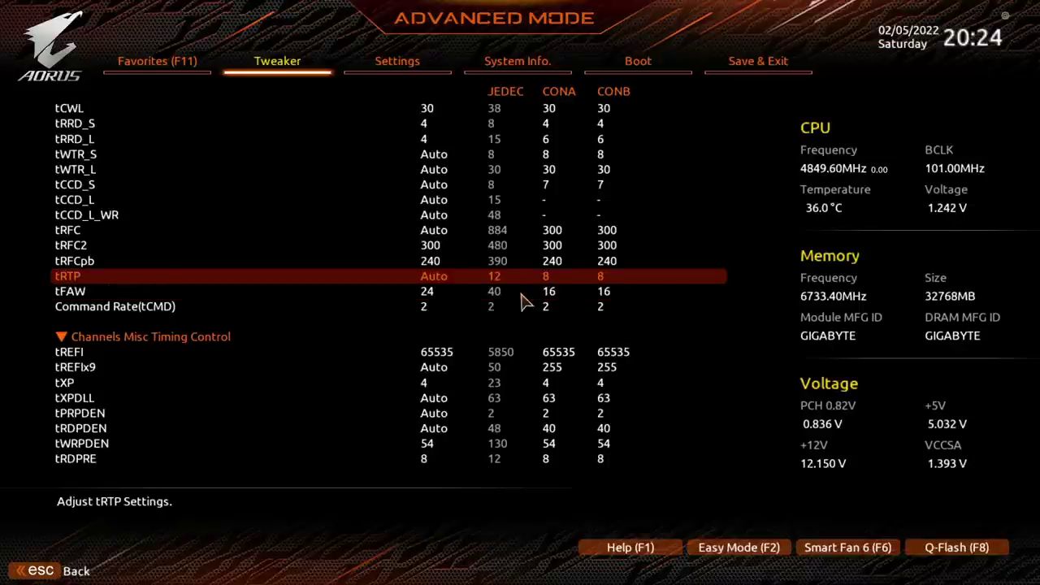
- Restore the tFAW timing to 16 and the tRRD_L timing to 6
key(Down)
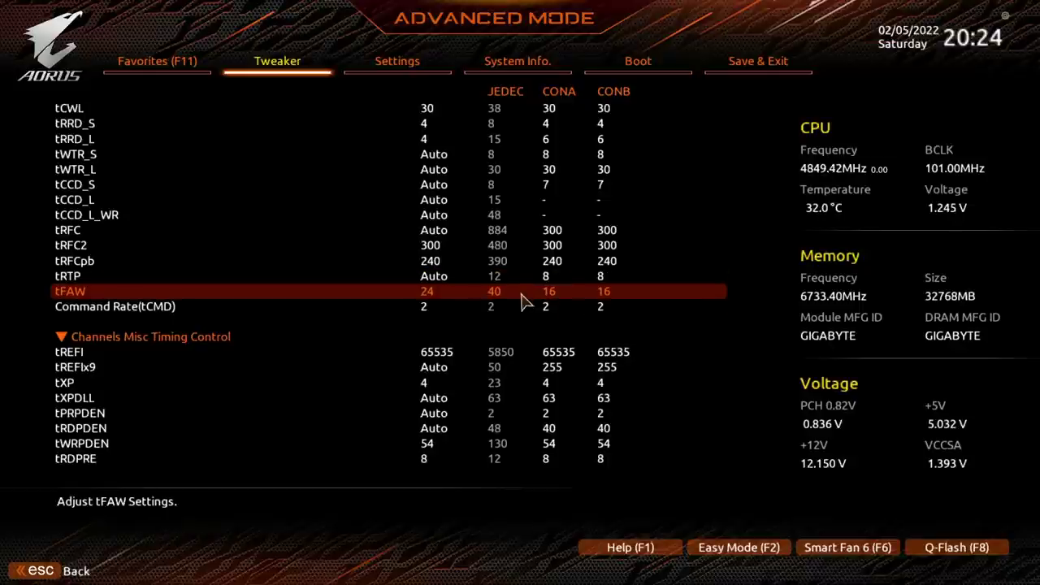
text(16)
key(Up)
key(Up)
key(Up)
key(Up)
key(Up)
key(Up)
key(Up)
key(Up)
key(Up)
key(Up)
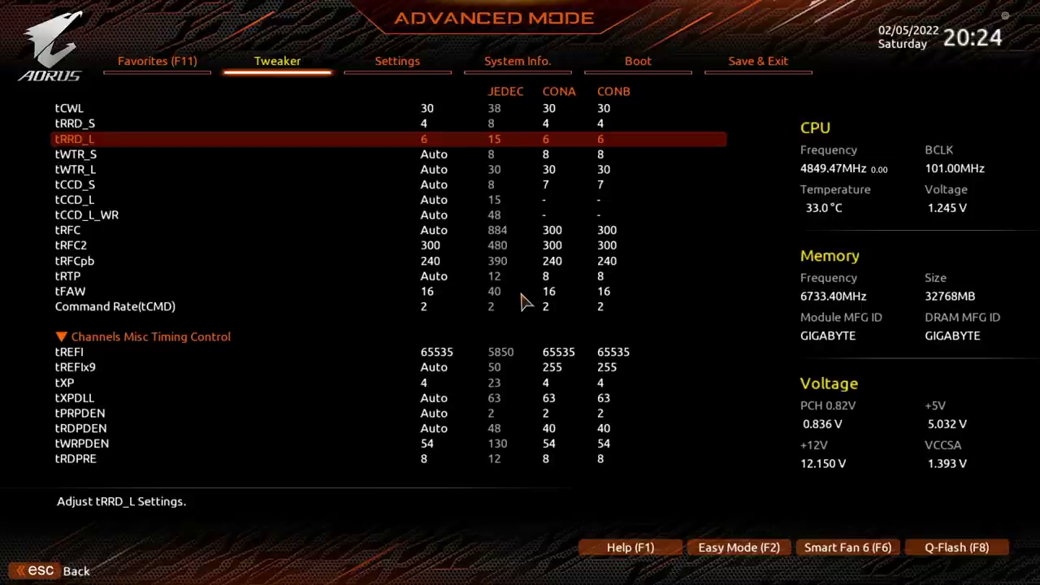
- Compare tRRD_L with tFAW by checking the tFAW entry and returning to tRRD_L
key(Down)
key(Down)
key(Down)
key(Down)
key(Down)
key(Down)
key(Down)
key(Down)
key(Down)
key(Down)
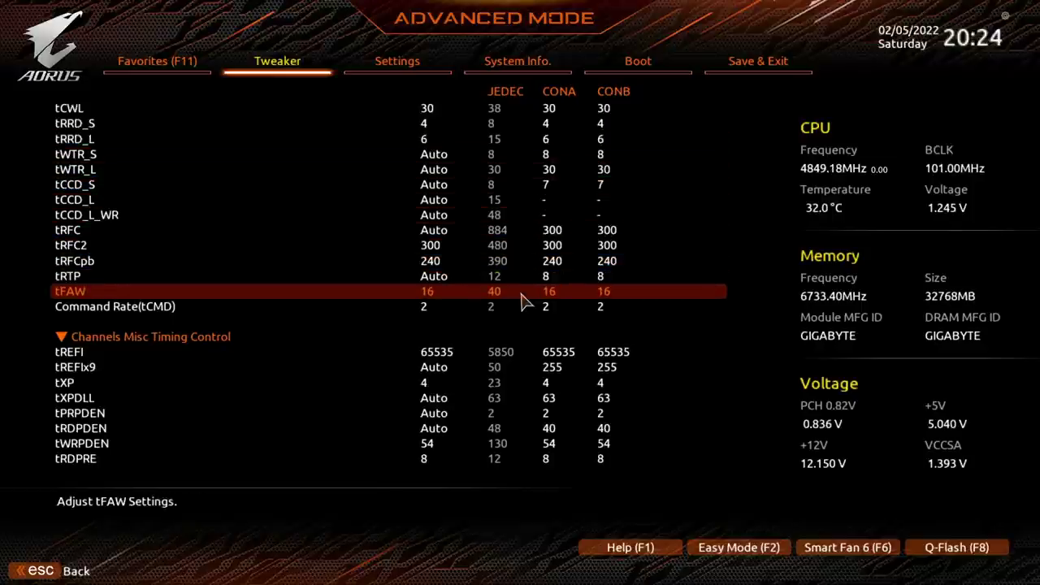
key(Up)
key(Up)
key(Up)
key(Up)
key(Up)
key(Up)
key(Up)
key(Up)
key(Up)
key(Up)
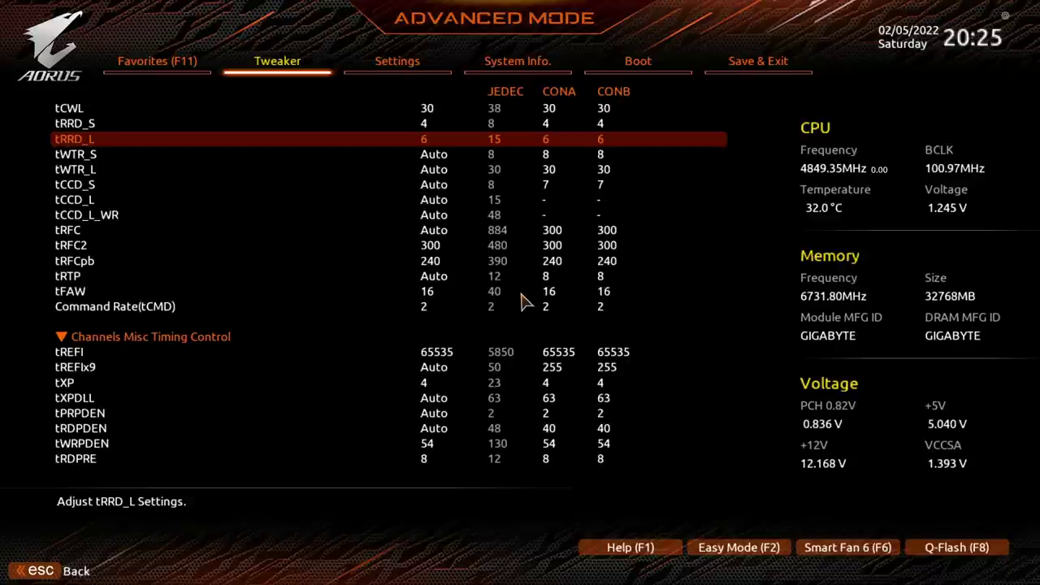
- Go through the timings below tRRD_L, from tWTR_S to tRTP, and examine the tFAW entry
key(Down)
key(Down)
key(Down)
key(Down)
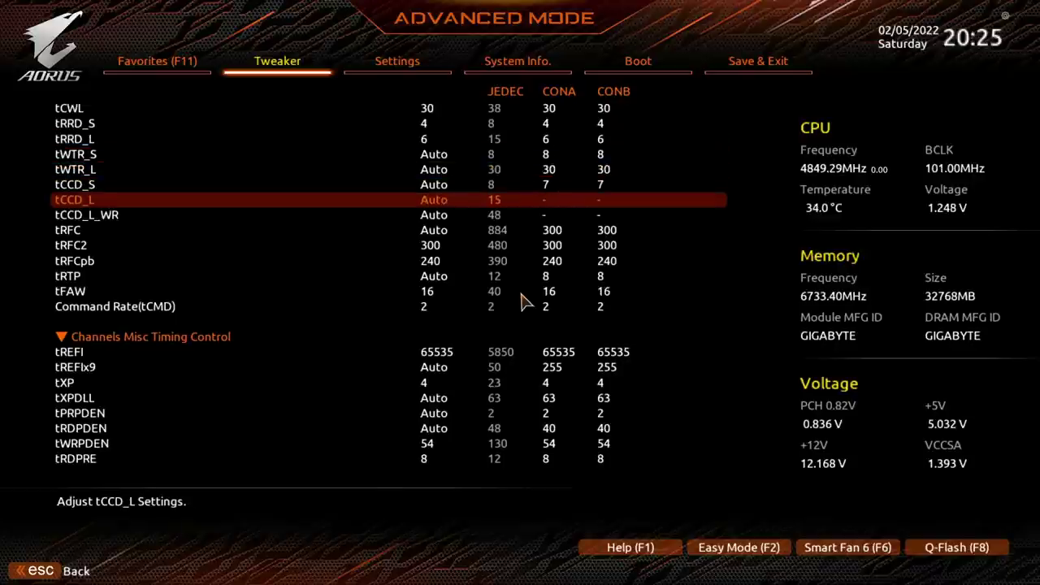
key(Down)
key(Down)
key(Down)
key(Down)
key(Down)
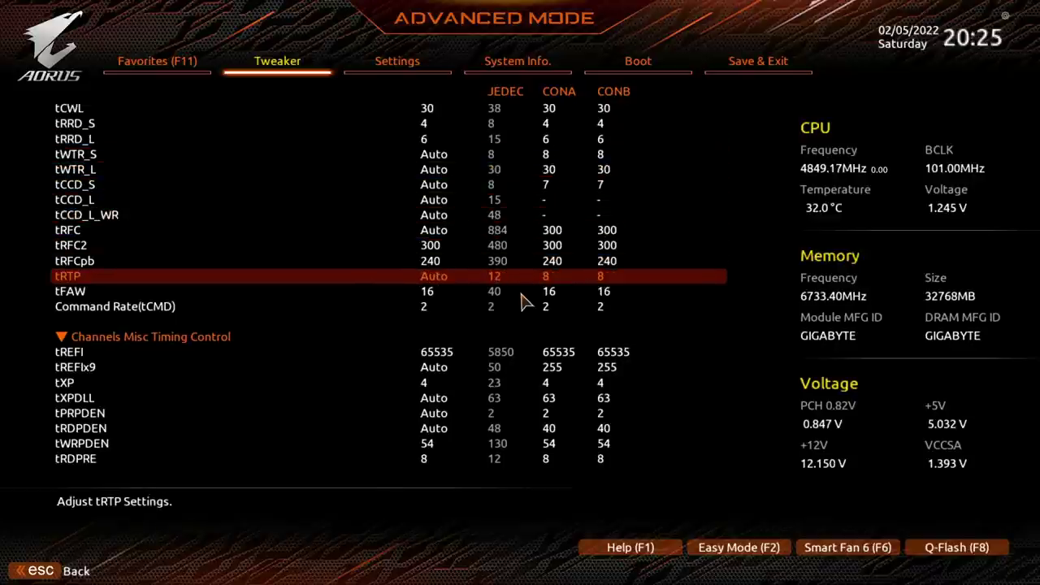
key(Down)
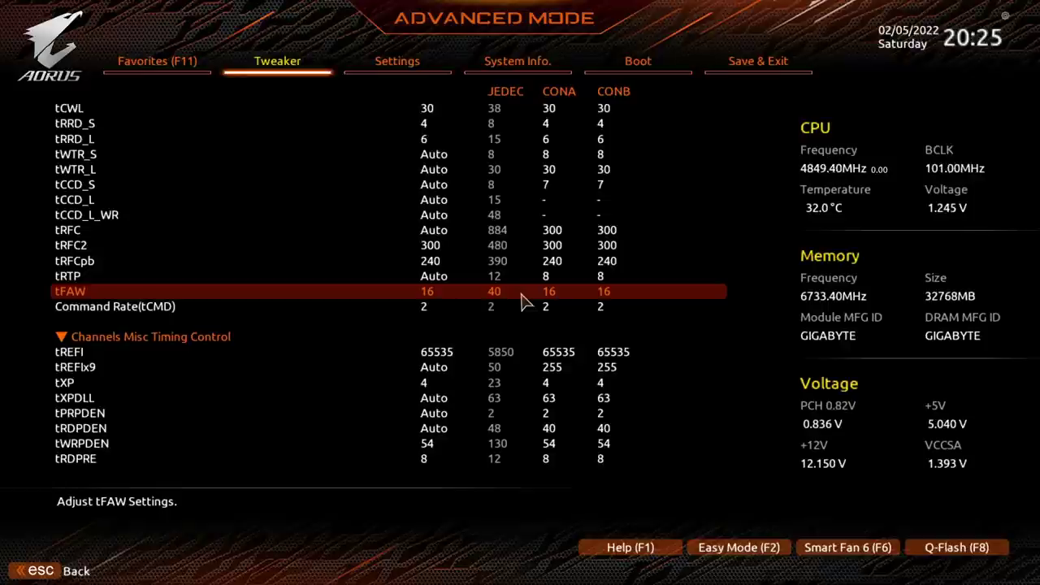
- Return to the tRRD_L entry and examine its setting
key(Up)
key(Up)
key(Up)
key(Up)
key(Up)
key(Up)
key(Up)
key(Up)
key(Up)
key(Up)
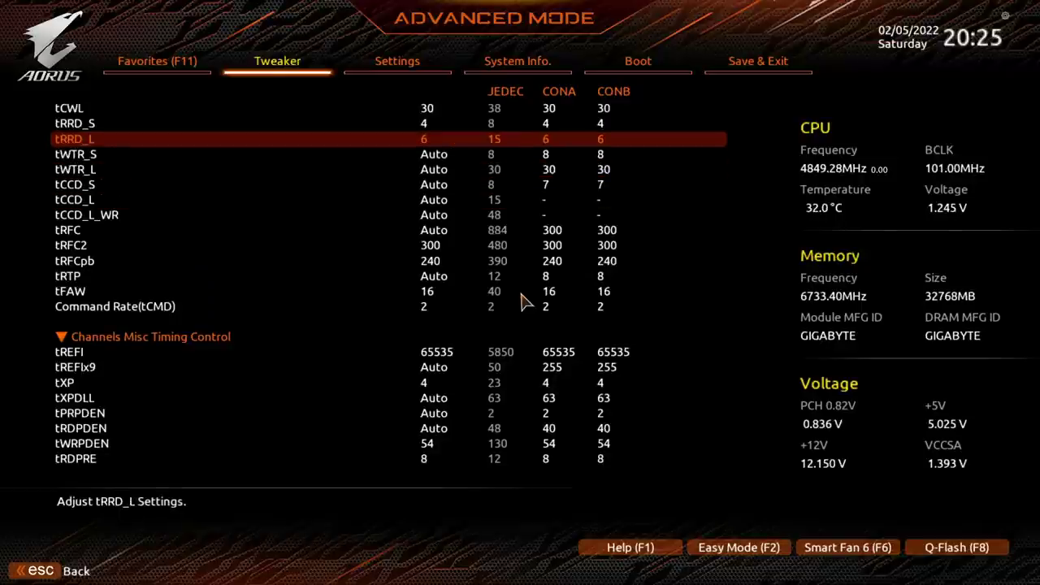
- Set the tFAW timing to 60
key(Down)
key(Down)
key(Down)
key(Down)
key(Down)
key(Down)
key(Down)
key(Down)
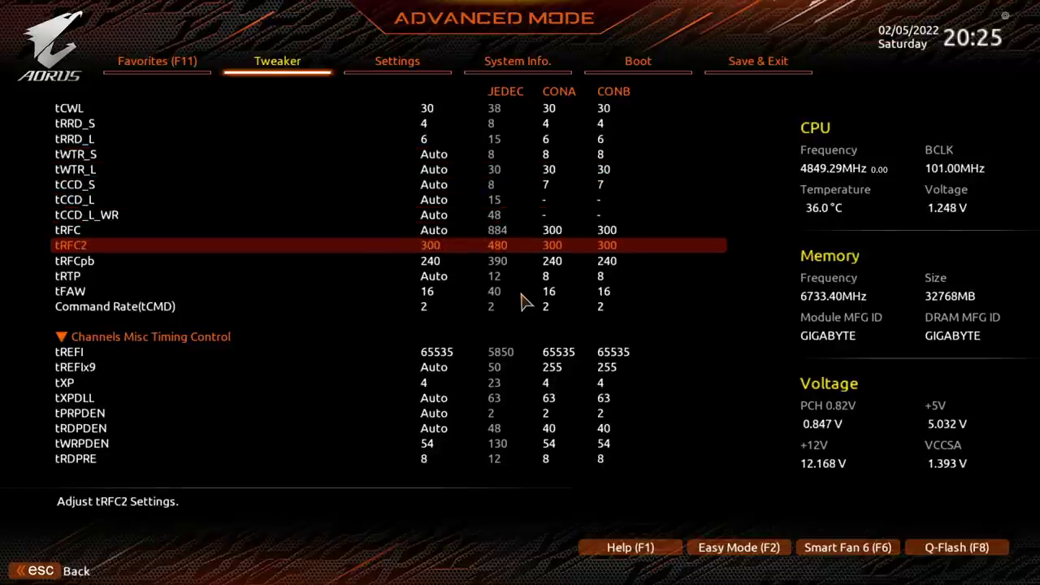
key(Down)
key(Down)
key(Down)
key(Down)
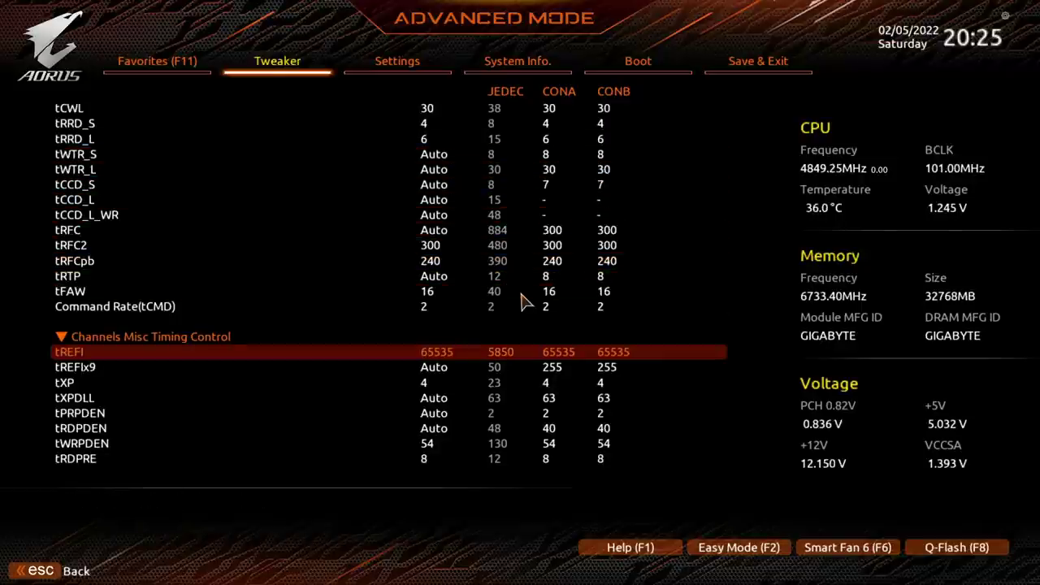
key(Up)
key(Up)
text(60)
- Set both the tRRD_S and tRRD_L timings to 15
key(Up)
key(Up)
key(Up)
key(Up)
key(Up)
key(Up)
key(Up)
key(Up)
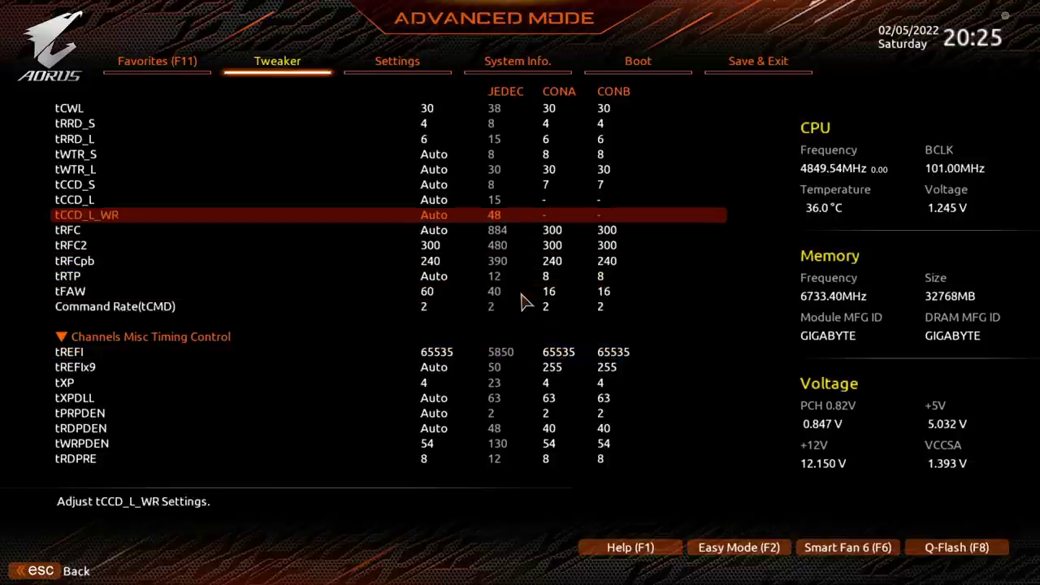
key(Up)
key(Up)
key(Up)
text(15)
key(Down)
text(15)
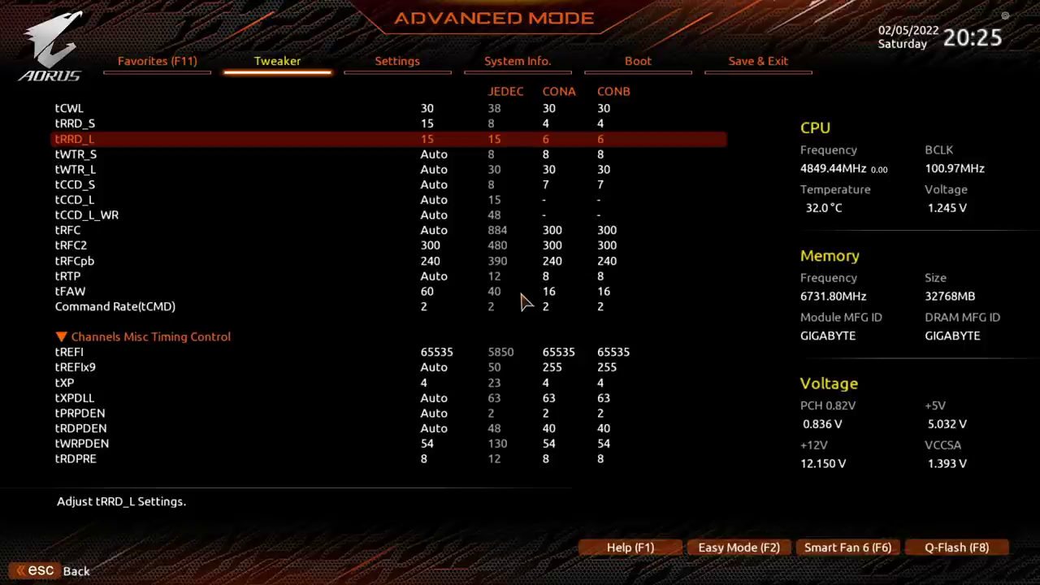
- Restore tRRD_S to 4 and tRRD_L to 6
key(Up)
text(4)
key(Down)
text(6)
- Set the tFAW timing back to 16 and review the entry
key(Down)
key(Down)
key(Down)
key(Down)
key(Down)
key(Down)
key(Down)
key(Down)
key(Down)
key(Down)
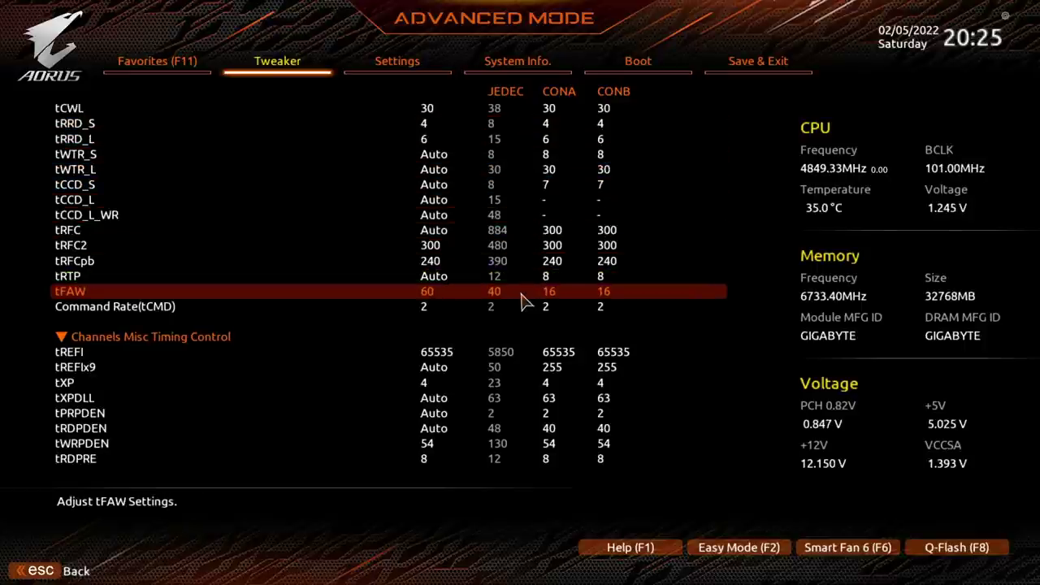
text(16)
key(Up)
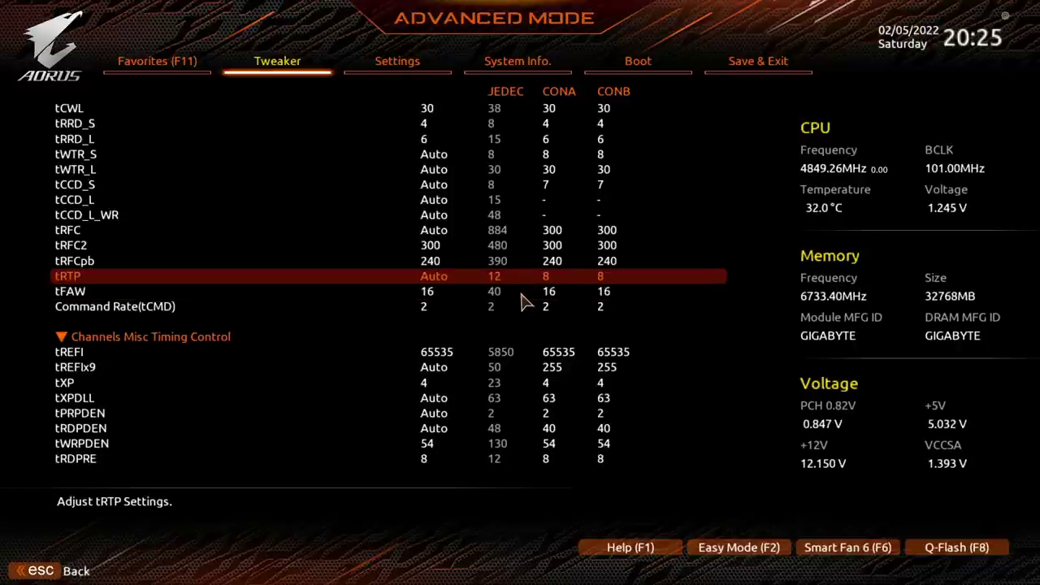
key(Down)
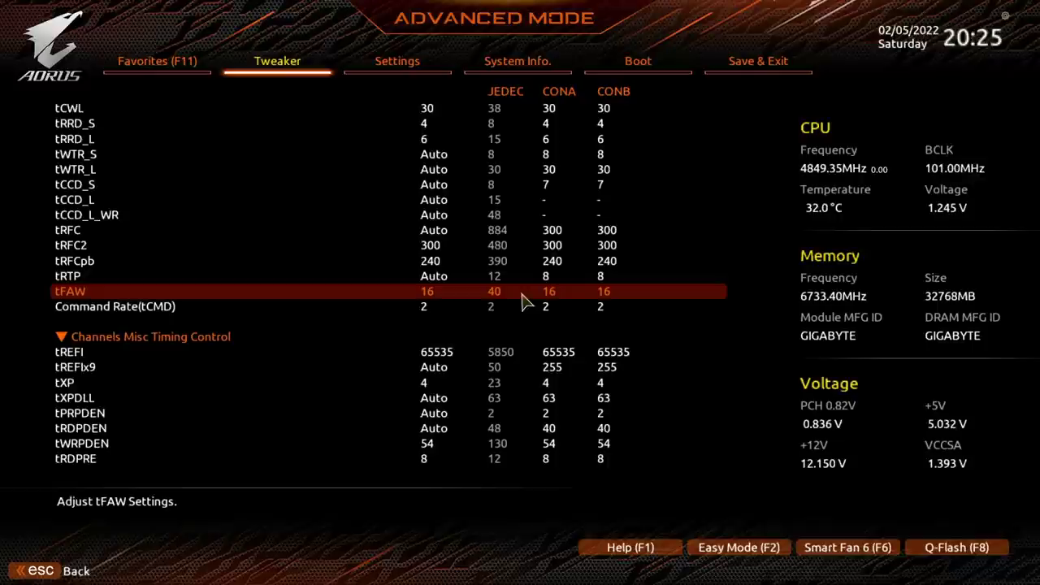
- Examine Command Rate and the tREFI and tREFIx9 timings under Channels Misc Timing Control
key(Down)
key(Down)
key(Up)
key(Up)
key(Down)
key(Down)
key(Down)
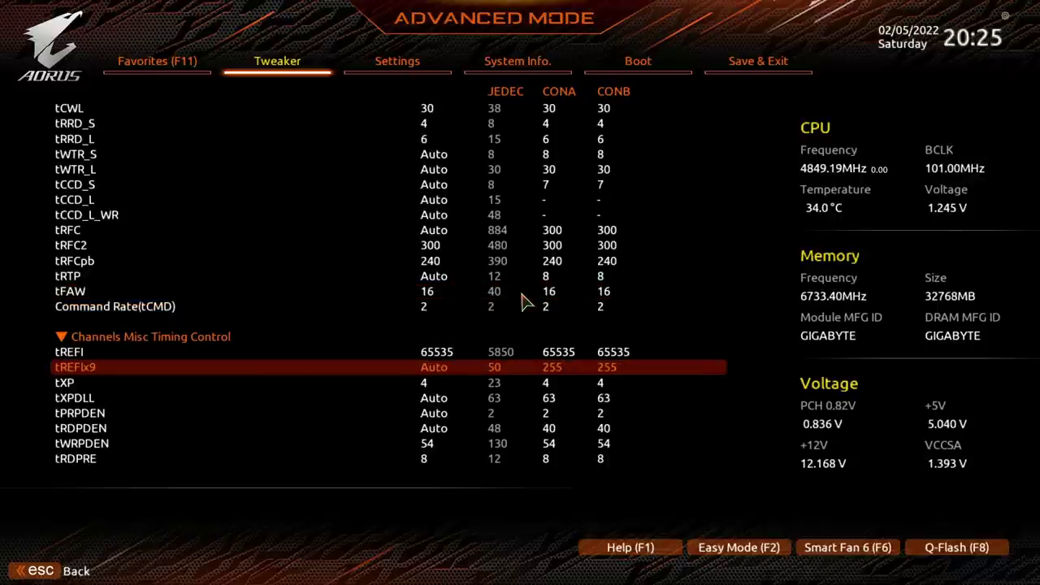
key(Up)
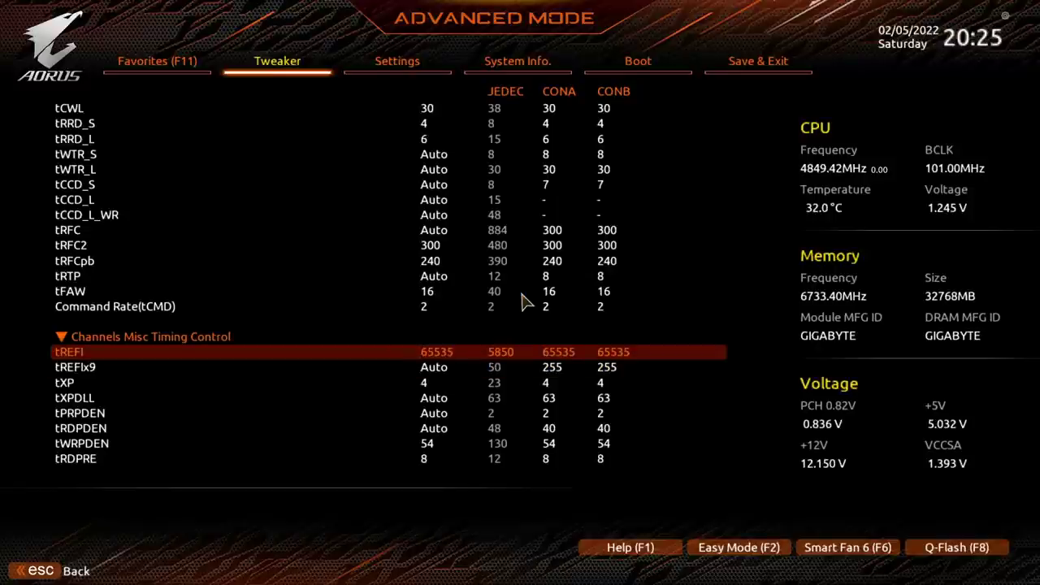
- Examine the power-down timings from tXP and tXPDLL through tRDPRE under Channels Misc Timing Control
key(Down)
key(Down)
key(Down)
key(Down)
key(Down)
key(Down)
key(Down)
key(Down)
key(Down)
key(Down)
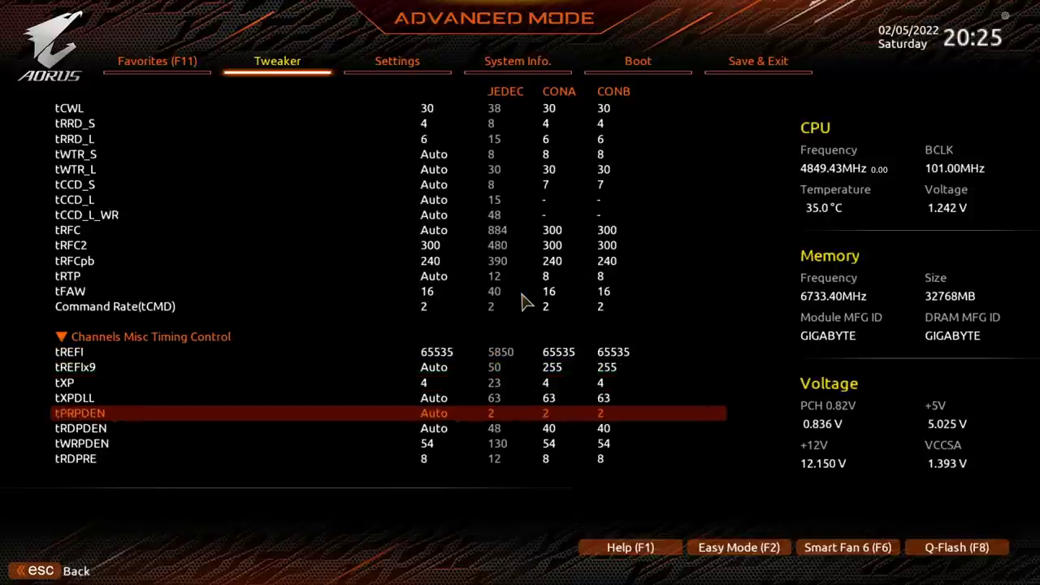
key(Up)
key(Up)
key(Down)
key(Down)
key(Up)
key(Up)
key(Up)
key(Up)
key(Up)
key(Up)
key(Up)
key(Up)
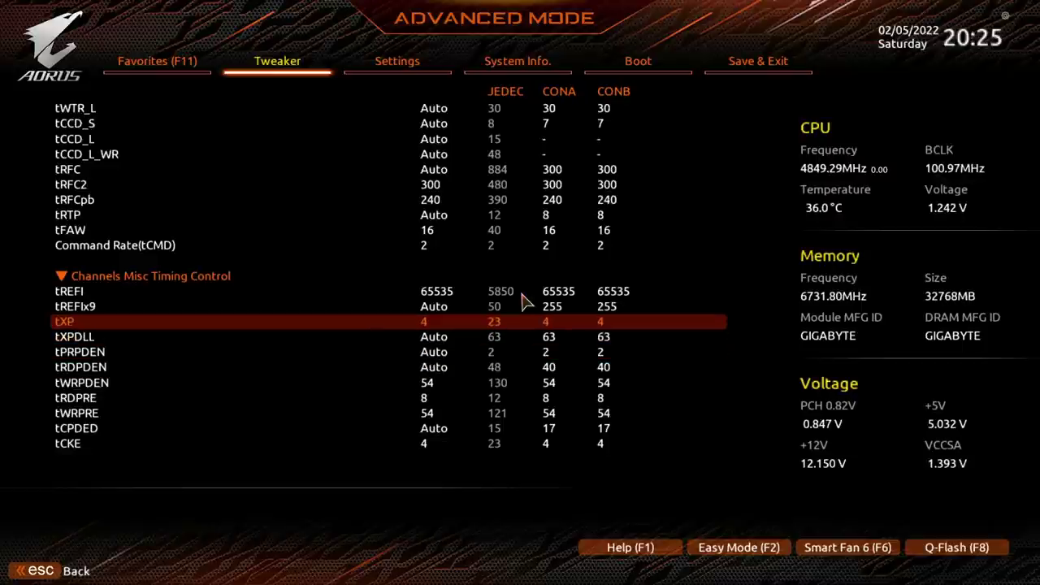
key(Down)
key(Up)
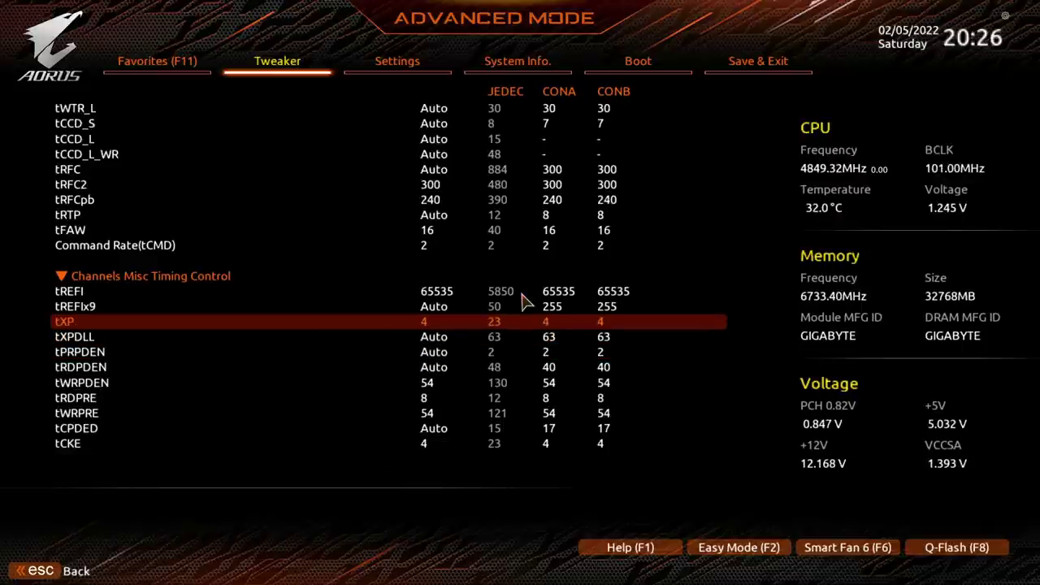
- Review the remaining misc timings from tXPDLL down to tCKE, tXSDLL, tXS Offset and tMOD
key(Down)
key(Down)
key(Down)
key(Down)
key(Down)
key(Down)
key(Down)
key(Down)
key(Down)
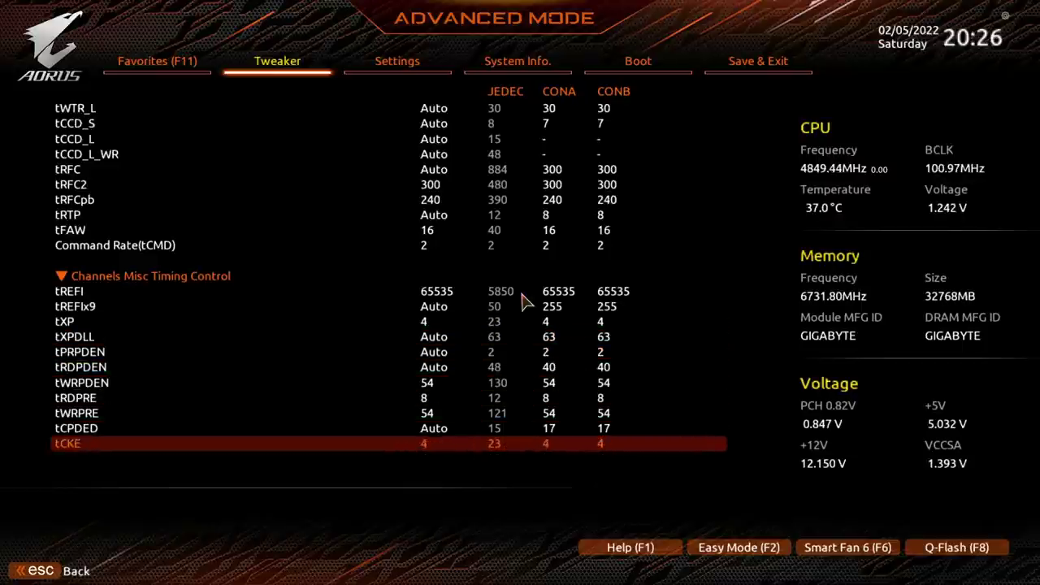
key(Up)
key(Up)
key(Down)
key(Down)
key(Down)
key(Down)
key(Down)
key(Down)
key(Down)
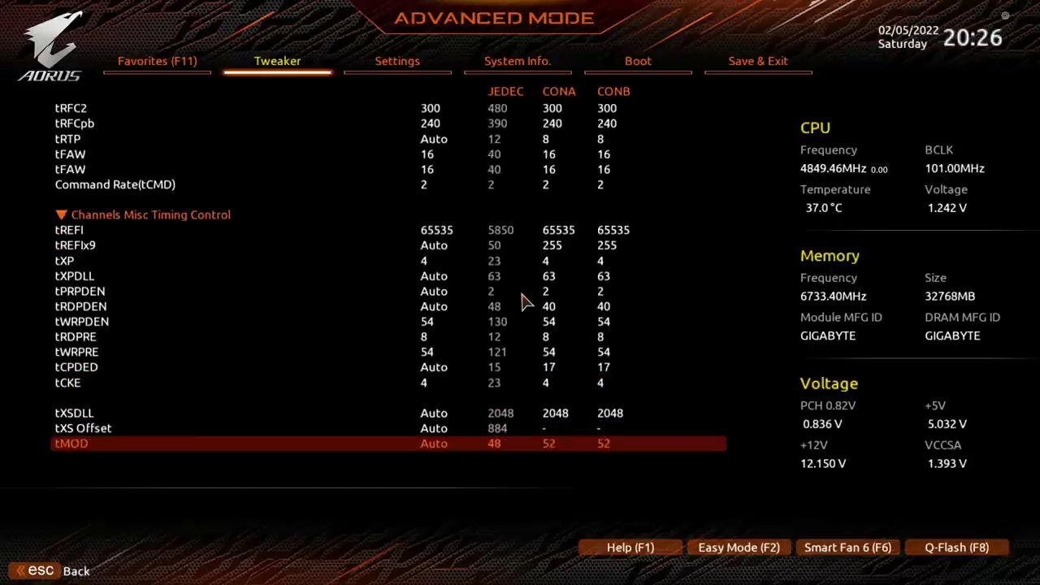
- Survey the tRDRD, tRDWR and tWRWR turnaround timings and return to tRDRD_sg
key(Down)
key(Down)
key(Down)
key(Down)
key(Down)
key(Down)
key(Down)
key(Down)
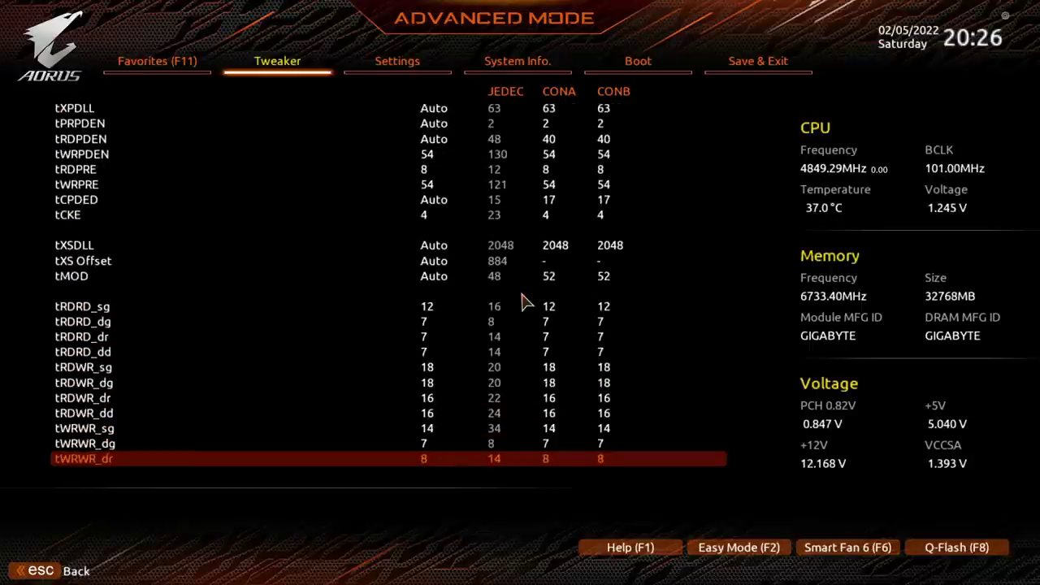
key(Up)
key(Up)
key(Up)
key(Up)
key(Up)
key(Up)
key(Up)
key(Up)
key(Up)
key(Up)
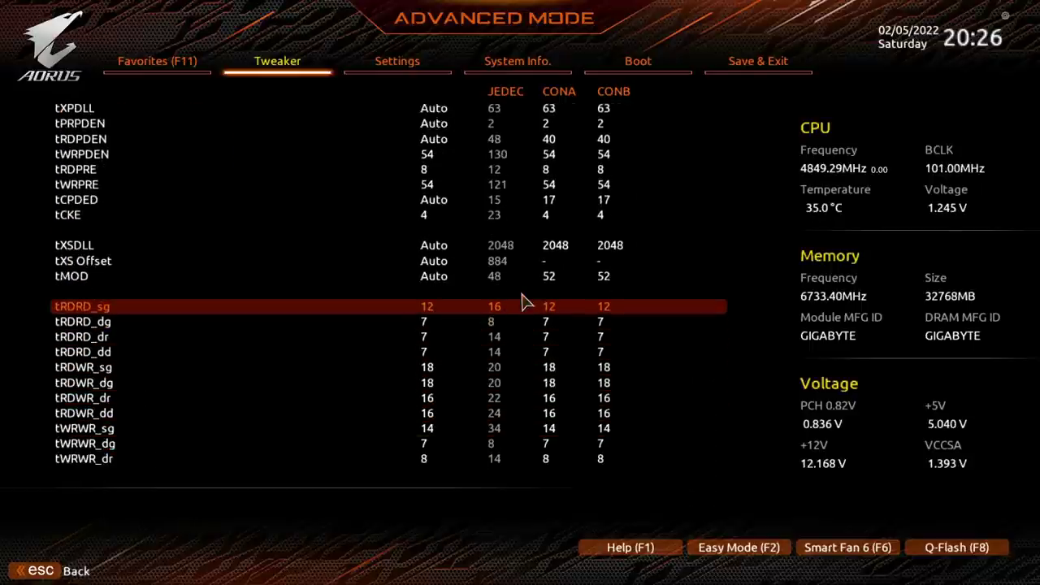
- Try tRDRD_sg at 11 and return it to 12
key(Down)
key(Down)
key(Down)
key(Up)
key(Up)
key(Up)
text(11)
key(Down)
key(Up)
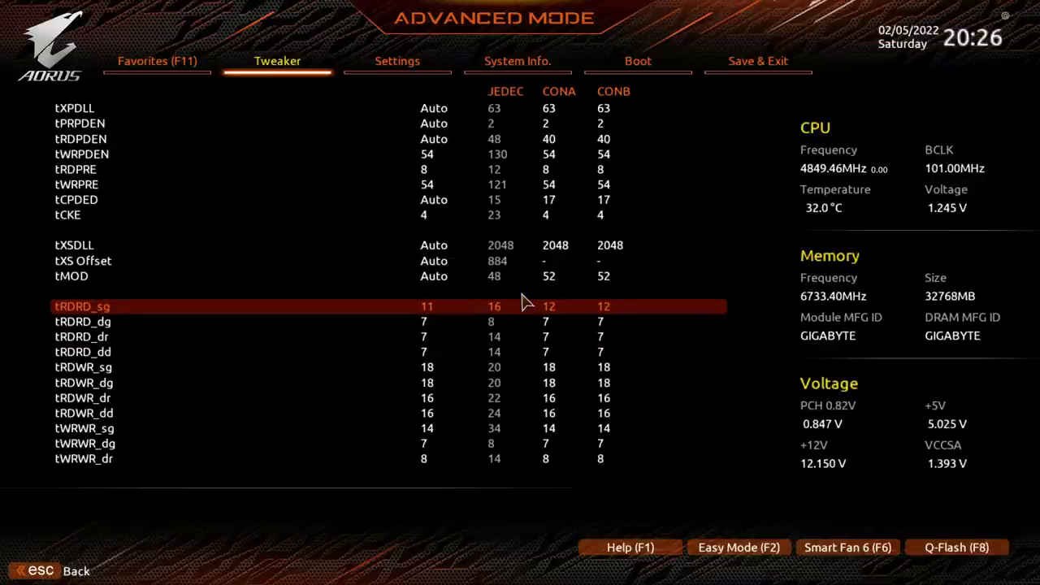
text(12)
key(Down)
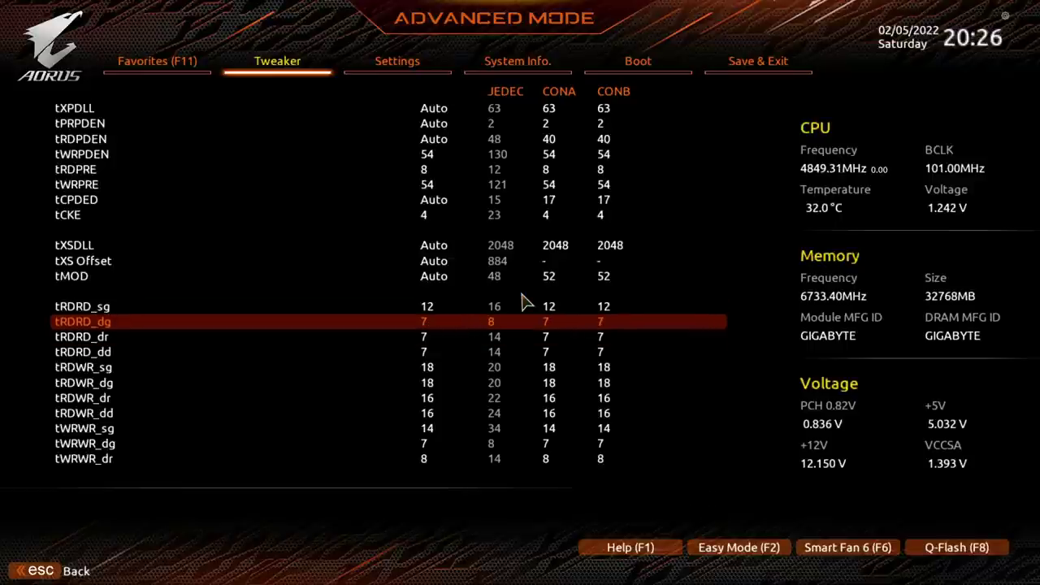
- Try tRDRD_dg at 6 and return it to 7
text(6)
key(Down)
key(Up)
text(7)
key(Up)
- Examine the tRDRD_dr and tRDRD_dd timings alongside the neighbouring tRDRD and tRDWR entries
key(Down)
key(Down)
key(Down)
key(Down)
key(Down)
key(Down)
key(Down)
key(Down)
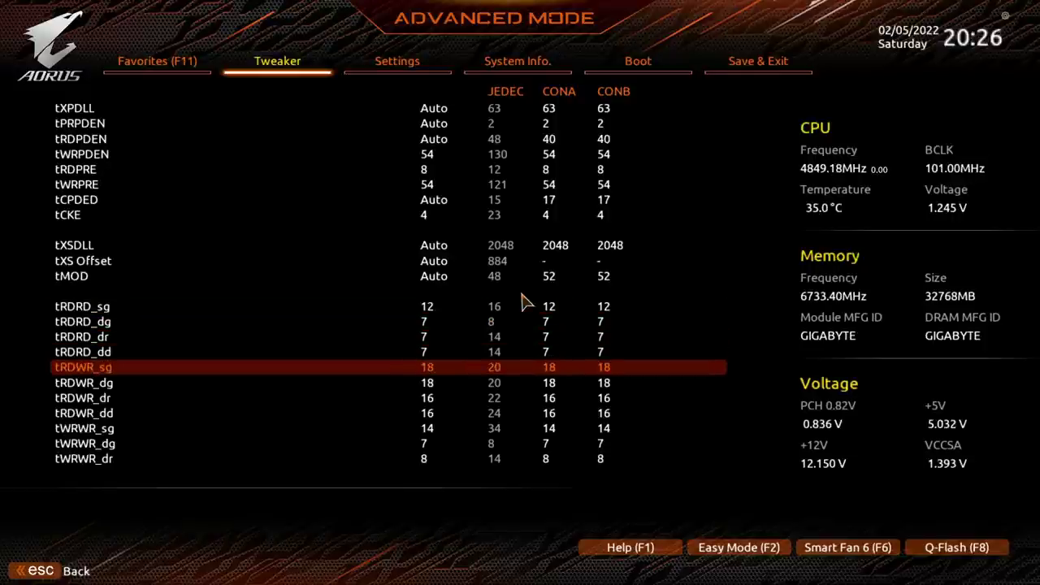
key(Up)
key(Down)
key(Up)
key(Up)
key(Up)
key(Up)
key(Down)
key(Down)
key(Up)
key(Up)
key(Up)
key(Up)
- Set both the tRDRD_dr and tRDRD_dd timings to Auto
text(a)
key(Down)
text(a)
key(Down)
key(Up)
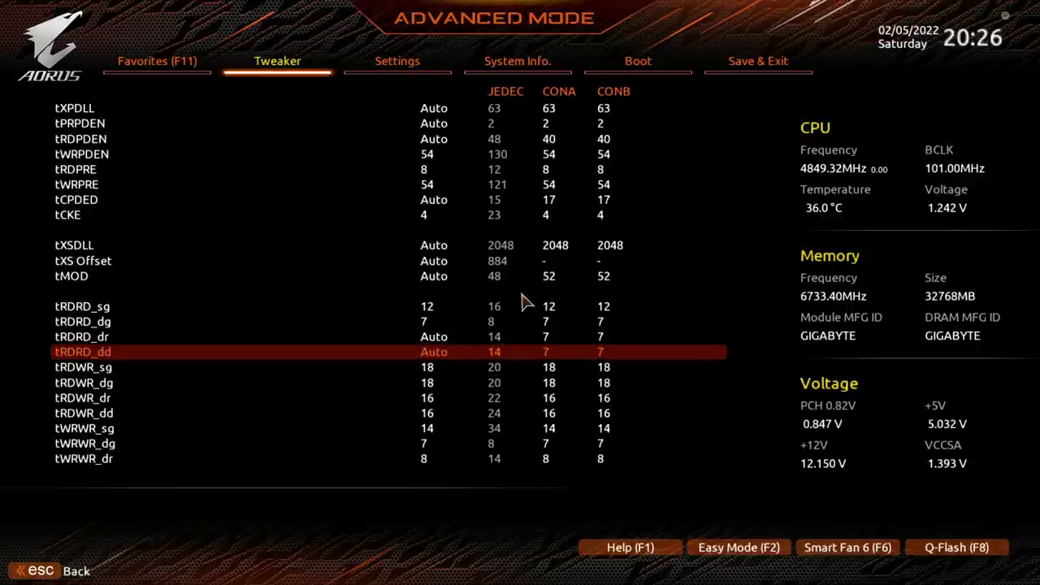
key(Up)
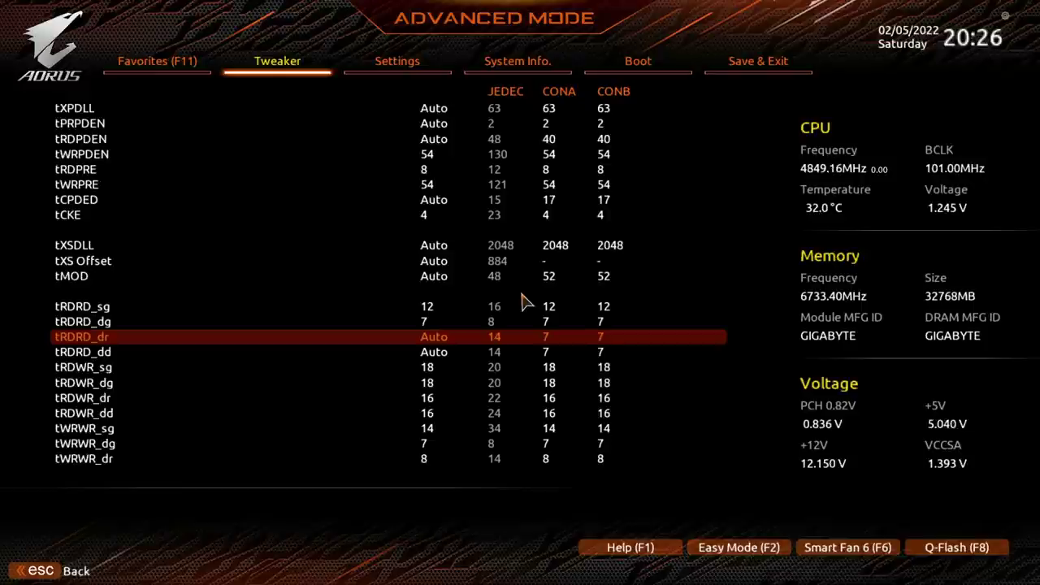
- Restore tRDRD_dr and tRDRD_dd to 7
text(67)
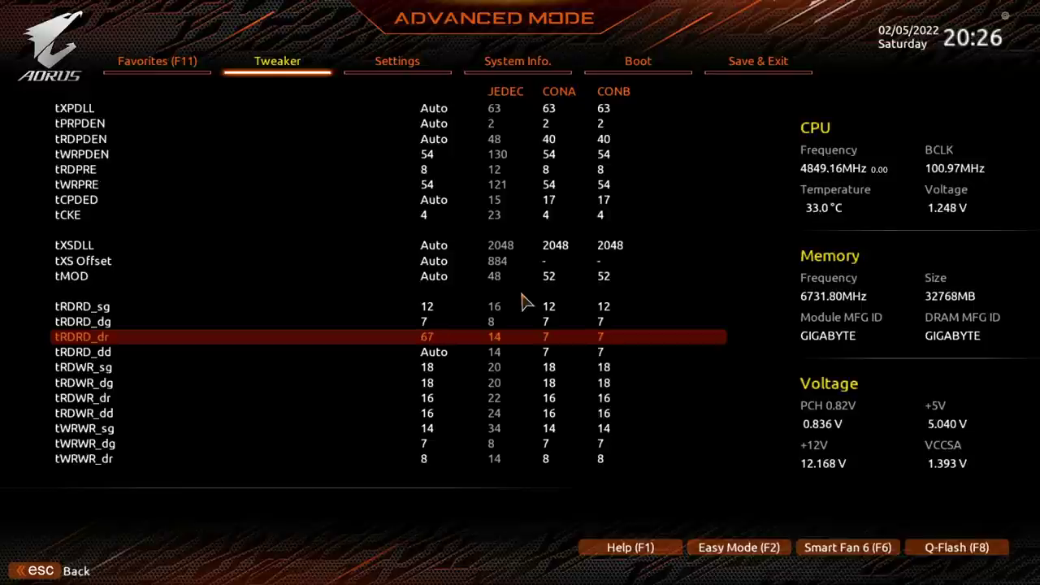
key(Down)
text(7)
key(Down)
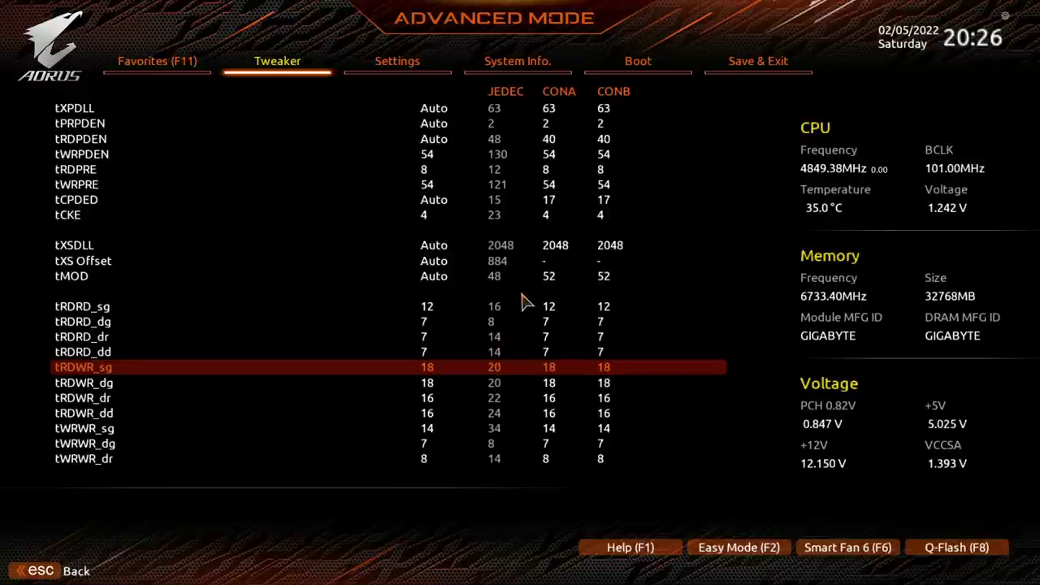
- Set tRDRD_dr and tRDRD_dd to 4, correcting a mistaken entry of 1 for tRDRD_dr
key(Up)
key(Up)
text(1)
key(Down)
text(4)
key(Down)
key(Up)
key(Up)
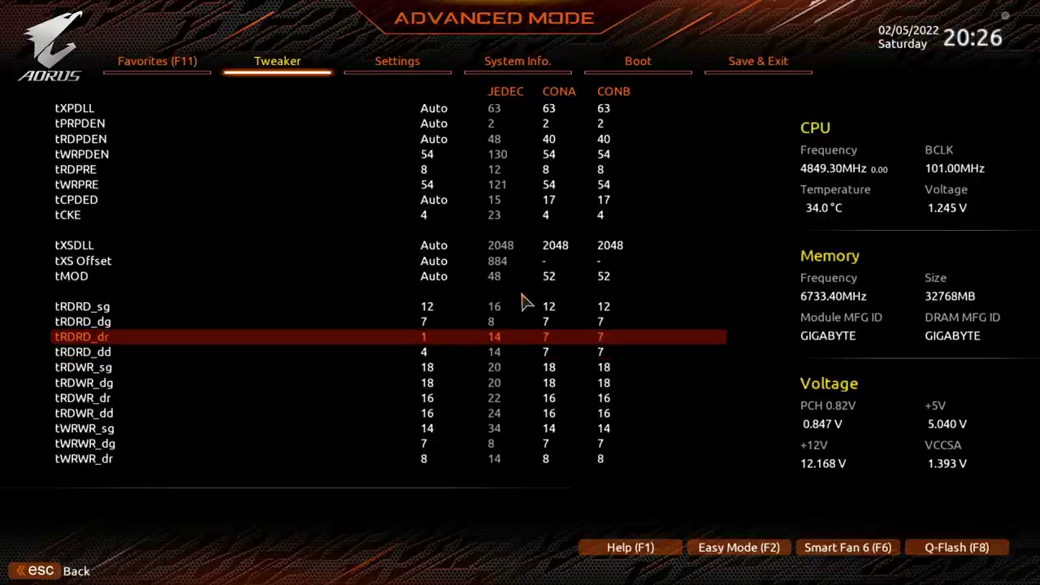
text(4)
key(Down)
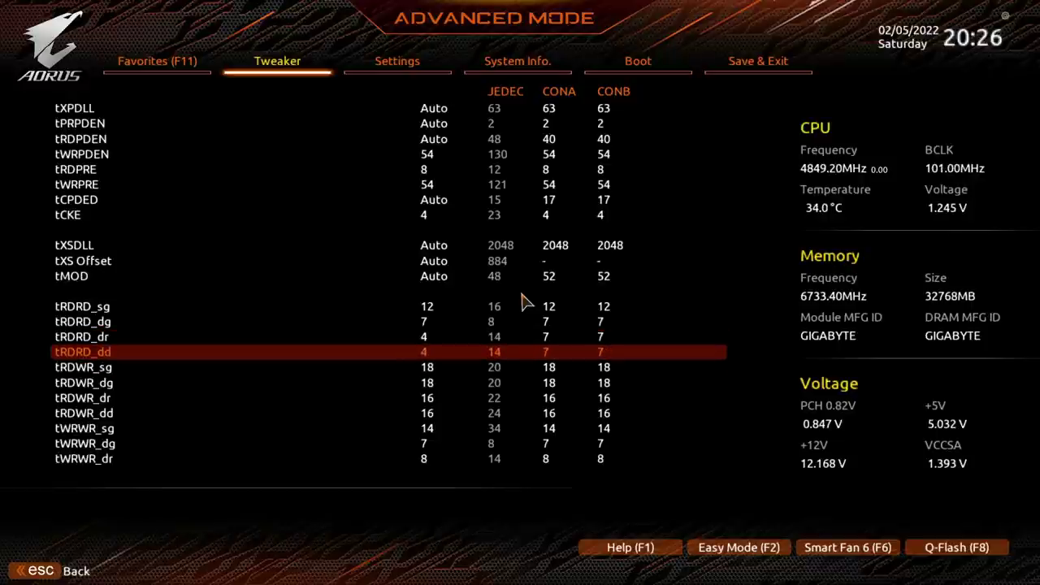
- Switch tRDRD_dr and tRDRD_dd back to Auto and review the tRDRD_dr entry
key(Up)
text(a)
key(Down)
text(a)
key(Down)
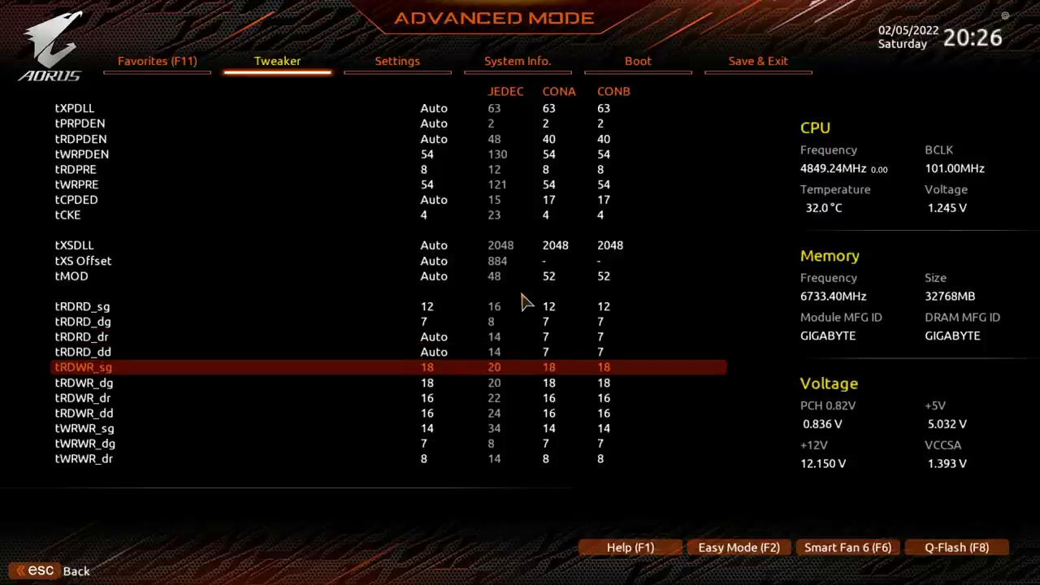
key(Up)
key(Up)
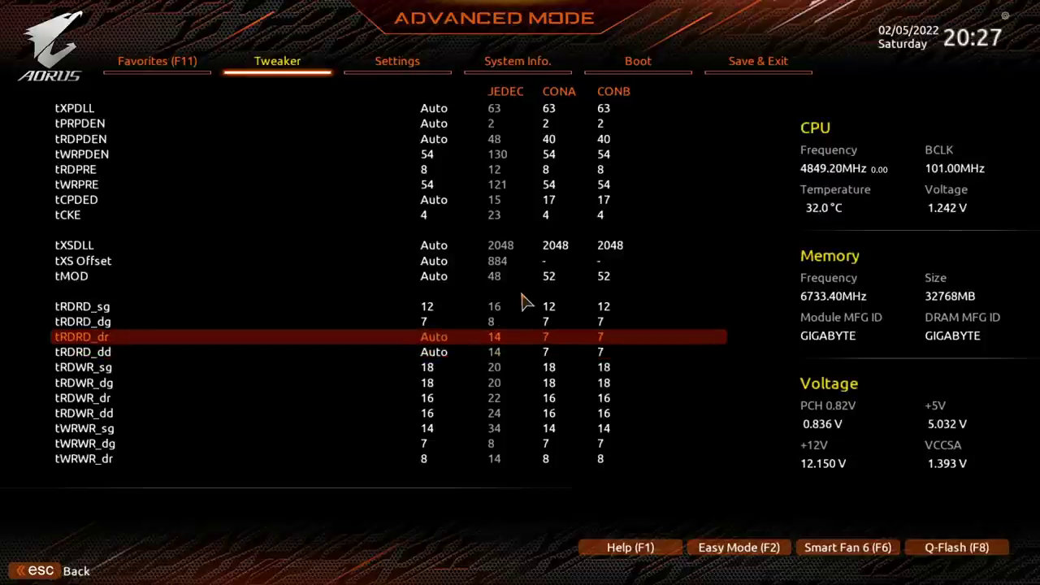
- Set tRDRD_dr and tRDRD_dd back to 7 in place of Auto
text(7)
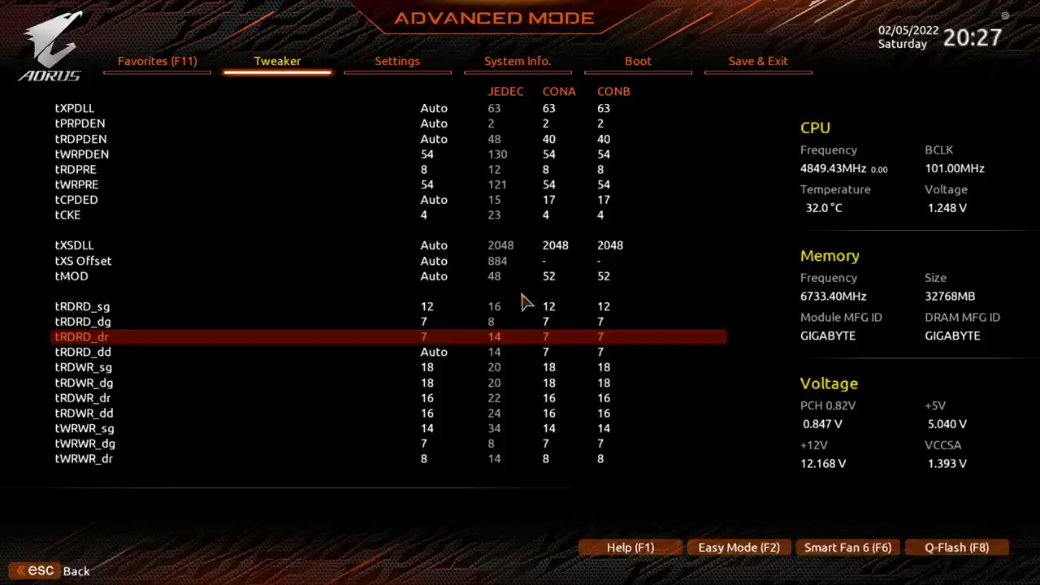
key(Down)
text(7)
key(Down)
- Examine the four tRDWR timings (sg, dg, dr and dd) and the tWRWR timings listed below them
key(Down)
key(Down)
key(Down)
key(Up)
key(Up)
key(Up)
key(Down)
key(Up)
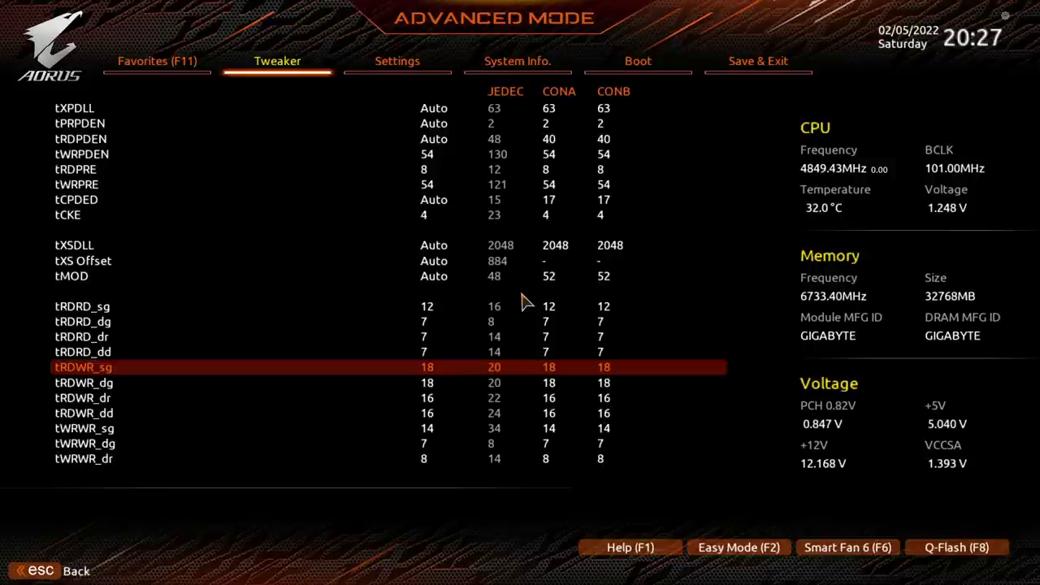
key(Down)
key(Down)
key(Down)
key(Down)
key(Up)
key(Up)
key(Up)
key(Up)
key(Down)
key(Down)
key(Down)
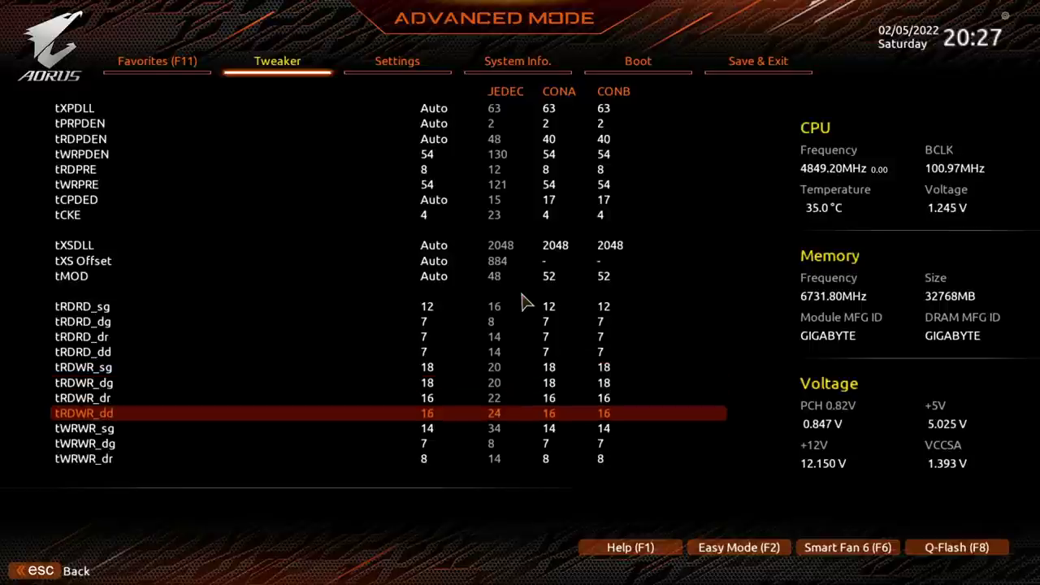
key(Up)
key(Up)
key(Up)
key(Down)
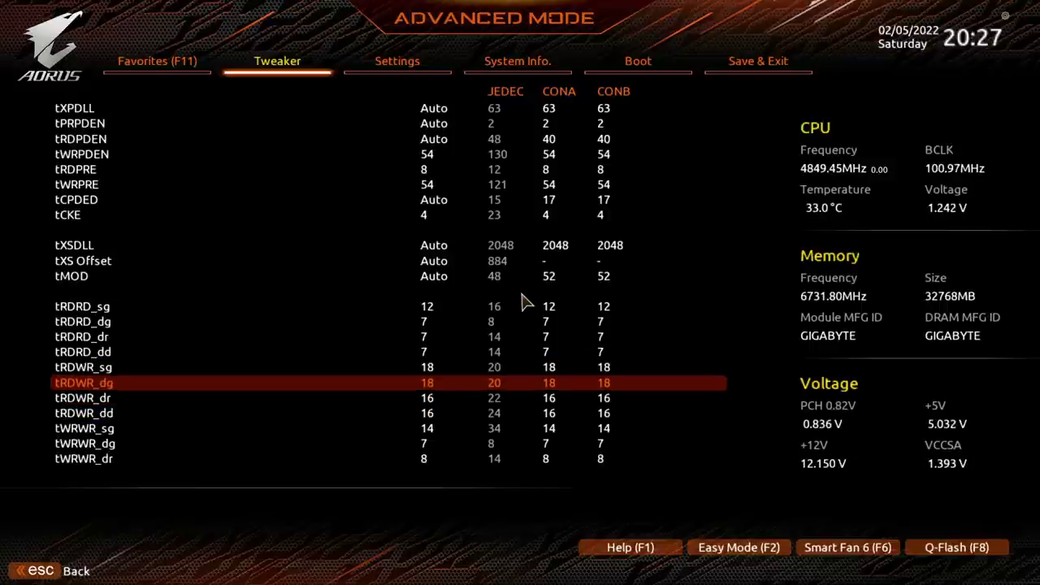
key(Down)
key(Down)
key(Down)
key(Down)
key(Down)
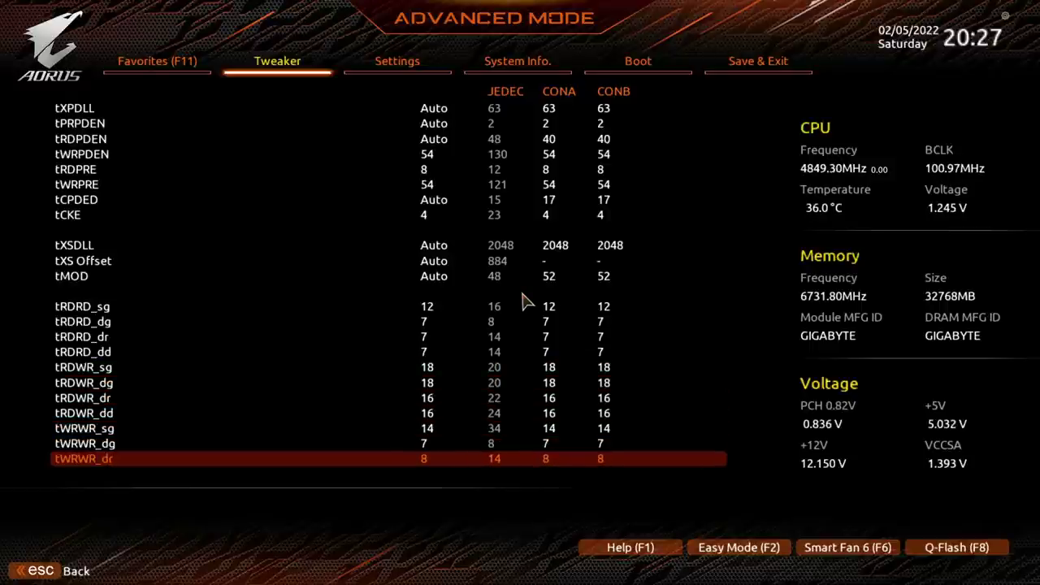
- Try tWRWR_sg at 12 and set it back to 14
key(Down)
key(Down)
key(Down)
key(Up)
key(Up)
key(Up)
key(Up)
key(Up)
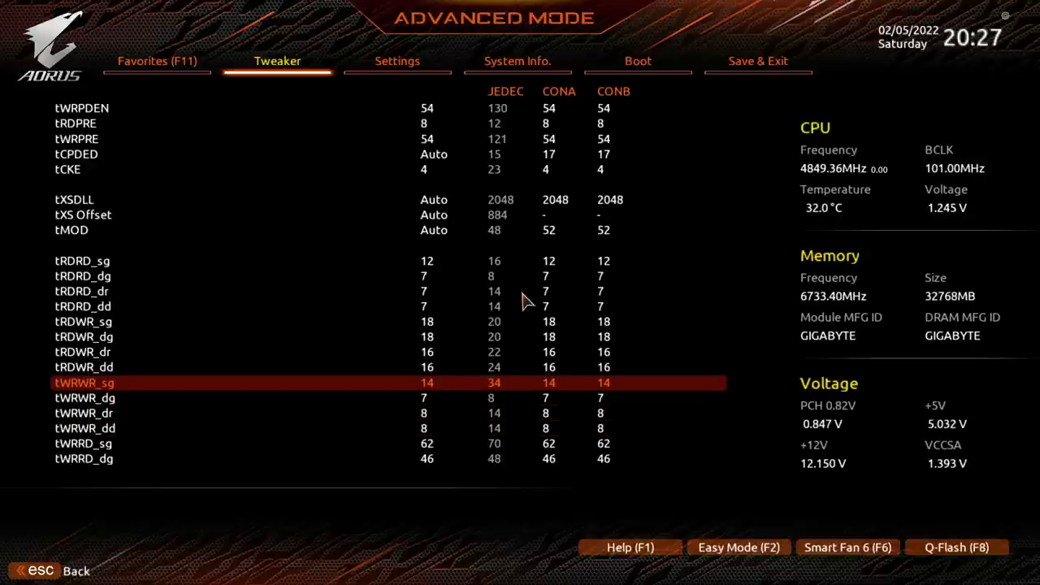
text(1)
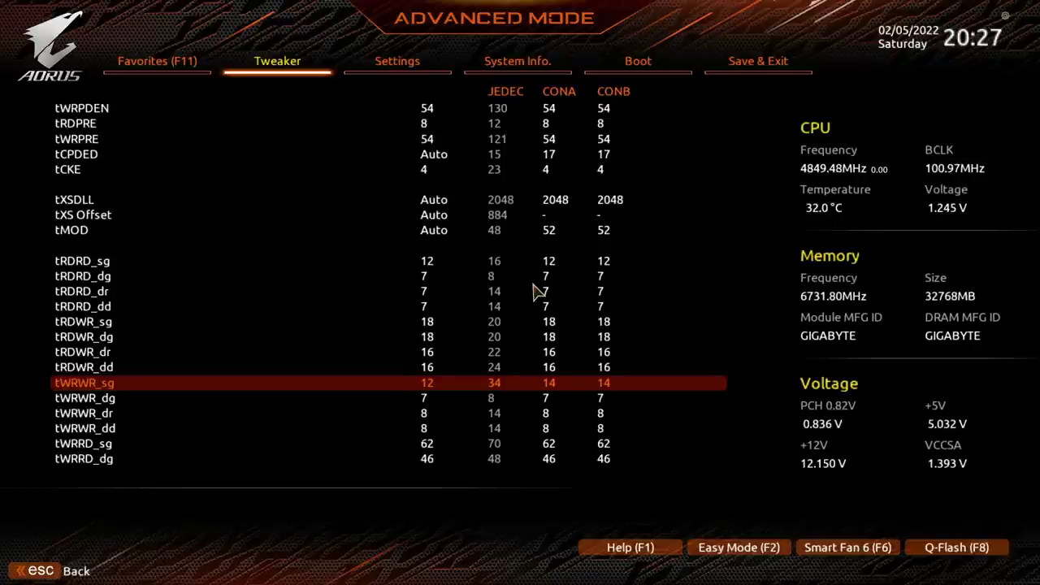
text(14)
key(Down)
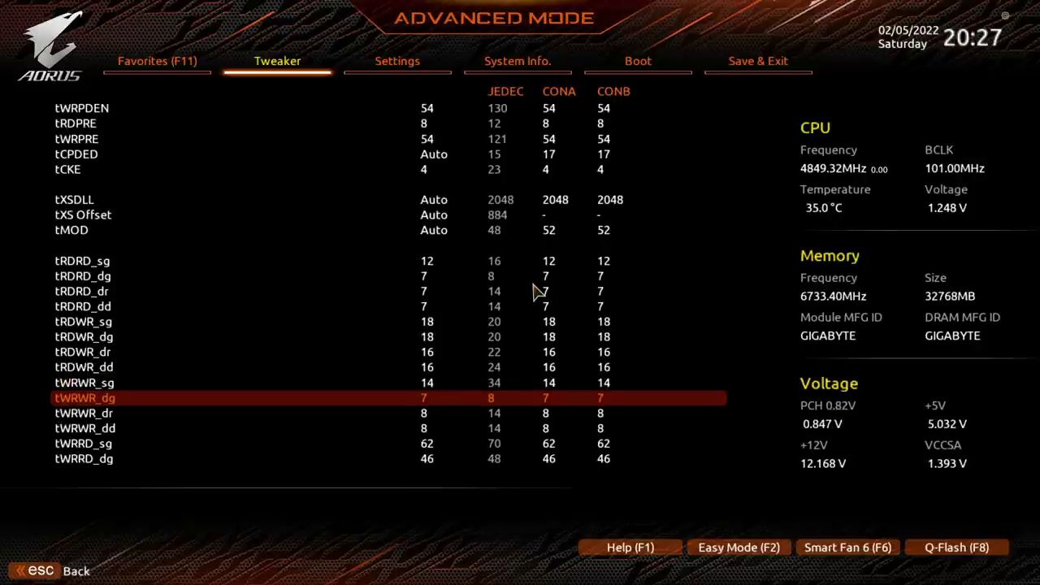
key(Up)
key(Up)
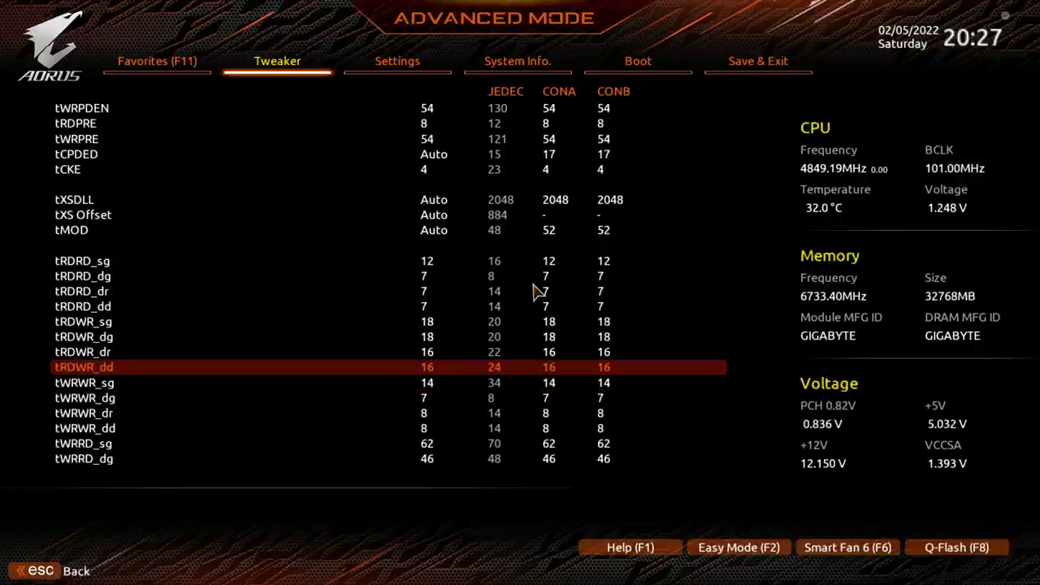
- Examine the four tWRRD timings, comparing the sg and dg entries with the dr and dd entries
key(Down)
key(Down)
key(Down)
key(Down)
key(Down)
key(Down)
key(Down)
key(Down)
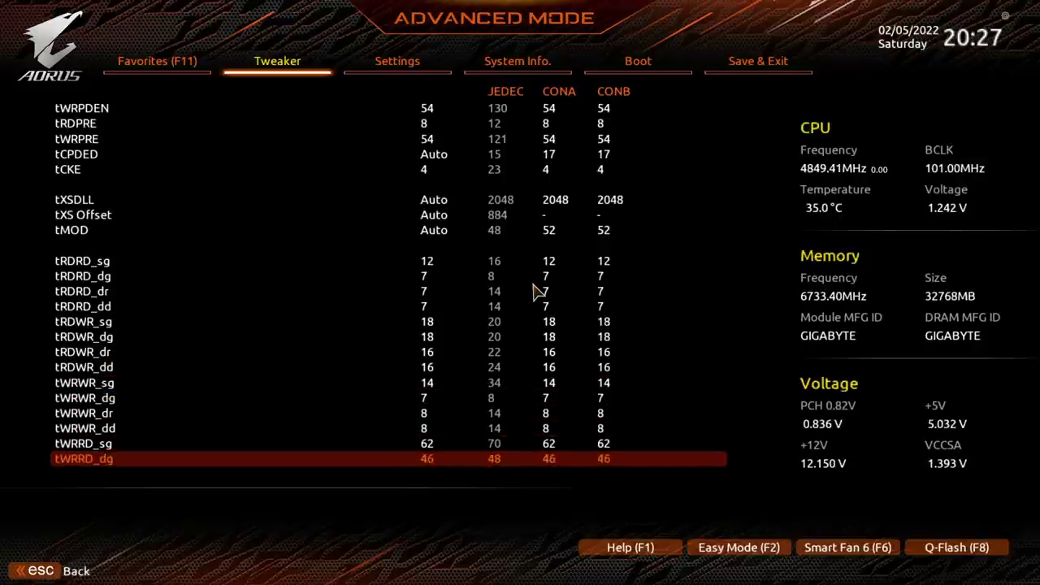
key(Up)
key(Up)
key(Up)
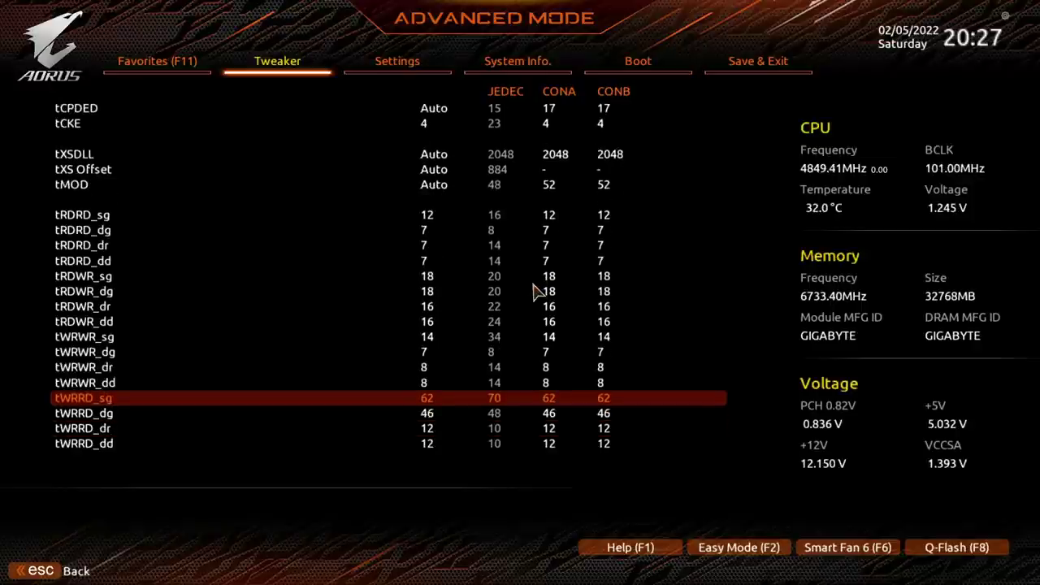
key(Down)
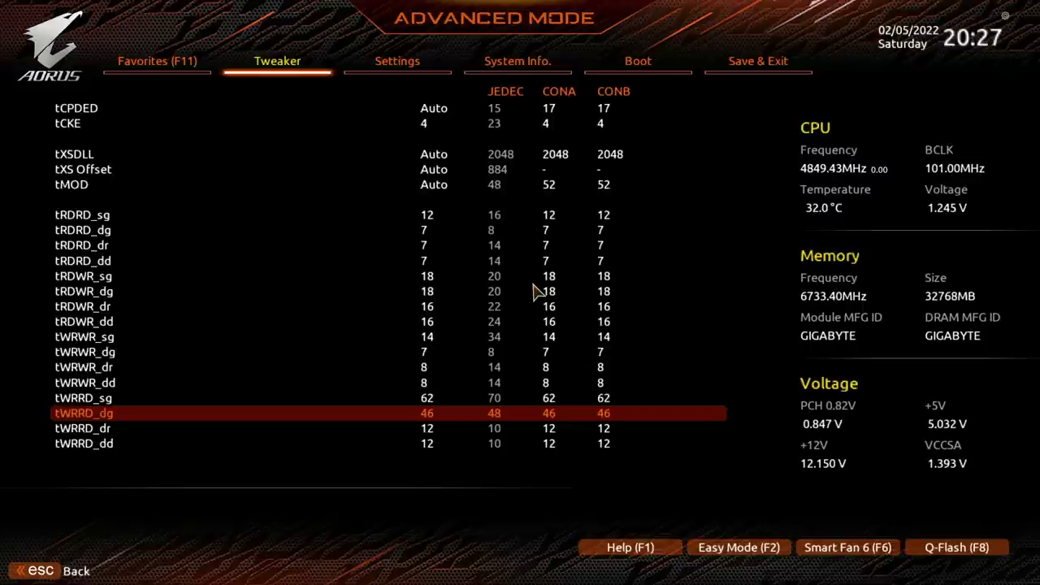
key(Up)
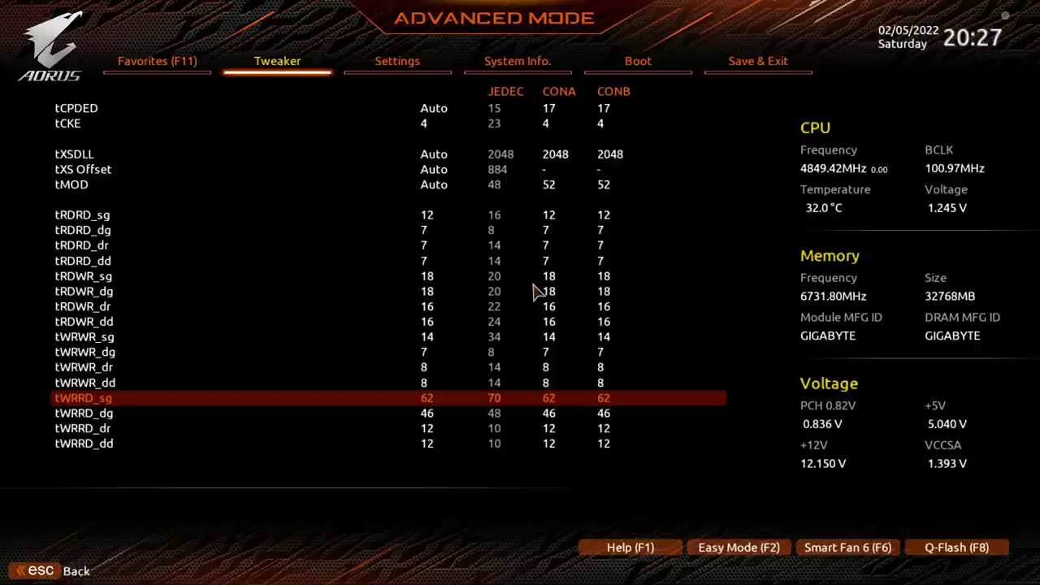
key(Down)
key(Down)
key(Down)
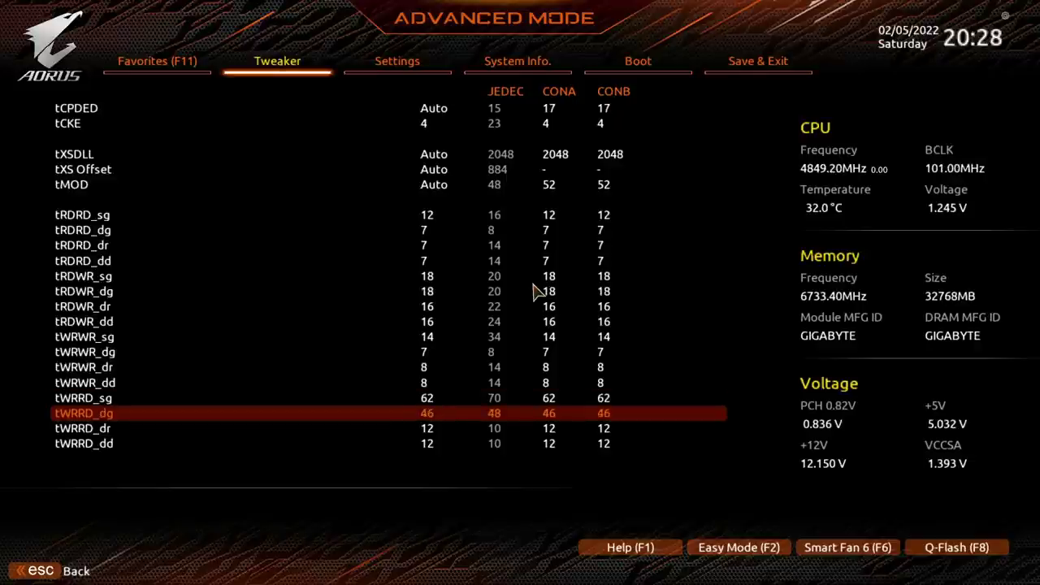
- Look through the Round Trip Latency entries below the tWRRD timings, down to RttNomRd for CONA
key(Down)
key(Down)
key(Down)
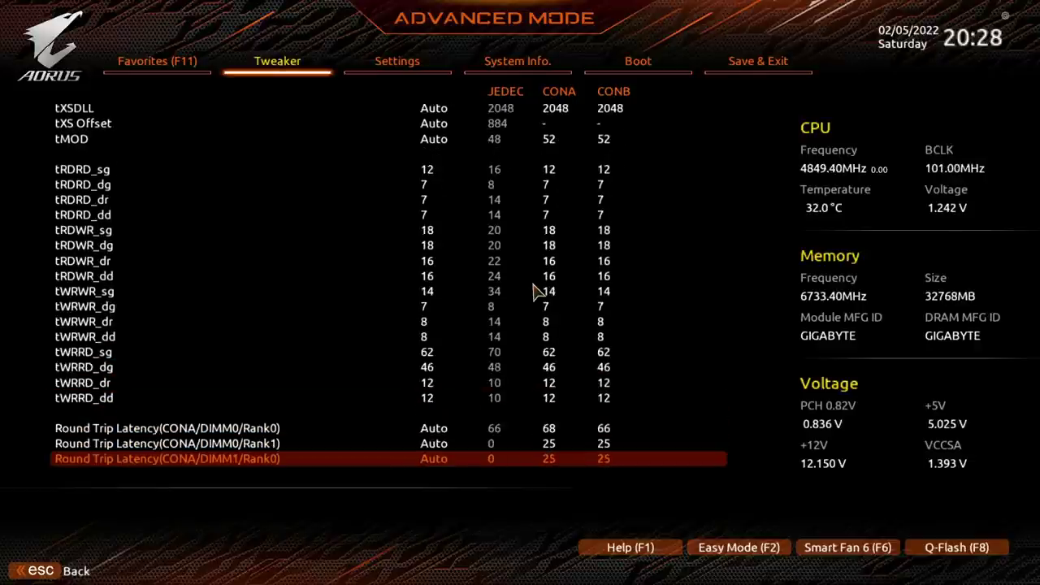
key(Down)
key(Up)
key(Up)
key(Down)
key(Down)
key(Down)
key(Down)
key(Down)
key(Down)
key(Down)
key(Down)
key(Down)
key(Down)
key(Down)
key(Down)
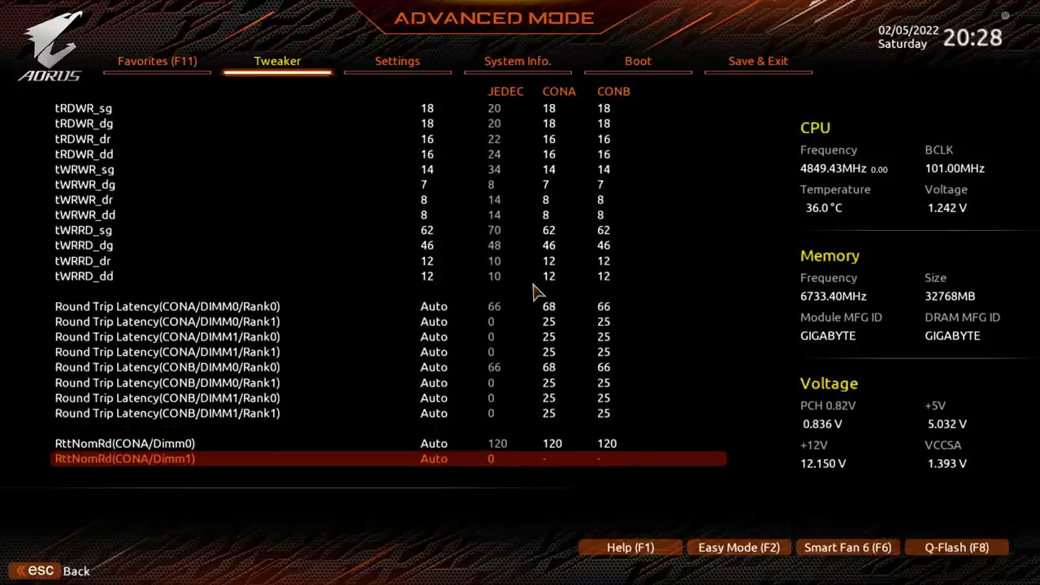
- Examine the Round Trip Latency entry for CONA/DIMM0/Rank0 against its JEDEC, CONA and CONB columns
key(Up)
key(Up)
key(Up)
key(Up)
key(Up)
key(Up)
key(Up)
key(Up)
key(Up)
key(Up)
key(Up)
key(Up)
key(Up)
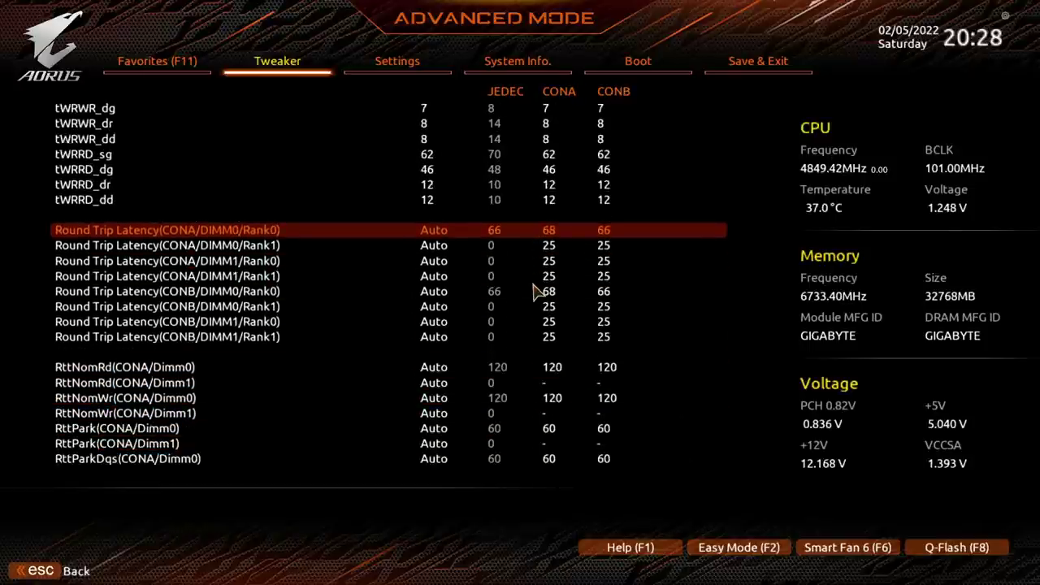
key(Down)
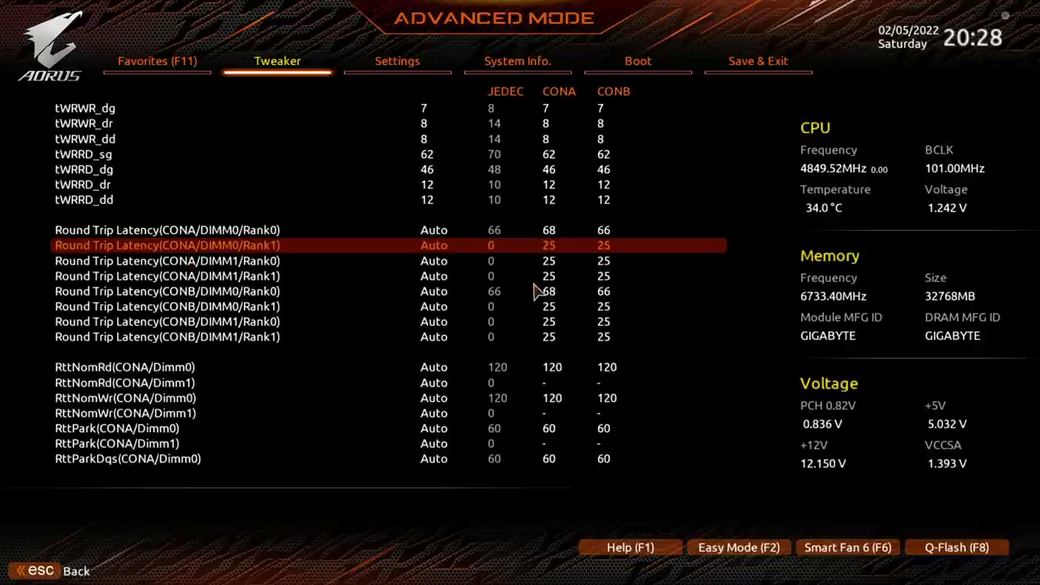
key(Up)
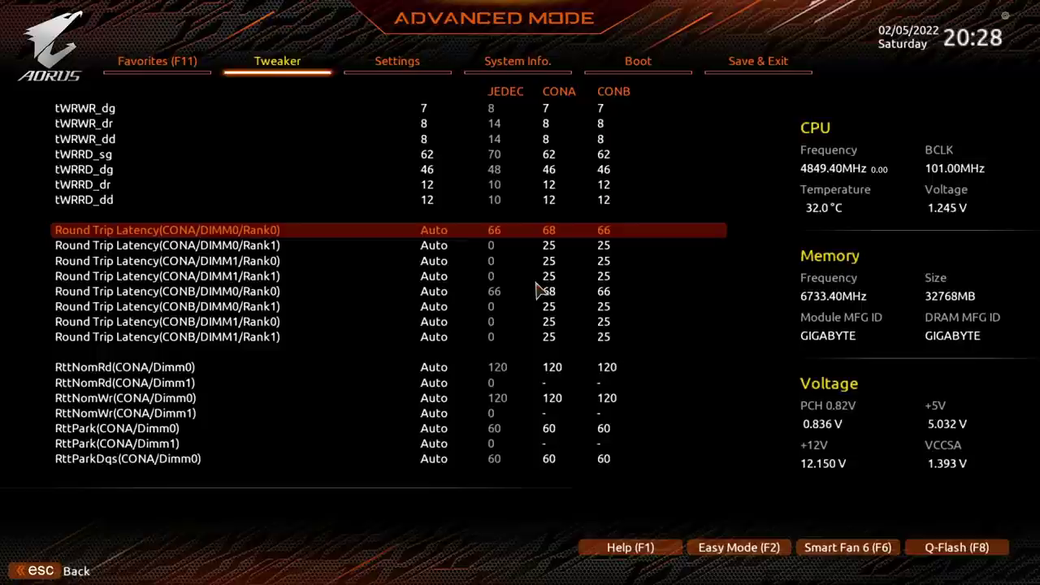
key(Up)
key(Down)
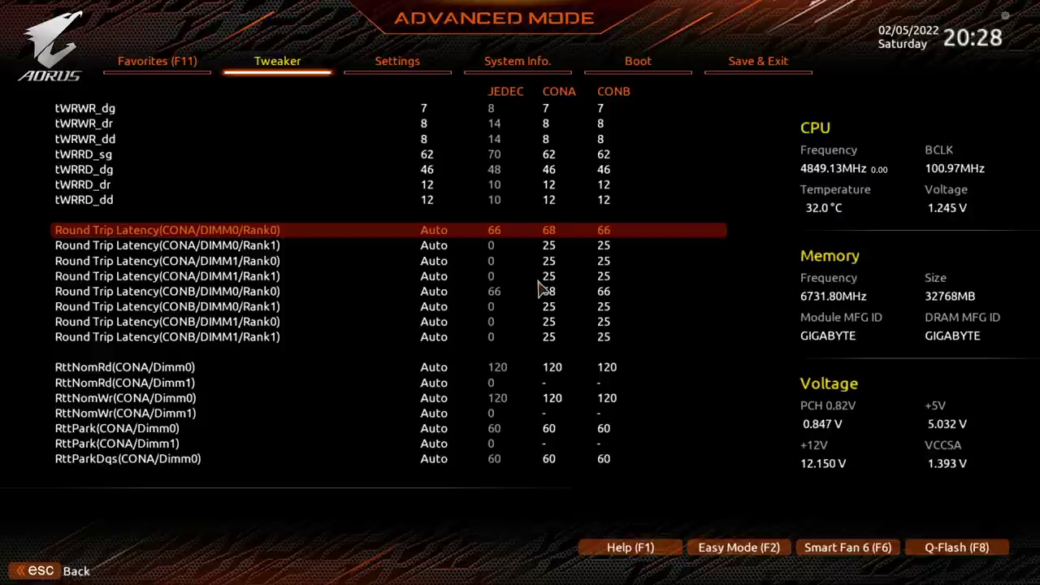
- Compare the Round Trip Latency entries of CONA and CONB across both DIMMs and ranks
key(Down)
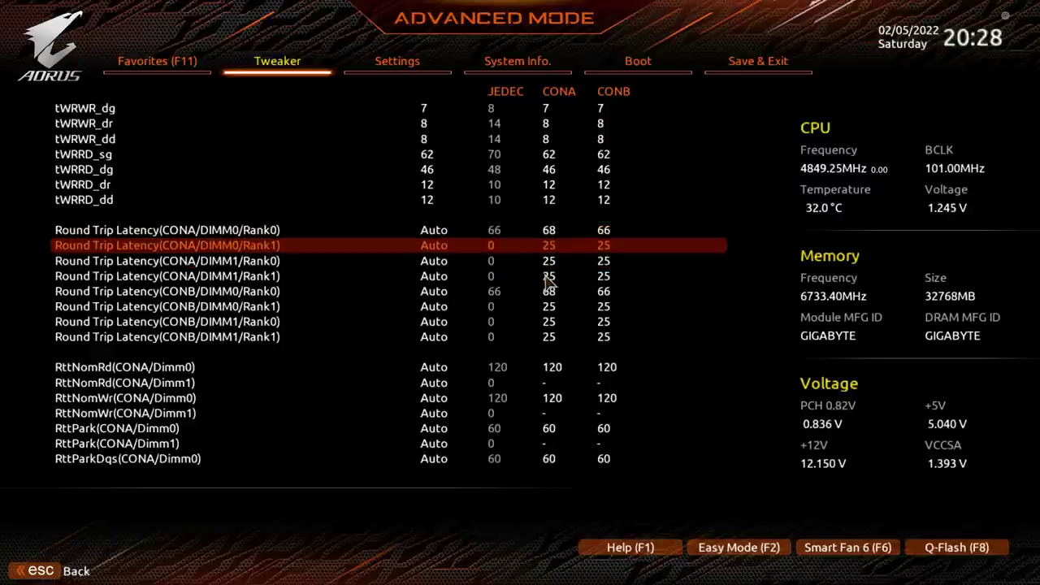
key(Down)
key(Down)
key(Down)
key(Down)
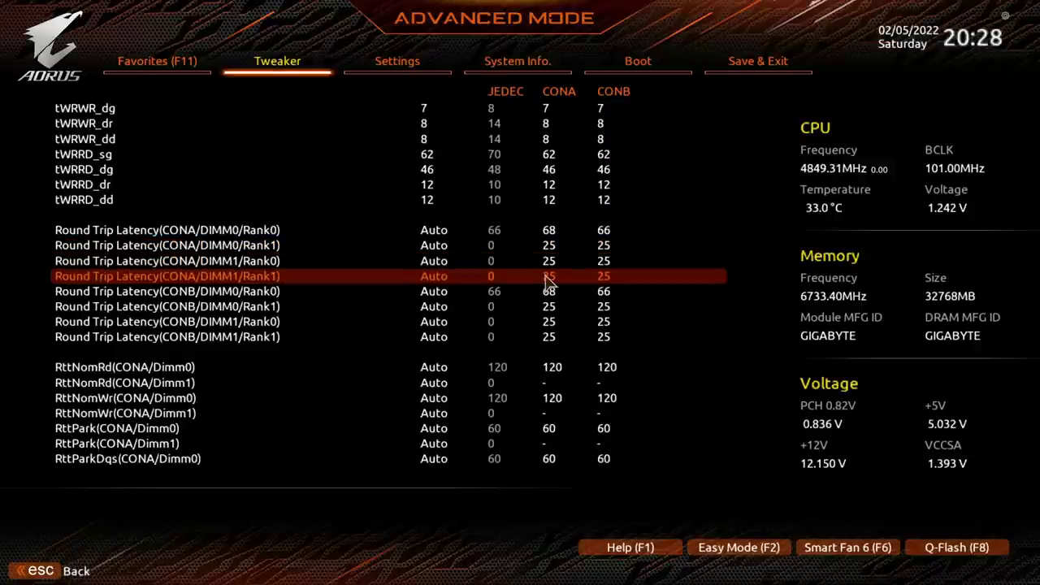
key(Up)
key(Up)
key(Up)
key(Up)
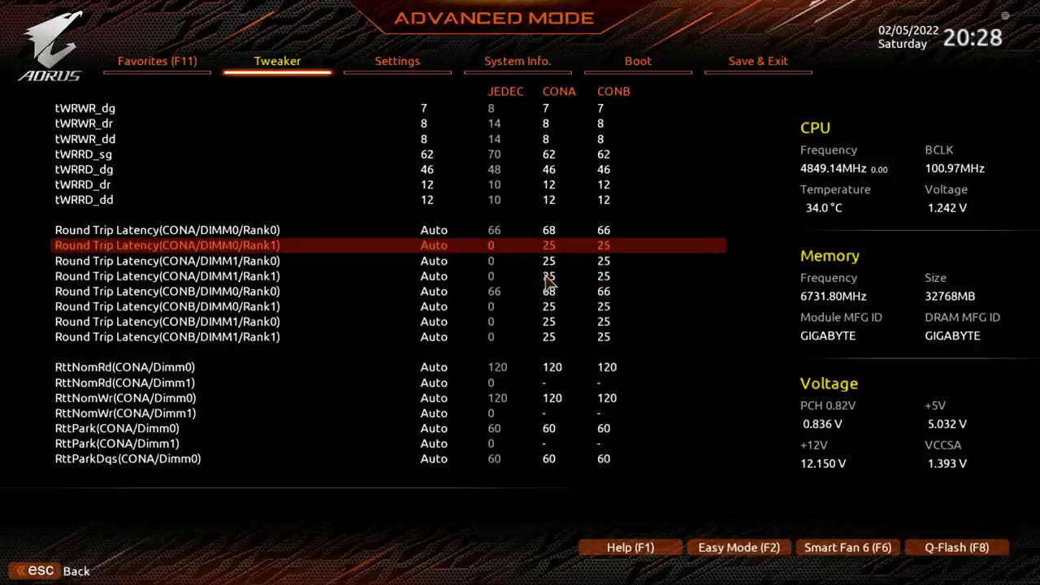
key(Up)
key(Up)
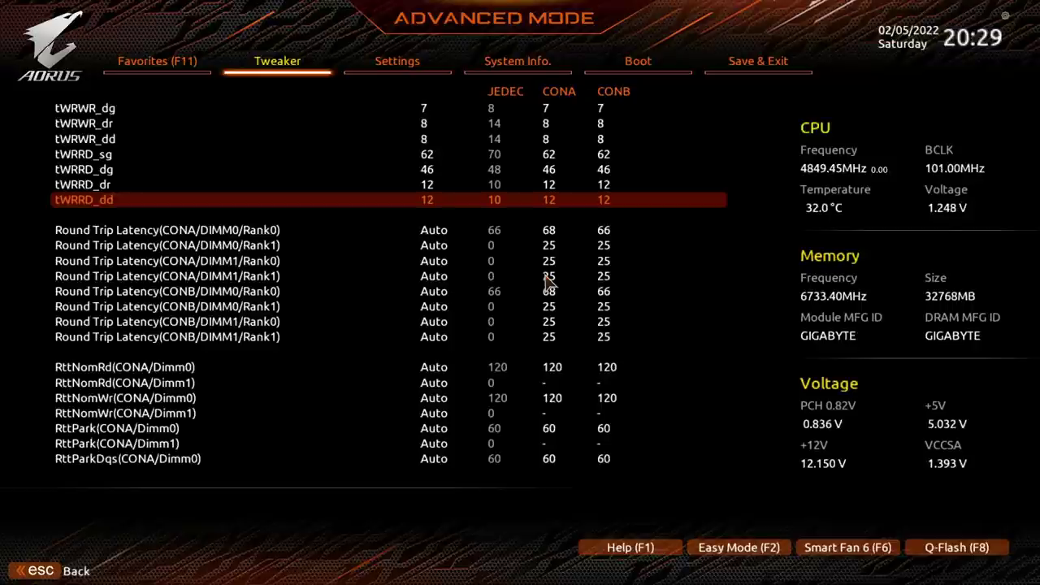
key(Down)
key(Down)
key(Down)
key(Down)
key(Down)
key(Down)
key(Down)
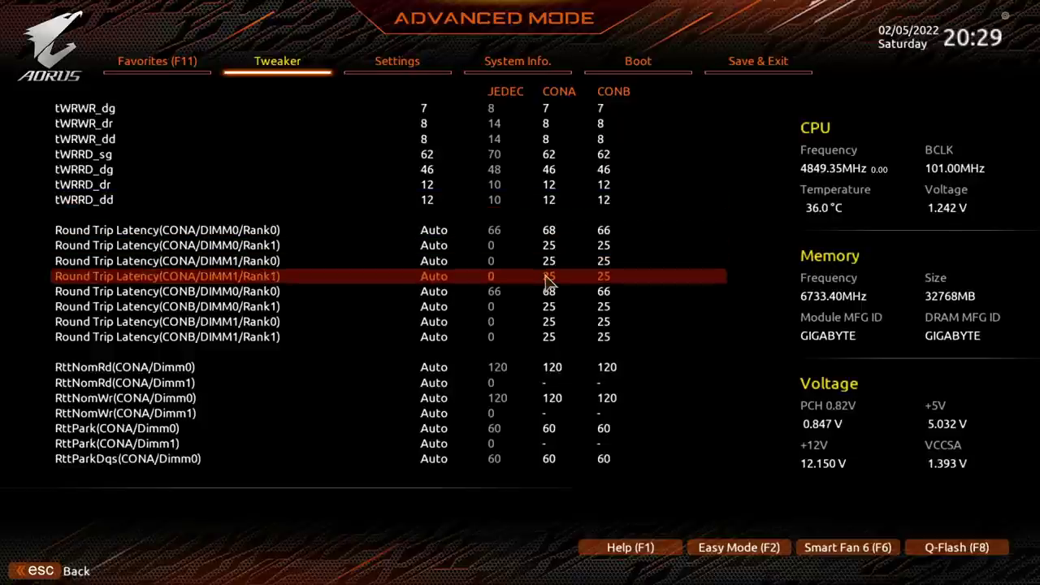
key(Up)
key(Up)
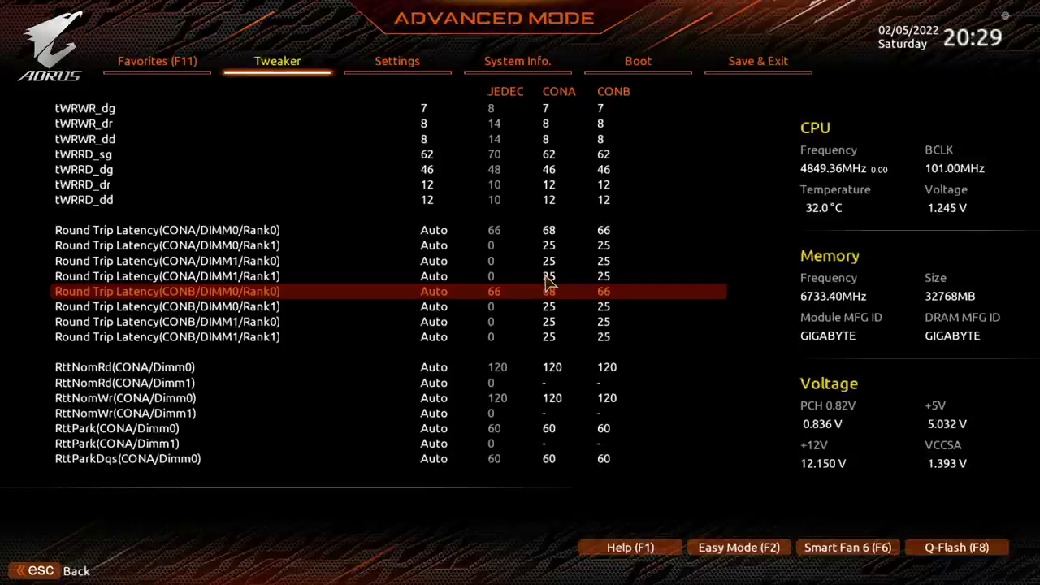
- Examine the Rtt termination settings for CONA and CONB, including RttNomRd, RttNomWr, RttPark, RttParkDqs and RttWr
key(Down)
key(Down)
key(Down)
key(Down)
key(Down)
key(Down)
key(Down)
key(Down)
key(Down)
key(Down)
key(Down)
key(Down)
key(Down)
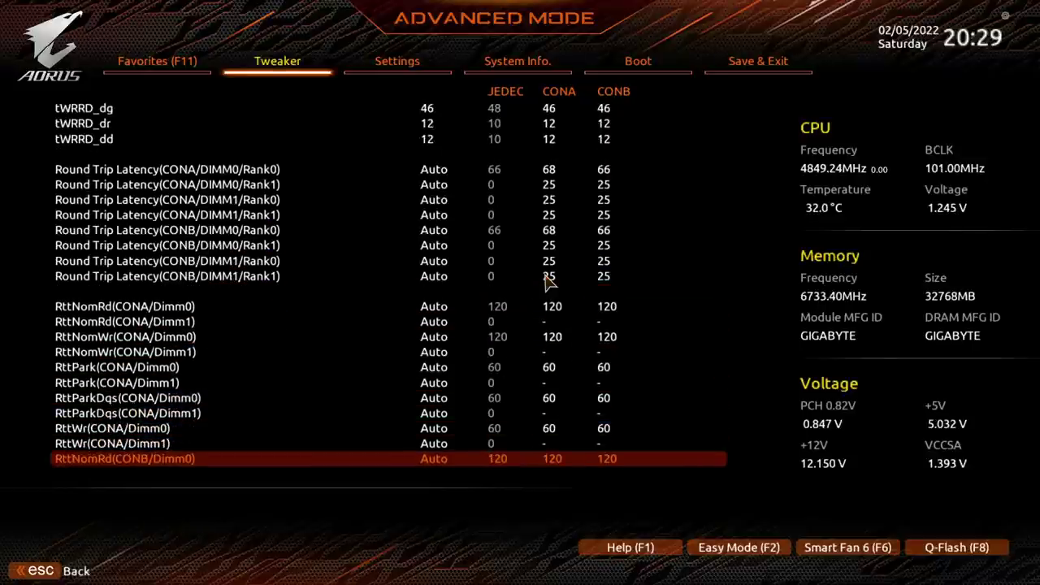
key(Down)
key(Down)
key(Down)
key(Down)
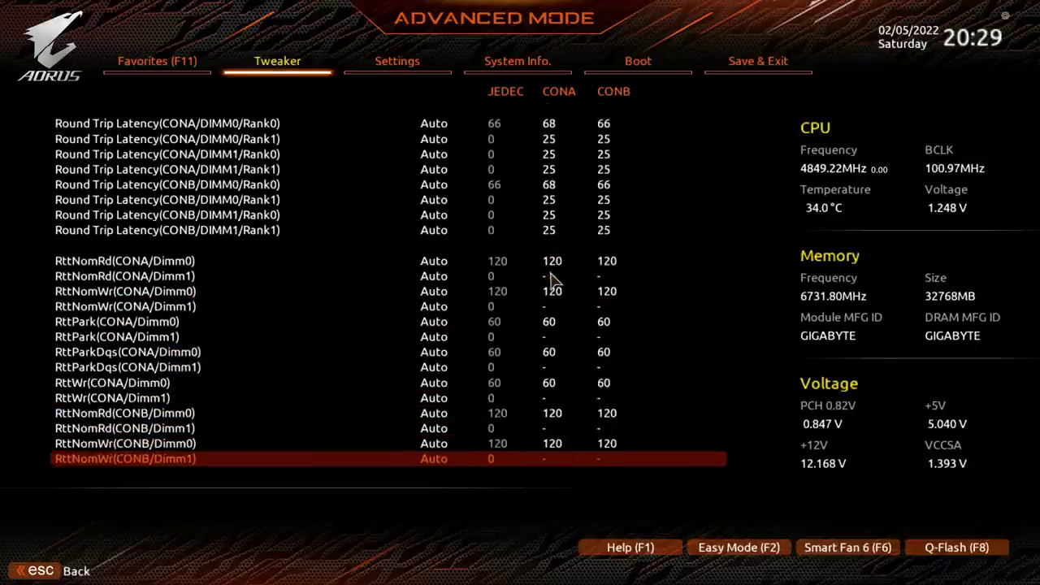
- Return to the main Tweaker page and review the CPU ratios, X.M.P. profile and System Memory Multiplier
key(Escape)
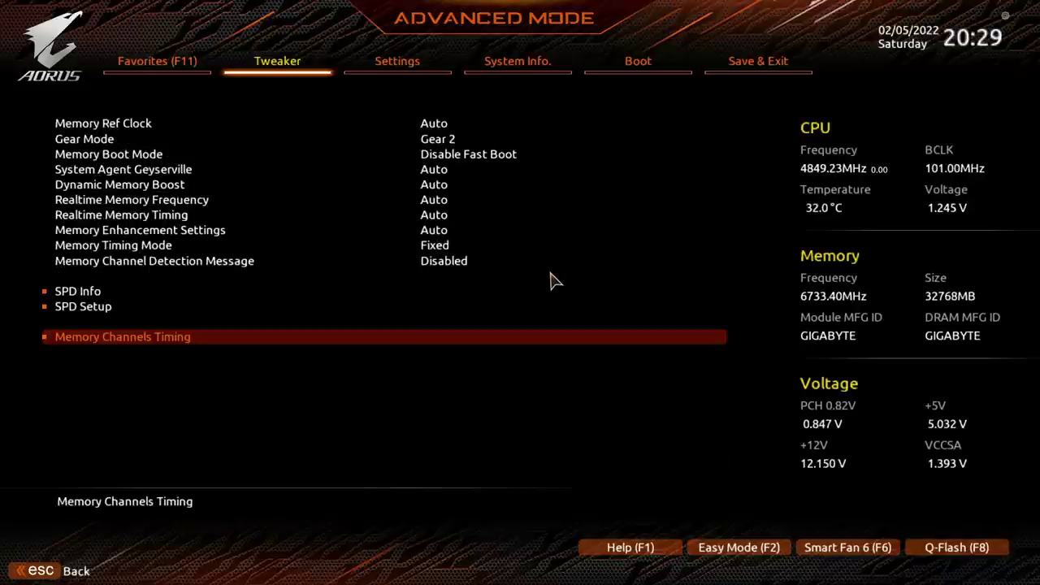
key(Escape)
key(Up)
key(Up)
key(Up)
key(Up)
key(Up)
key(Up)
key(Up)
key(Up)
key(Up)
key(Up)
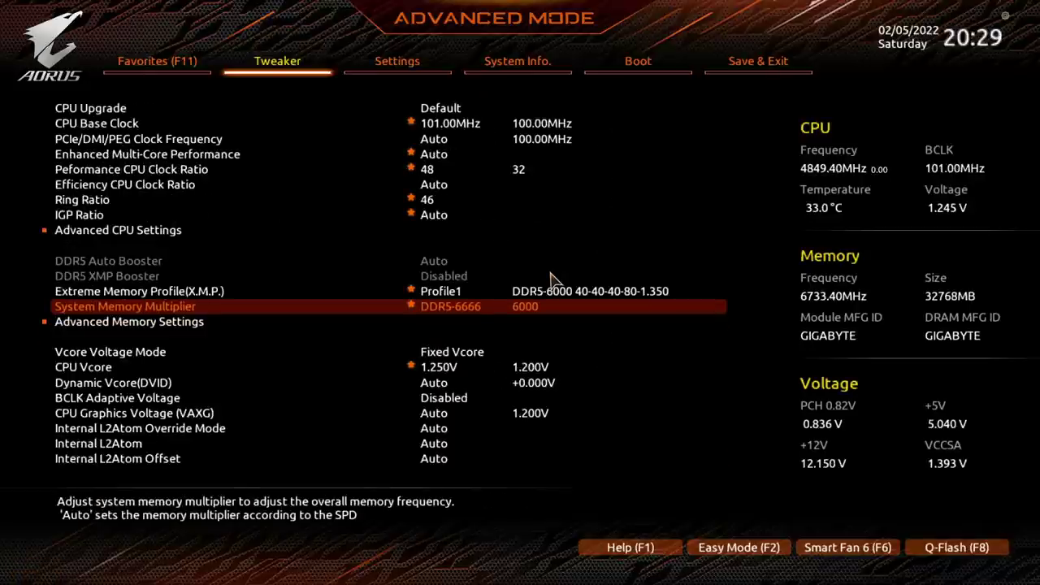
key(Up)
key(Down)
key(Down)
key(Down)
key(Down)
key(Down)
key(Down)
key(Down)
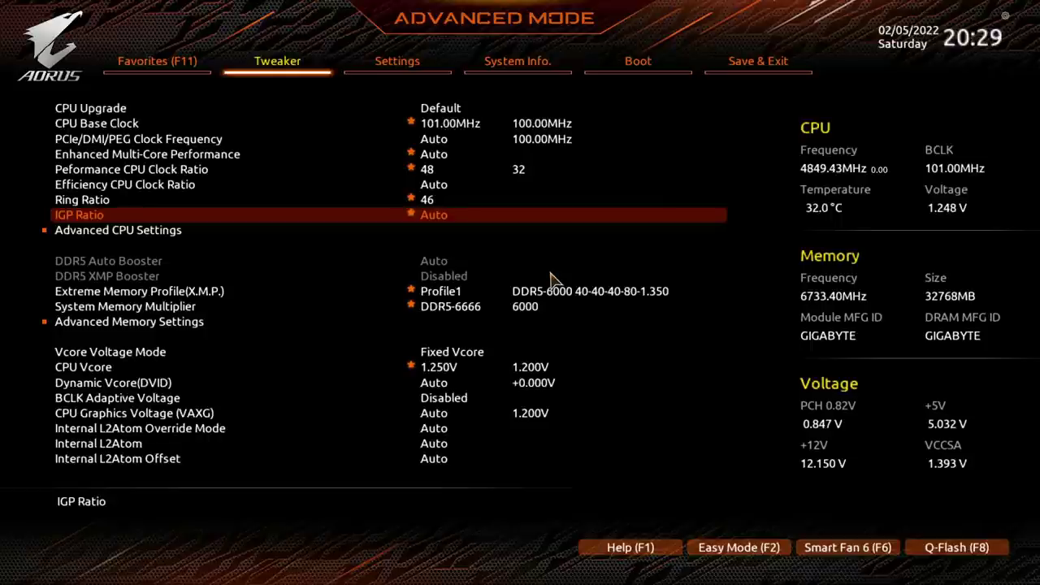
key(Down)
key(Down)
key(Down)
key(Down)
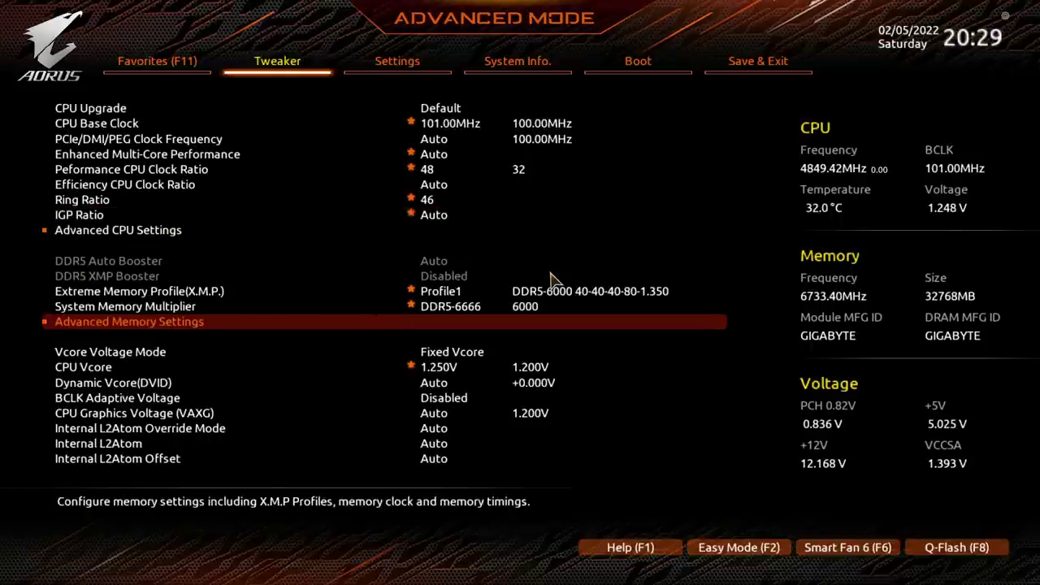
- Reopen Memory Channels Timing and review the standard and advanced timings from CAS Latency to tFAW
key(Return)
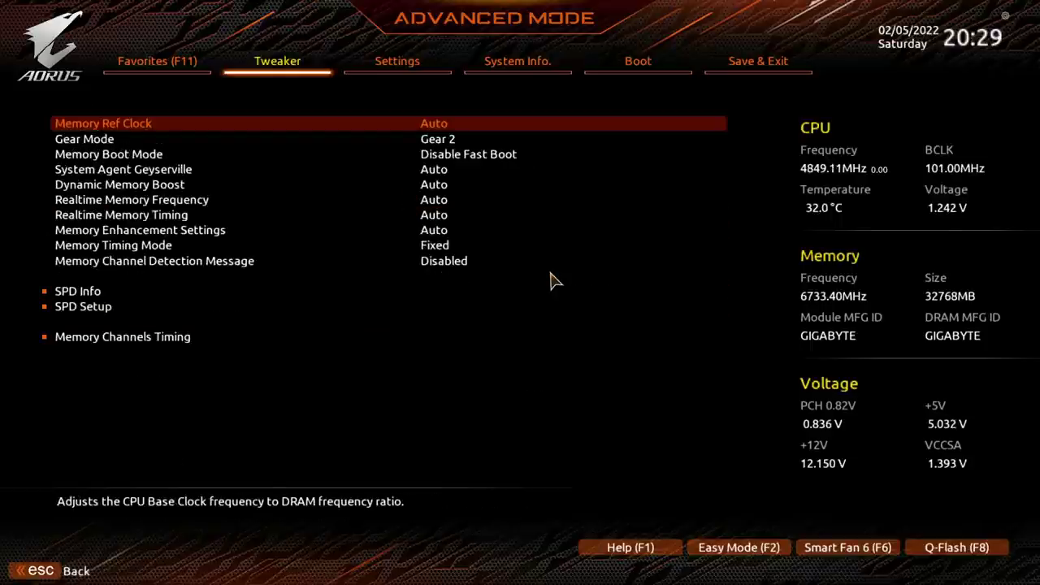
key(Up)
key(Return)
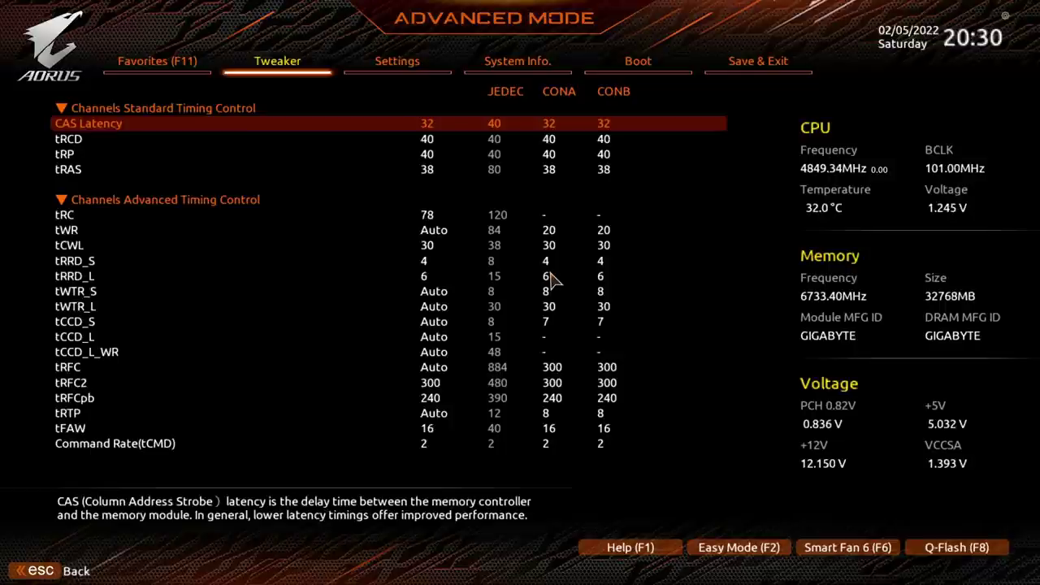
key(Down)
key(Down)
key(Down)
key(Down)
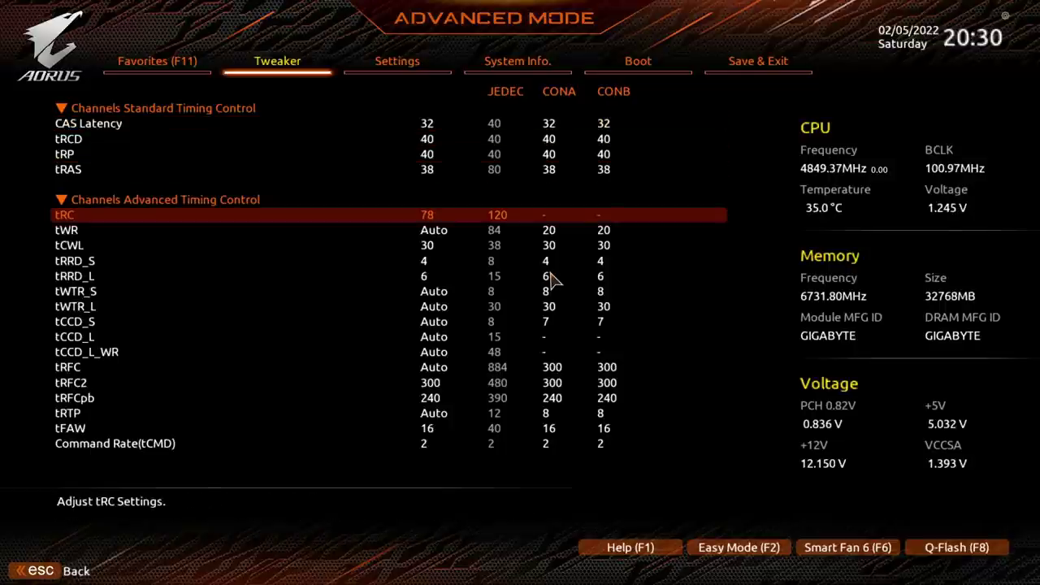
key(Down)
key(Down)
key(Down)
key(Down)
key(Down)
key(Down)
key(Down)
key(Down)
key(Down)
key(Down)
key(Down)
key(Down)
key(Down)
key(Down)
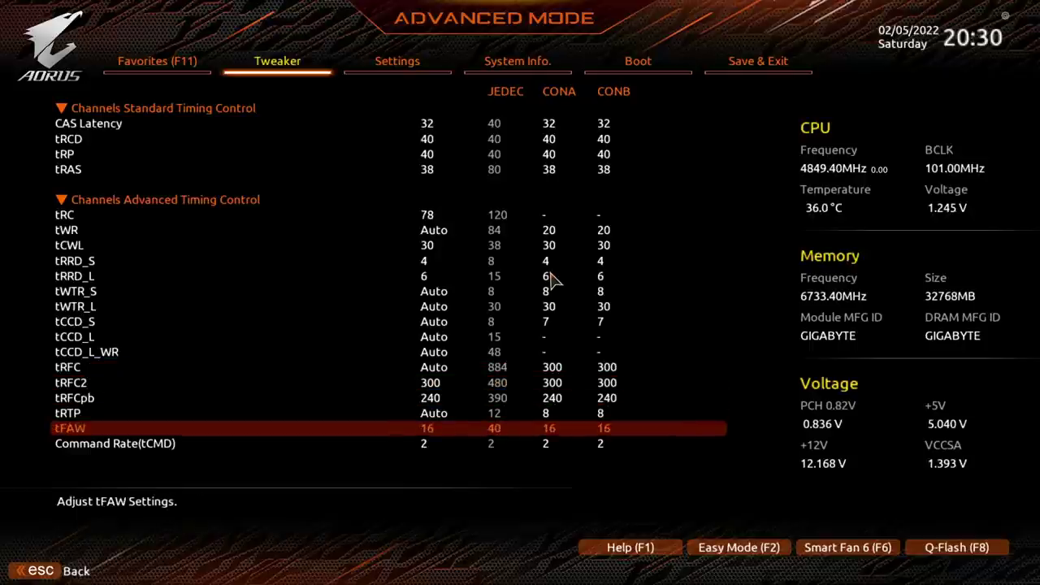
- Review the Channels Misc Timing Control values from tREFI through tCKE, tXSDLL, tMOD and the tRDRD entries
key(Down)
key(Down)
key(Down)
key(Down)
key(Down)
key(Down)
key(Down)
key(Down)
key(Down)
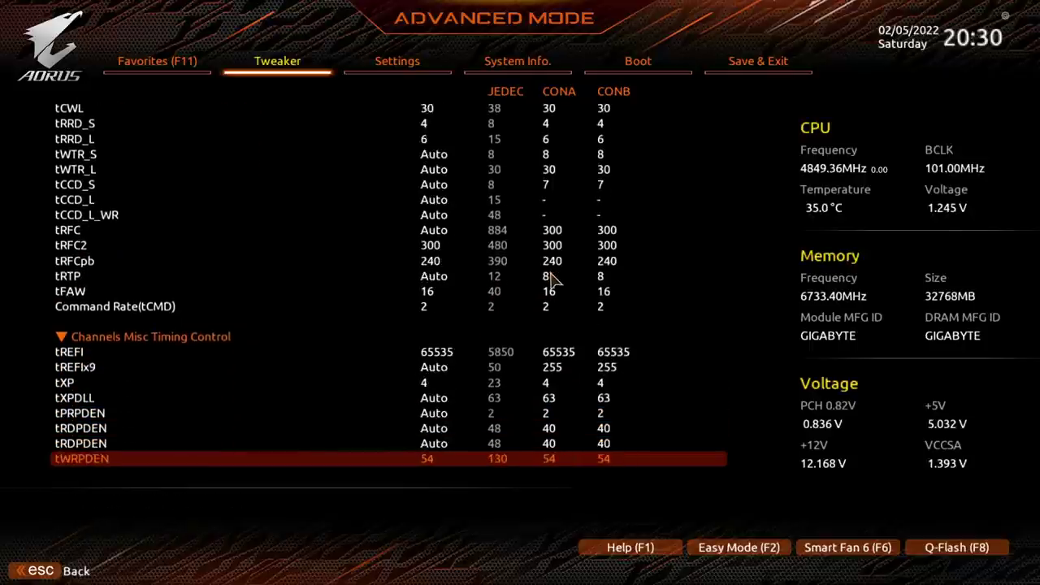
key(Down)
key(Down)
key(Down)
key(Down)
key(Down)
key(Down)
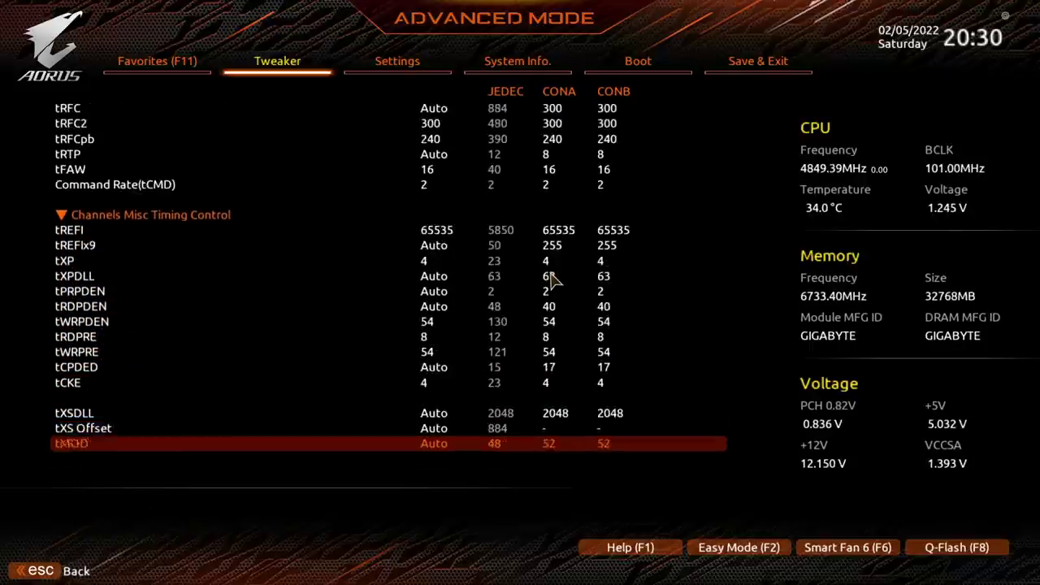
key(Down)
key(Down)
key(Down)
key(Down)
key(Down)
key(Up)
key(Up)
key(Up)
key(Up)
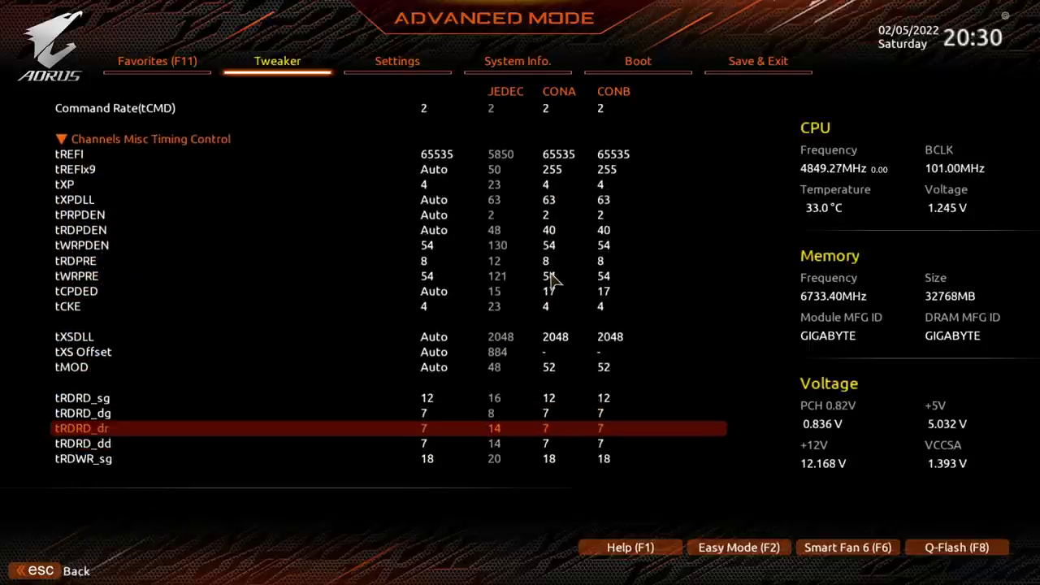
- Go back over the misc timings up to tREFI and return to CAS Latency at the start of the timing list
key(Up)
key(Up)
key(Up)
key(Up)
key(Up)
key(Up)
key(Up)
key(Up)
key(Up)
key(Up)
key(Up)
key(Up)
key(Up)
key(Up)
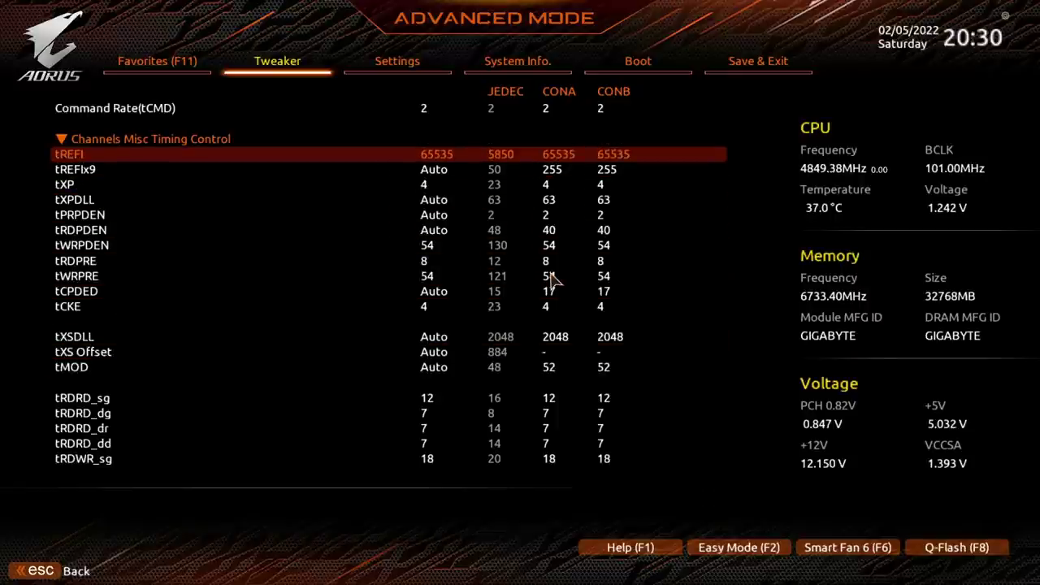
key(Page_Up)
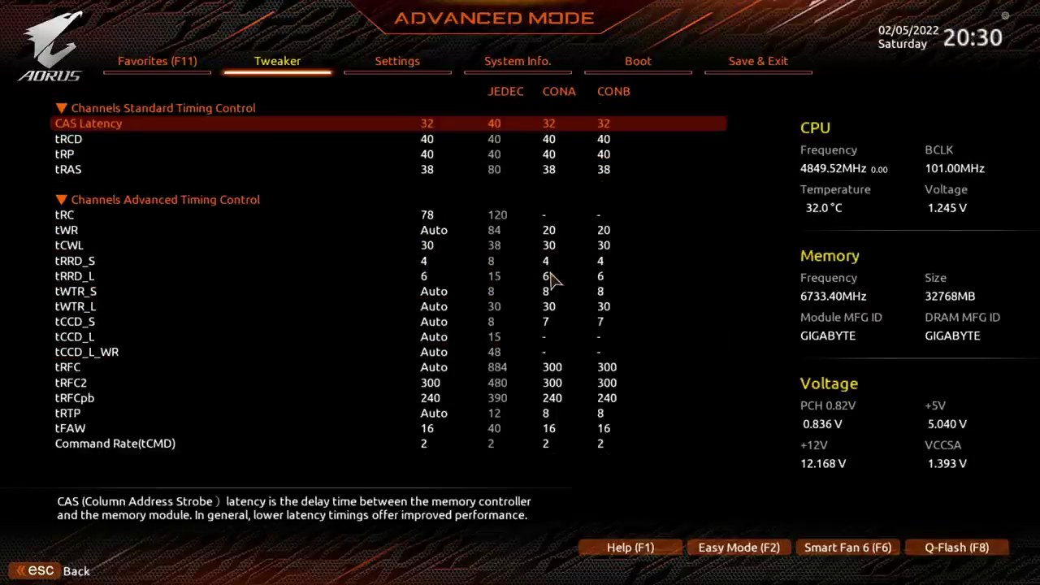
- Compare the standard timings CAS Latency, tRCD, tRP and tRAS across the JEDEC, CONA and CONB columns
key(Down)
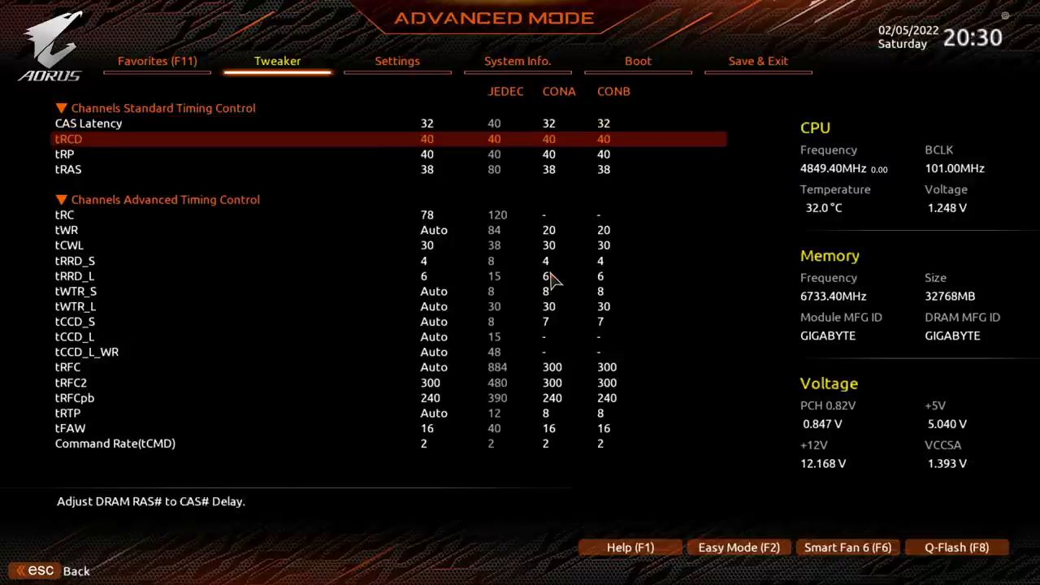
key(Down)
key(Down)
key(Down)
key(Up)
key(Up)
key(Up)
key(Up)
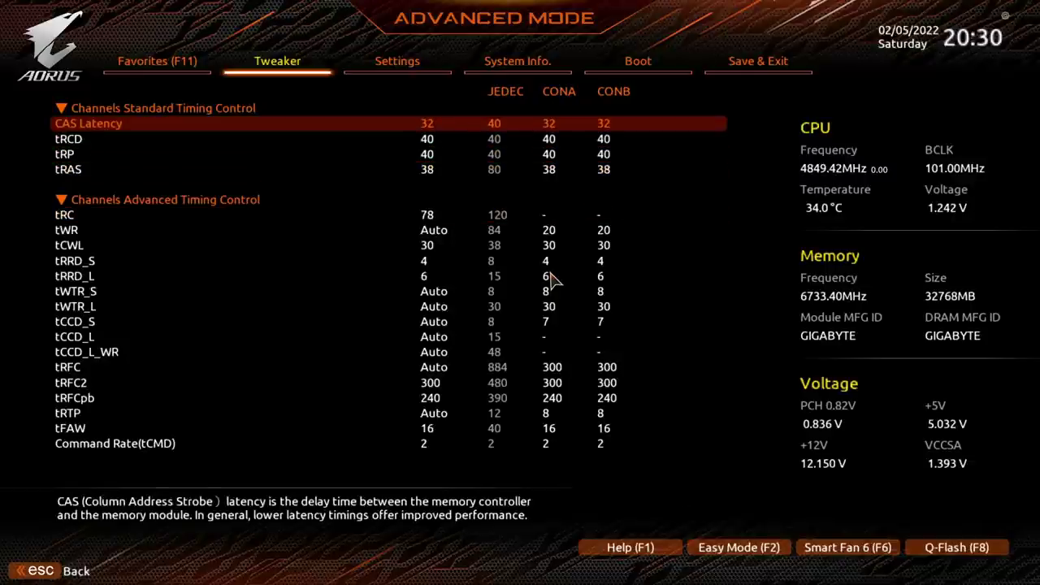
key(Down)
key(Down)
key(Down)
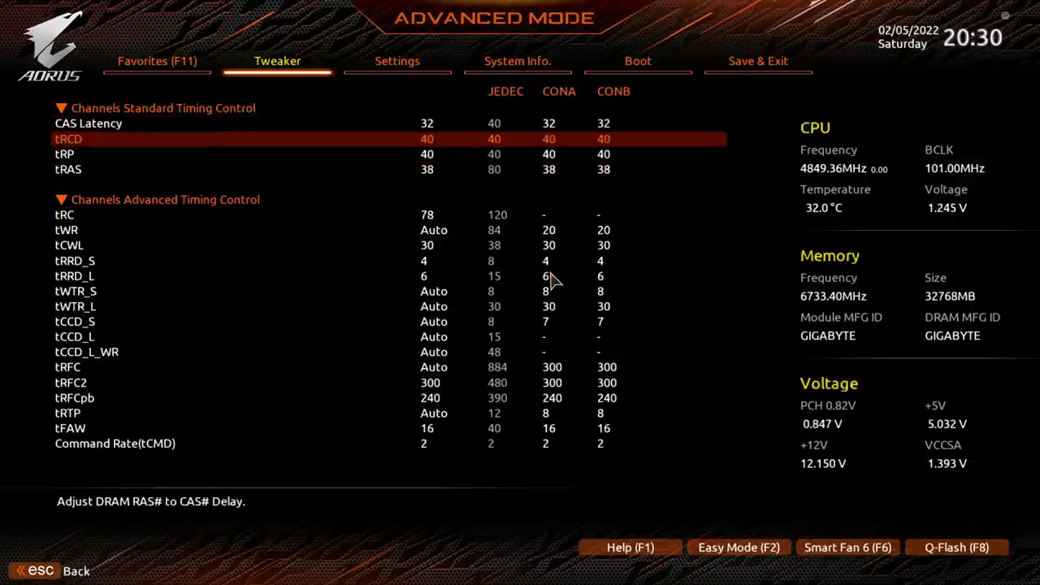
key(Up)
key(Down)
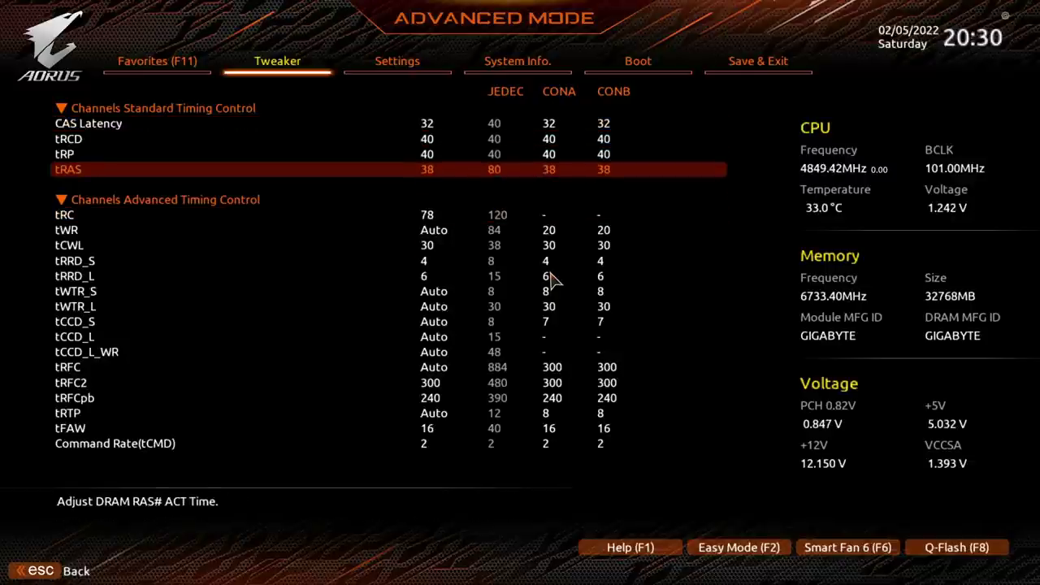
- Examine how tRC in the advanced timings relates to tRAS and tRP in the standard timings
key(Down)
key(Down)
key(Up)
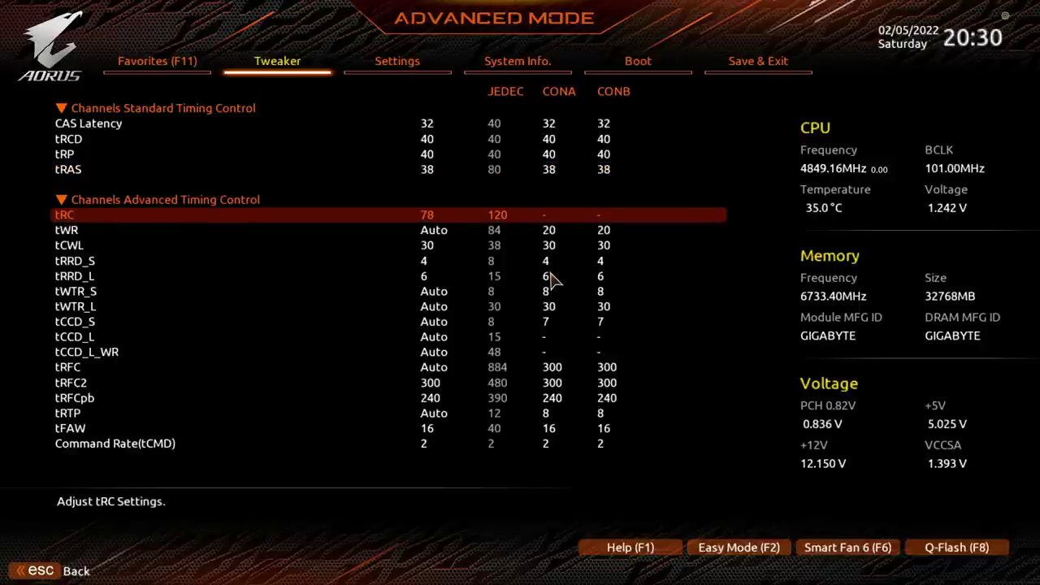
key(Up)
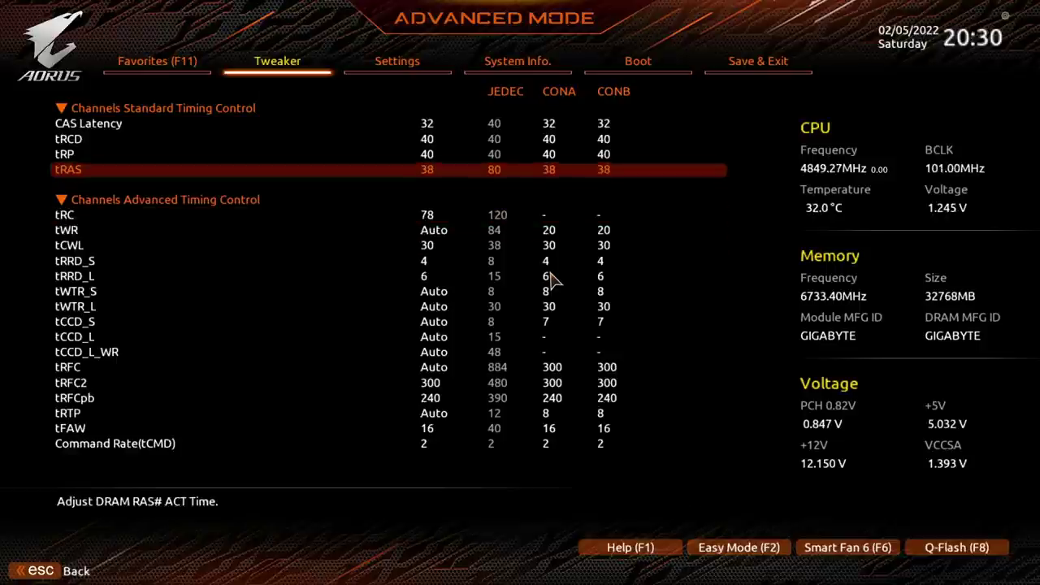
key(Down)
key(Down)
key(Down)
key(Up)
key(Up)
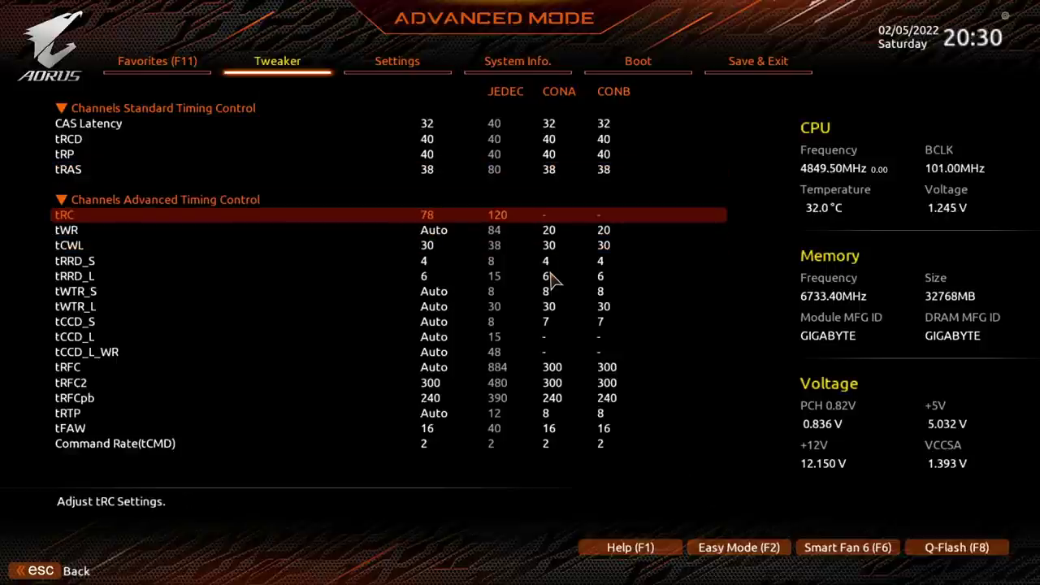
- Set the tRP timing to 38
key(Up)
key(Up)
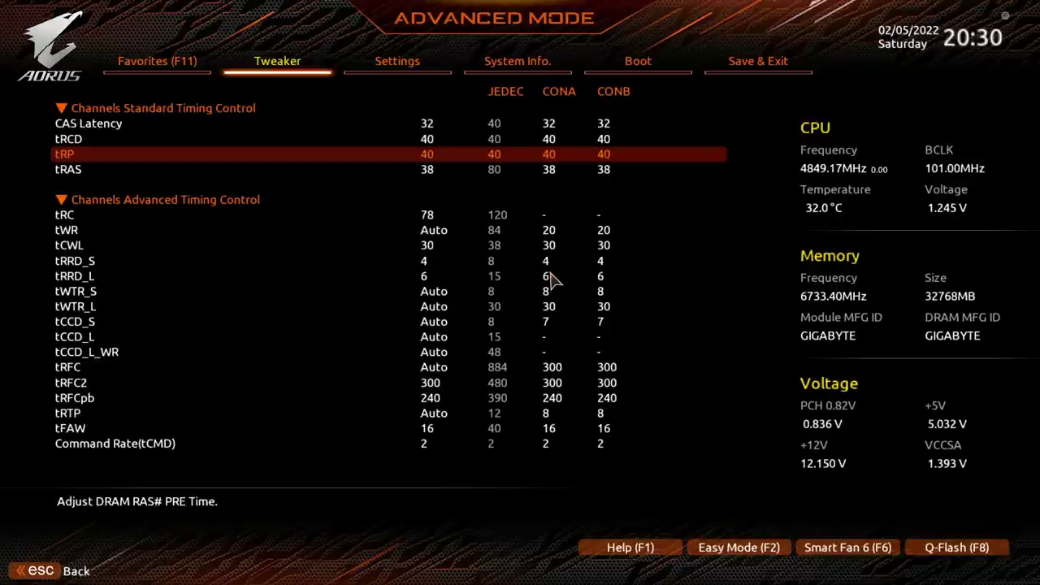
key(Down)
key(Up)
text(38)
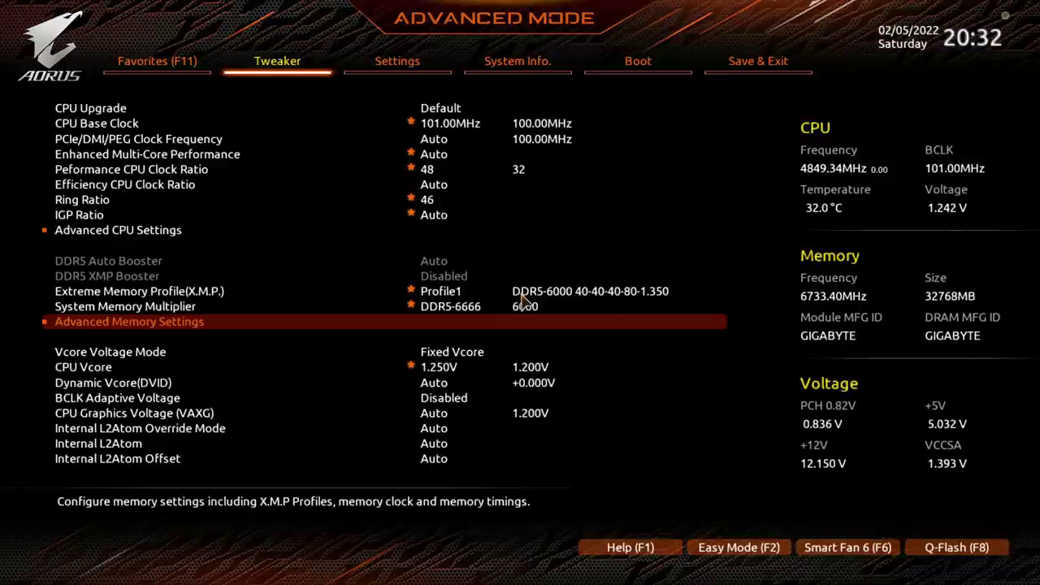
- Reopen Memory Channels Timing from Advanced Memory Settings and compare the configured tRP and tRCD with the CONA and CONB values
key(Down)
key(Down)
key(Up)
key(Up)
key(Return)
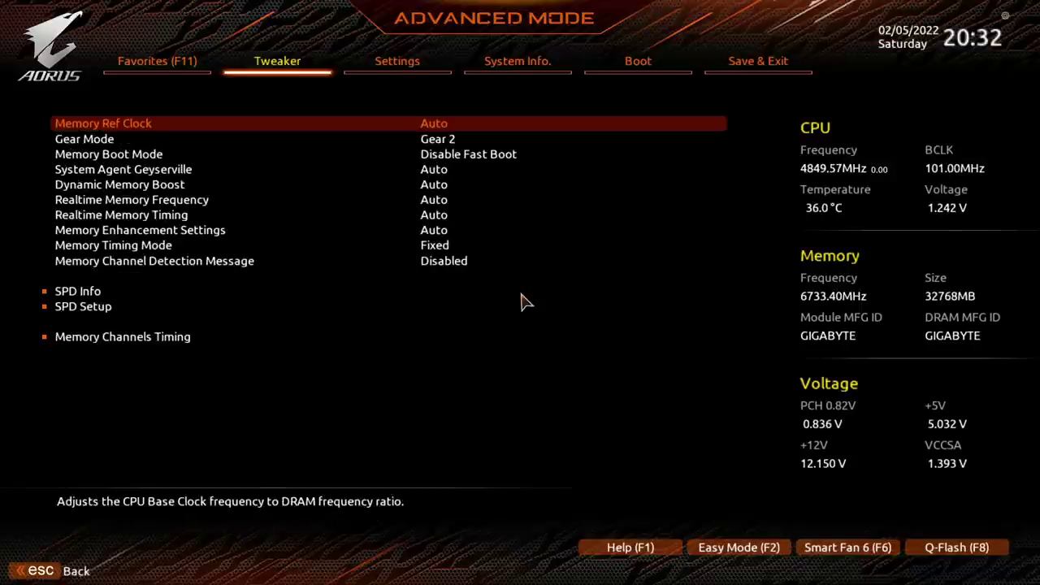
key(Up)
key(Return)
key(Down)
key(Down)
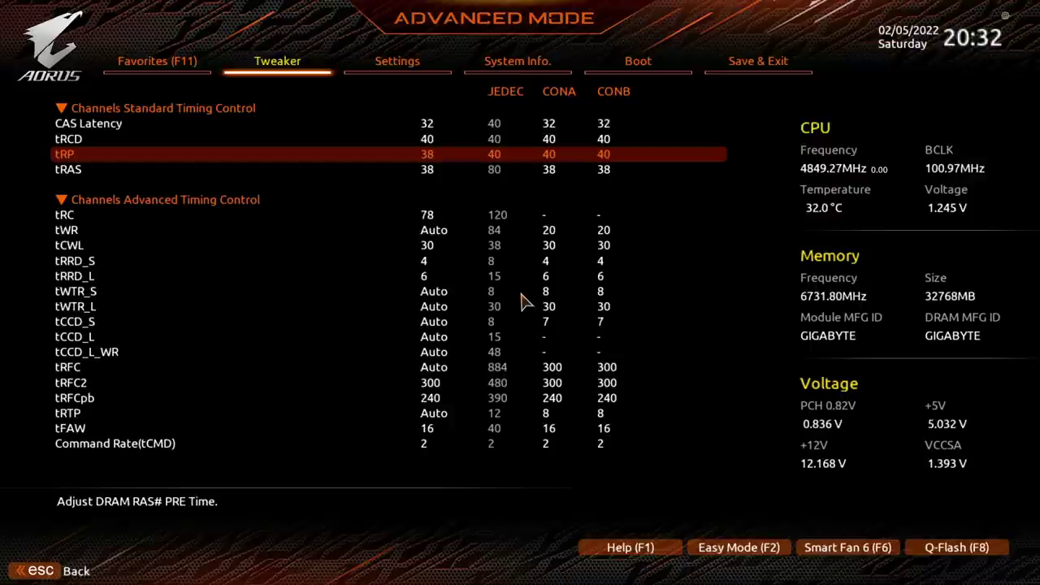
key(Up)
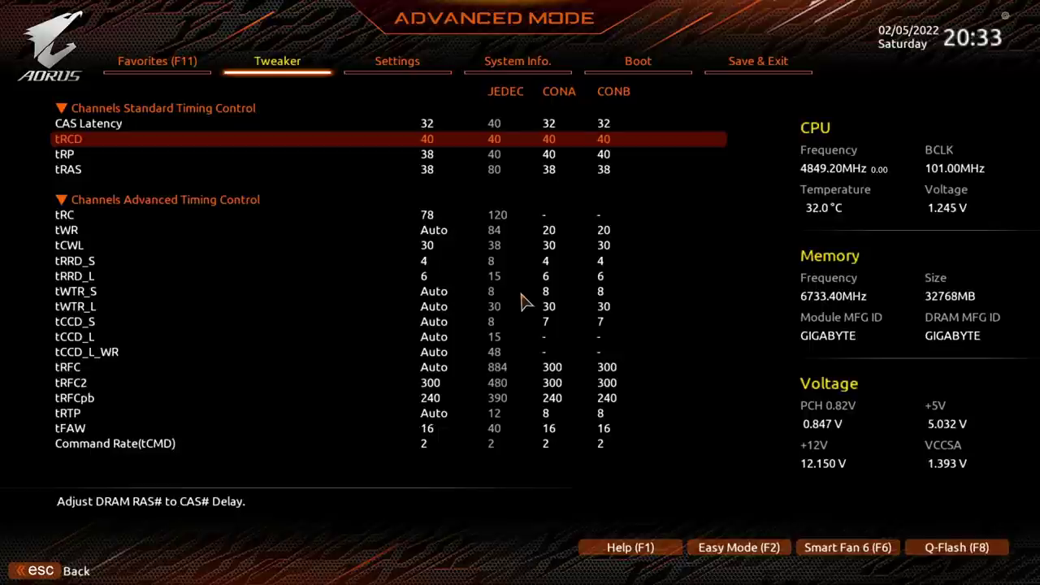
key(Down)
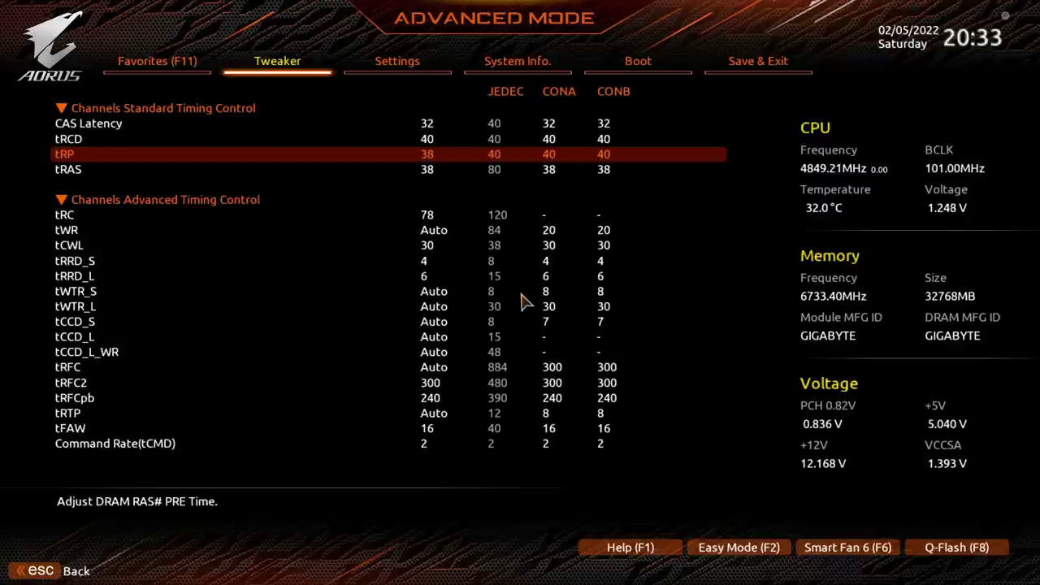
- Set tRP to 40 and return to the main Tweaker page
text(40)
key(Up)
key(Down)
key(Down)
key(Escape)
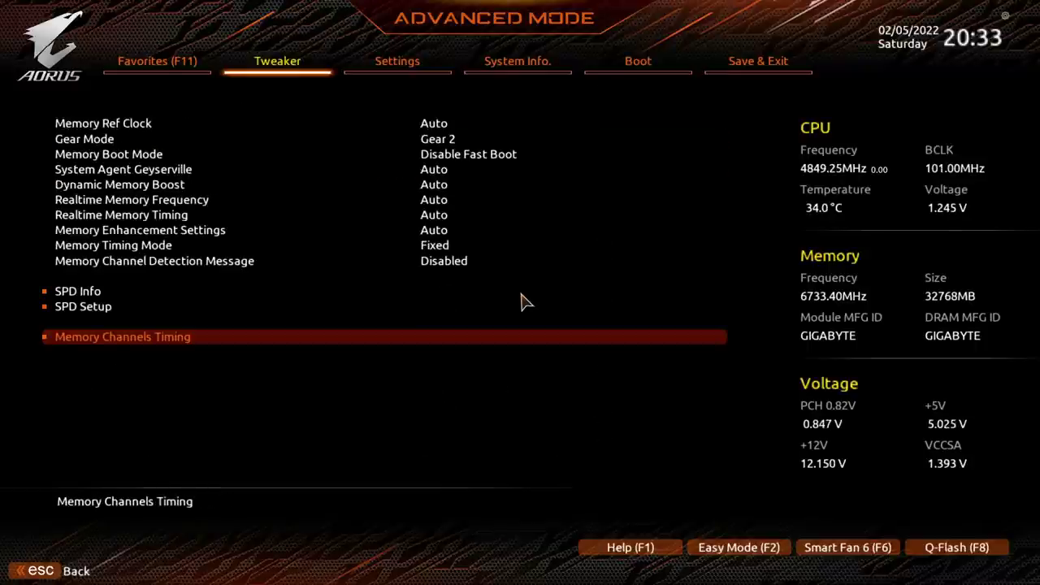
key(Escape)
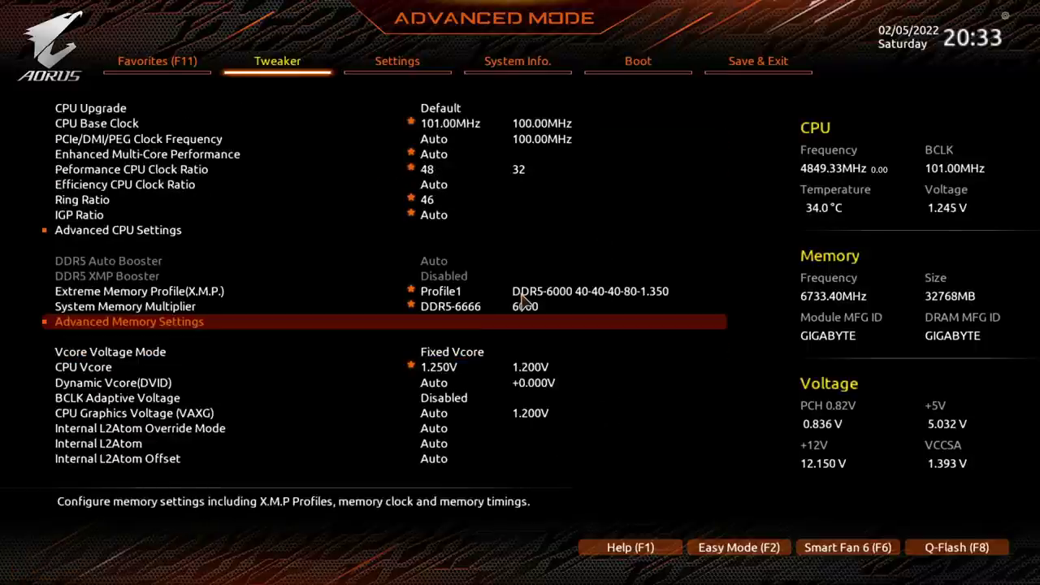
- Reopen Memory Channels Timing from Advanced Memory Settings and check the tRP entry among the standard timings
key(Up)
key(Up)
key(Up)
key(Down)
key(Down)
key(Down)
key(Return)
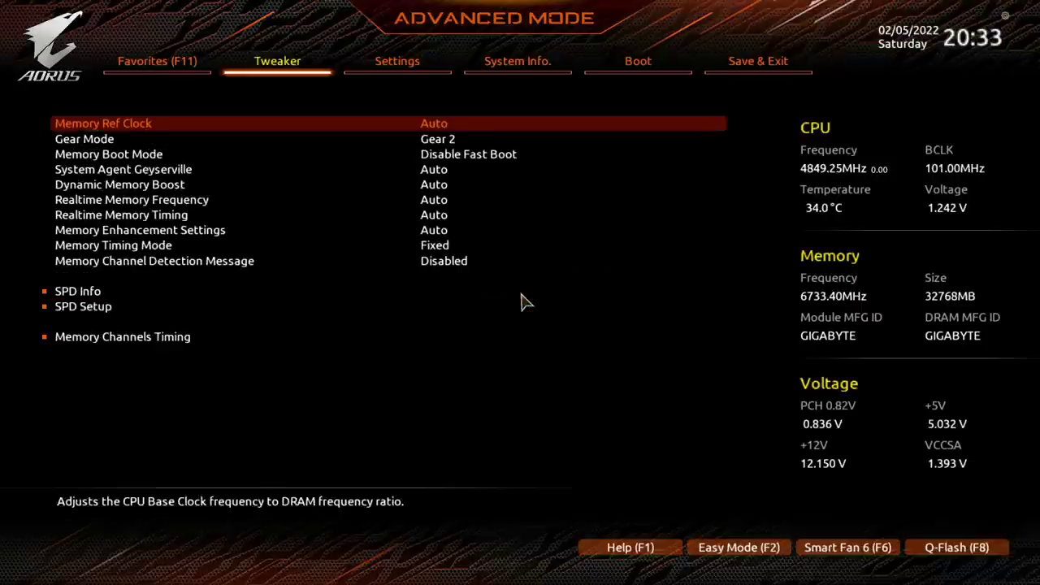
key(Up)
key(Return)
key(Up)
key(Down)
key(Down)
key(Down)
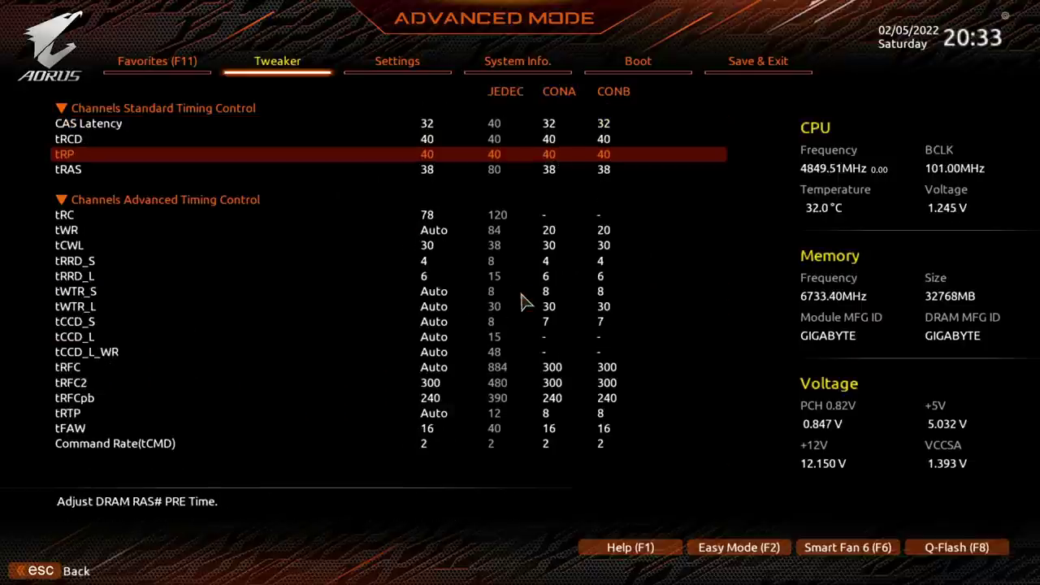
- Review the timings from tRP and tRAS through tRC, tWR, tCWL and tRRD to tWTR_S
key(Down)
key(Down)
key(Down)
key(Down)
key(Down)
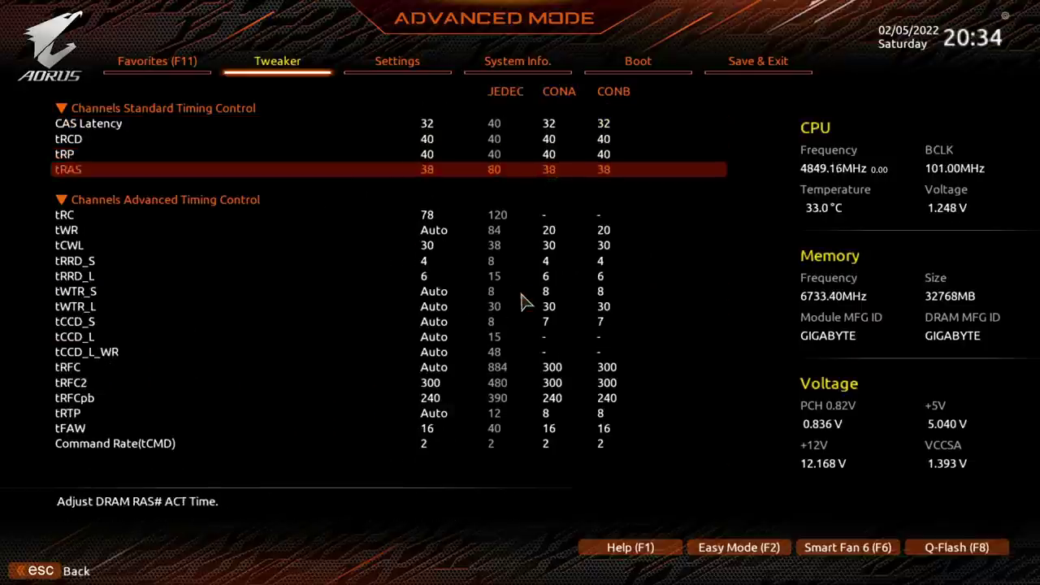
key(Up)
key(Up)
key(Up)
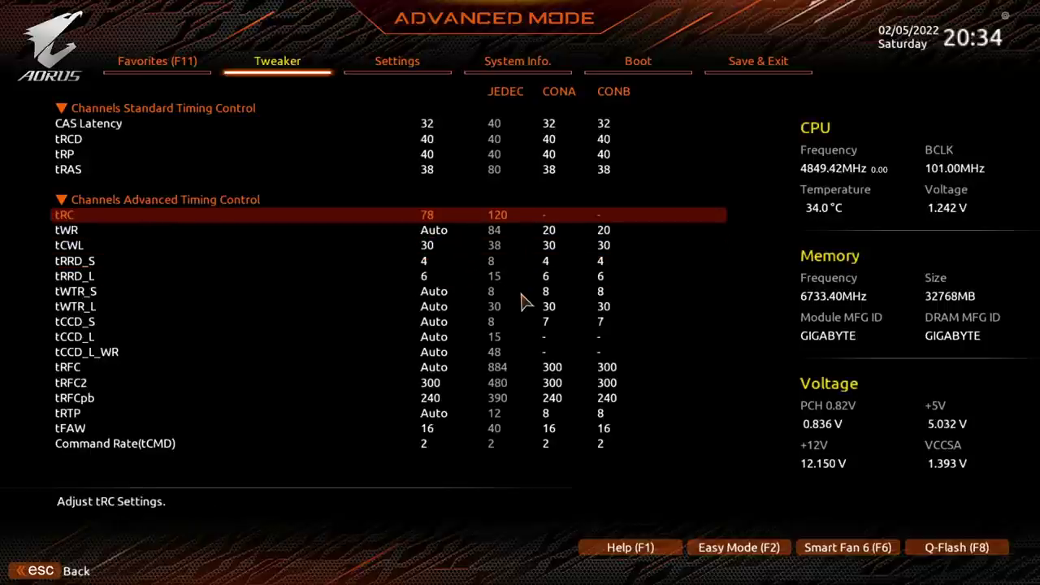
key(Up)
key(Up)
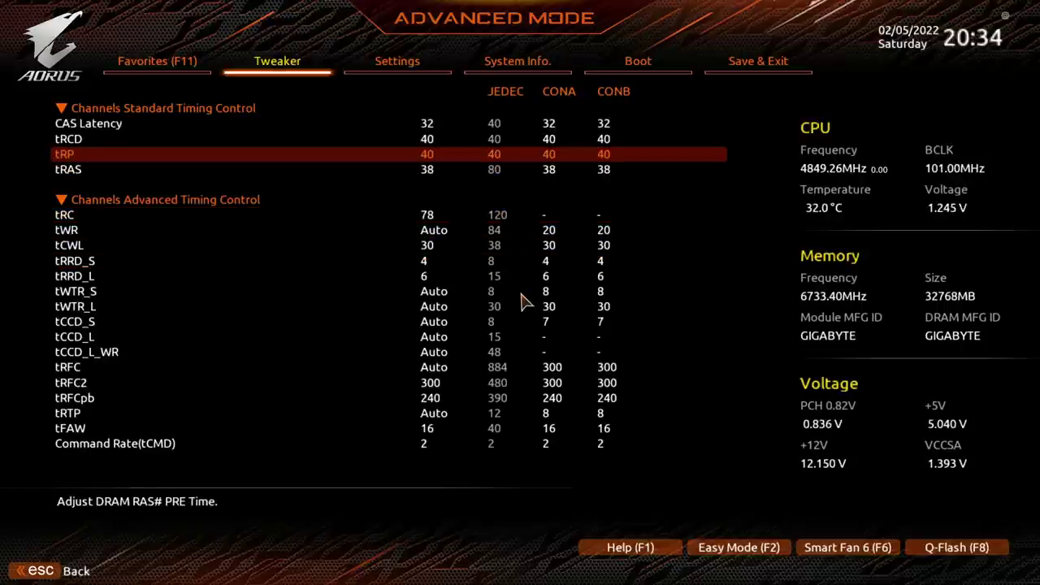
key(Down)
key(Down)
key(Down)
key(Down)
key(Down)
key(Down)
key(Down)
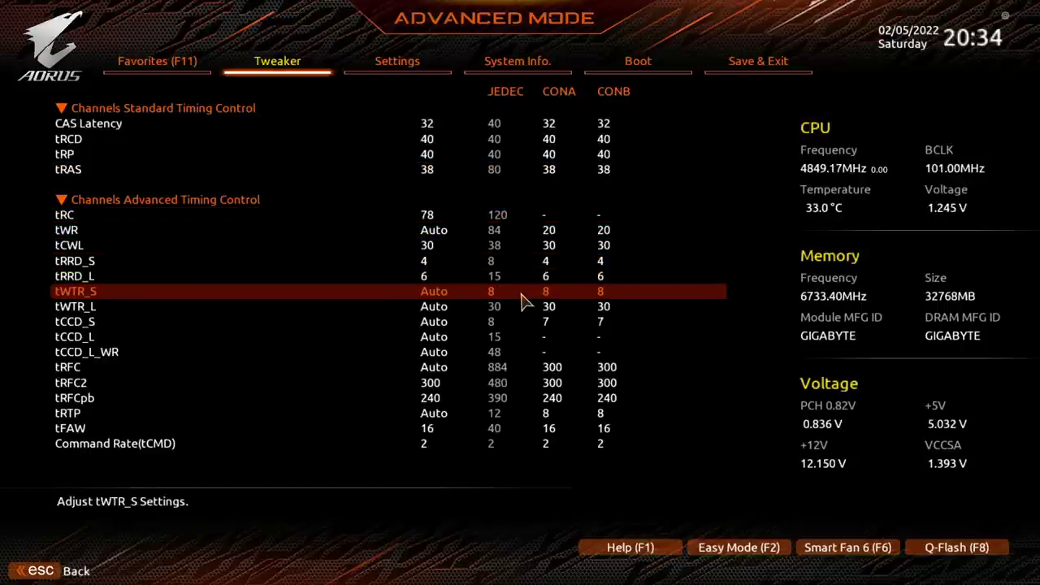
- Return to the main Tweaker page and review the voltage settings from Vcore Voltage Mode down to DRAM Vdd/VddQ
key(Escape)
key(Escape)
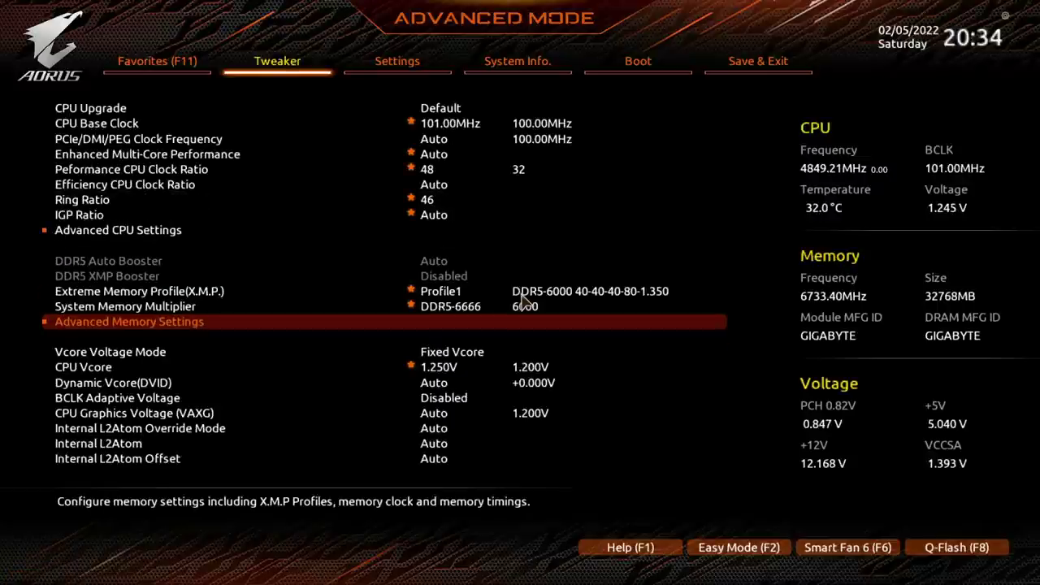
key(Down)
key(Down)
key(Down)
key(Down)
key(Down)
key(Down)
key(Down)
key(Down)
key(Down)
key(Down)
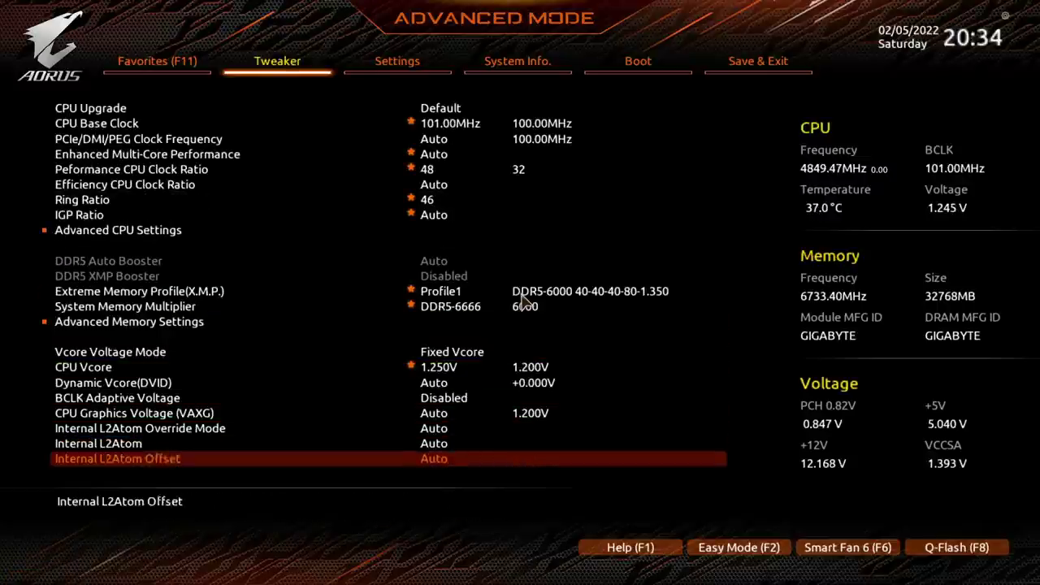
key(Down)
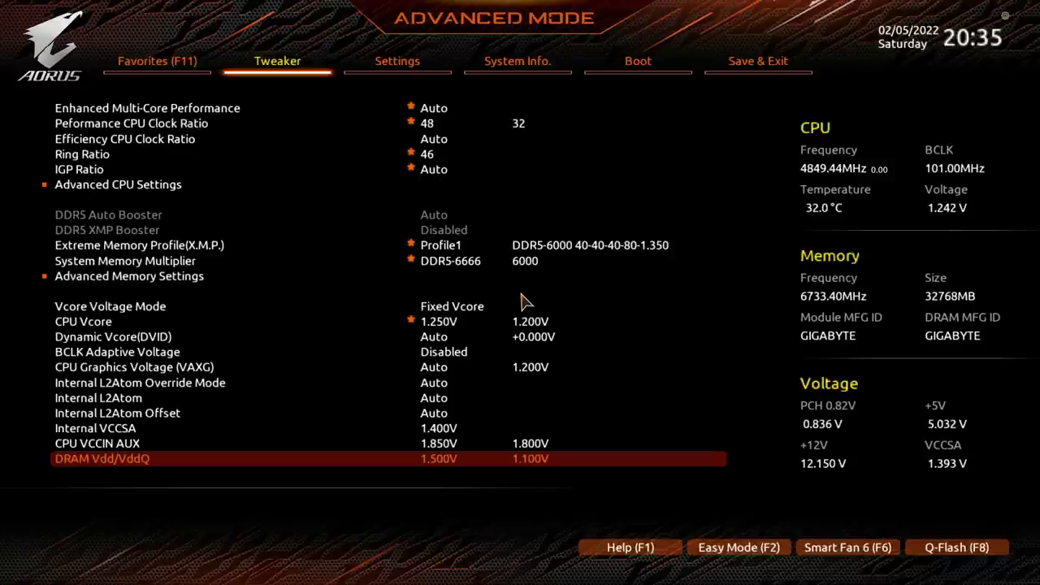
- Go back over the voltages, System Memory Multiplier and Advanced CPU Settings entry, ending on Extreme Memory Profile (X.M.P.)
key(Up)
key(Up)
key(Up)
key(Up)
key(Up)
key(Up)
key(Up)
key(Up)
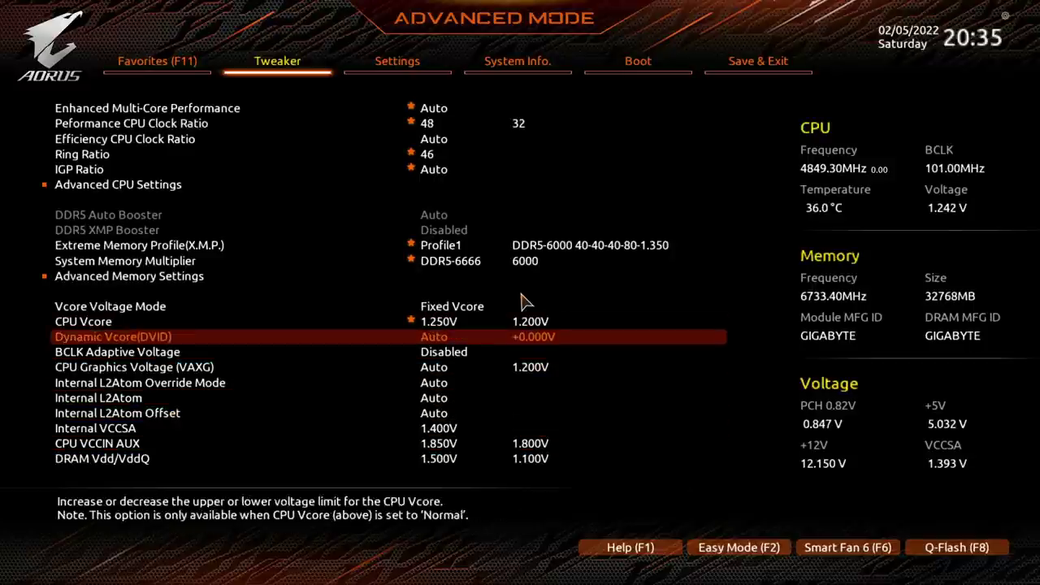
key(Up)
key(Up)
key(Up)
key(Up)
key(Up)
key(Up)
key(Up)
key(Up)
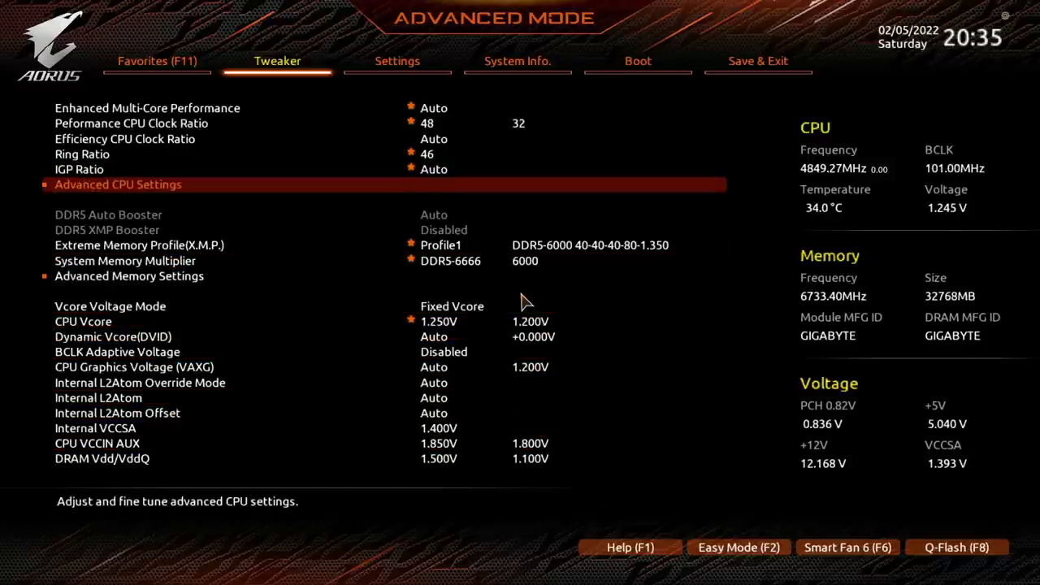
key(Down)
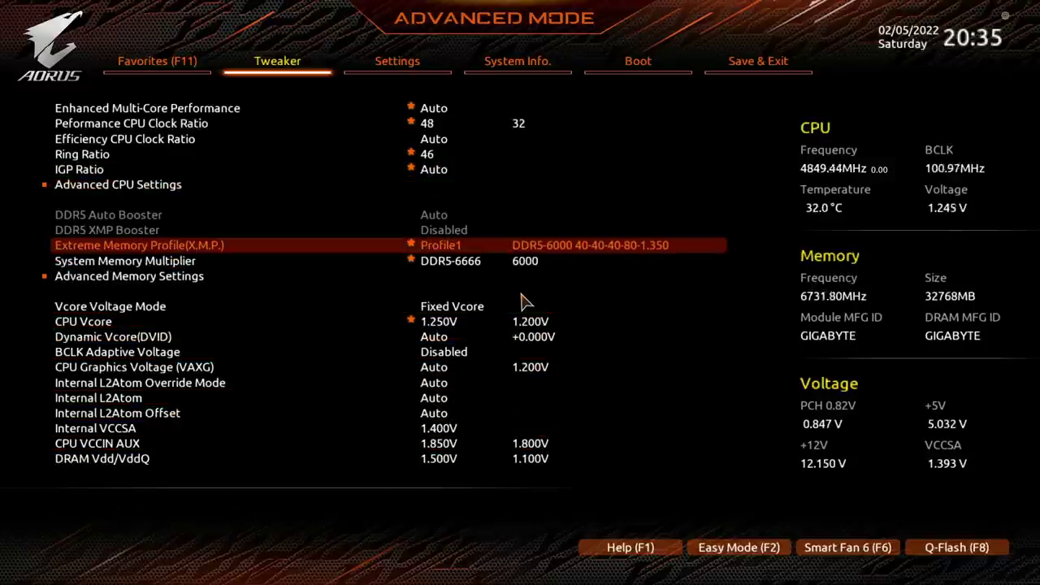